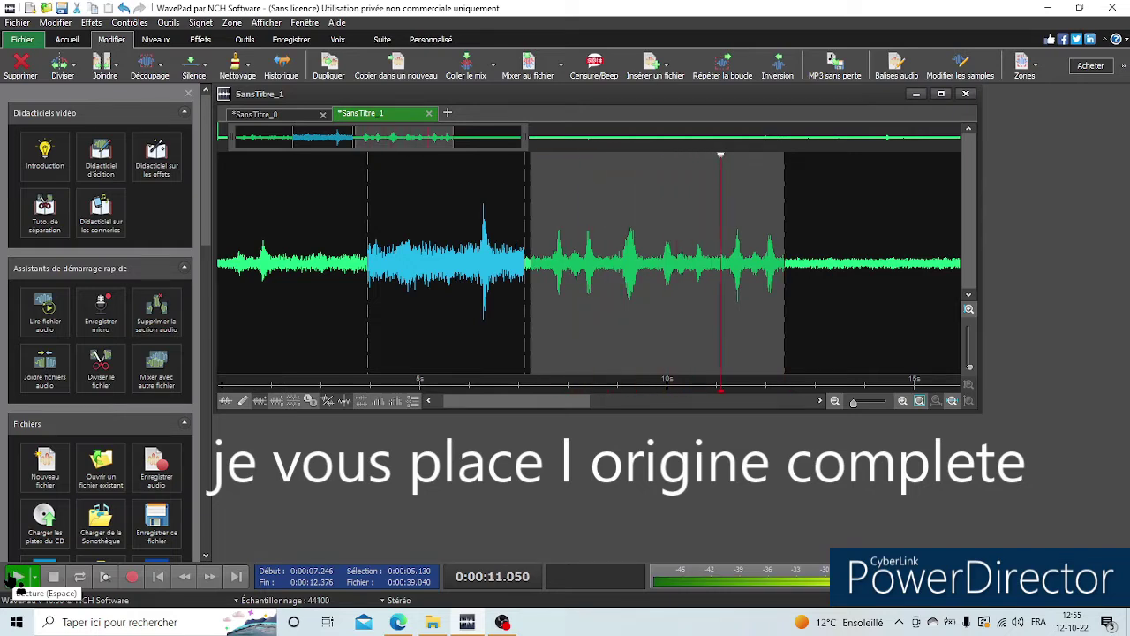
# - Play back the selected section between about 7.25 s and 12.38 s several times
pyautogui.click(45, 576)
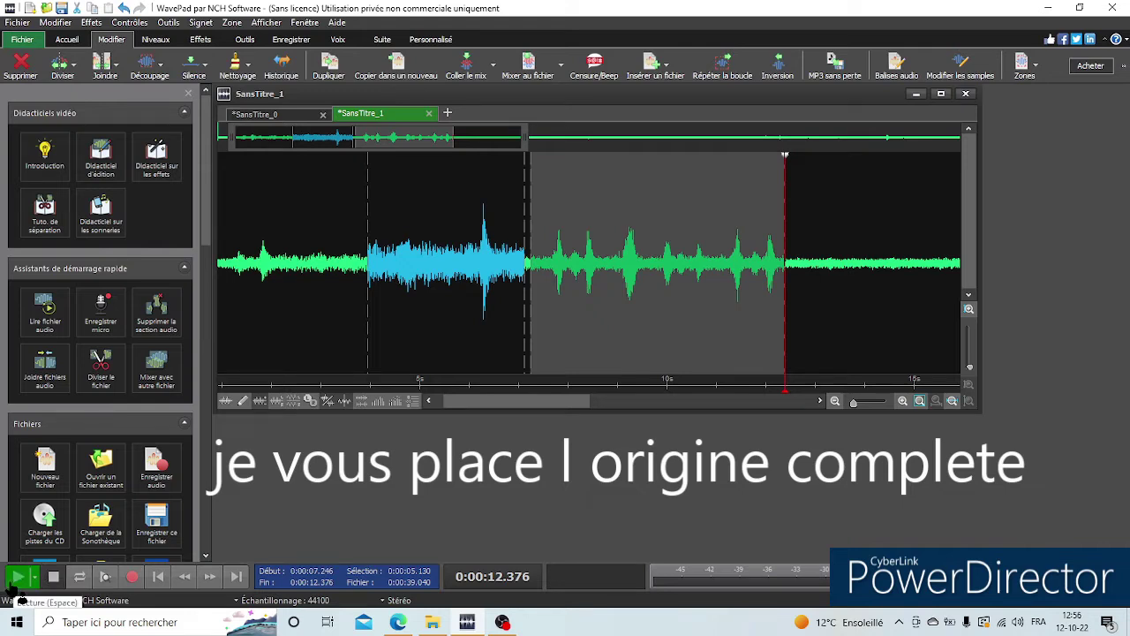
pyautogui.click(18, 576)
pyautogui.click(18, 576)
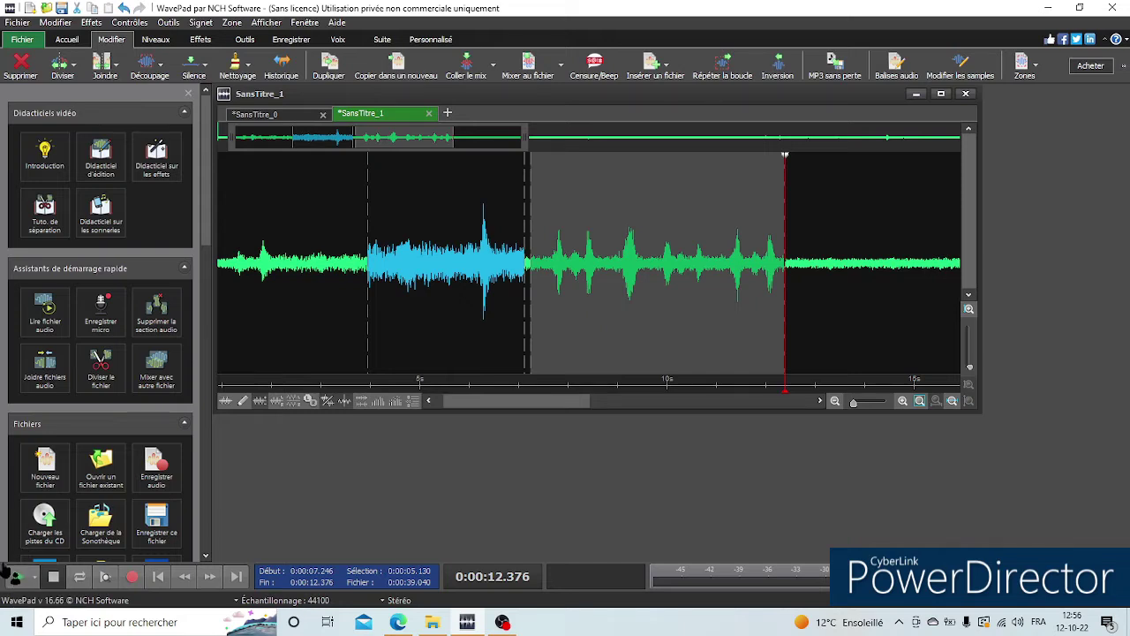
pyautogui.click(18, 579)
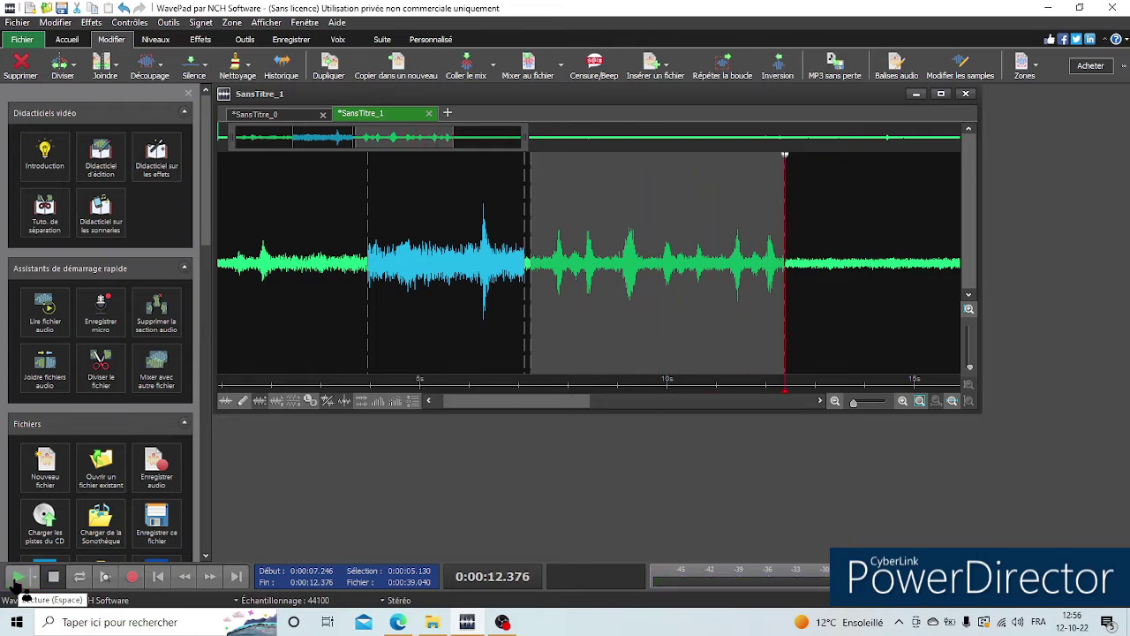
pyautogui.click(20, 585)
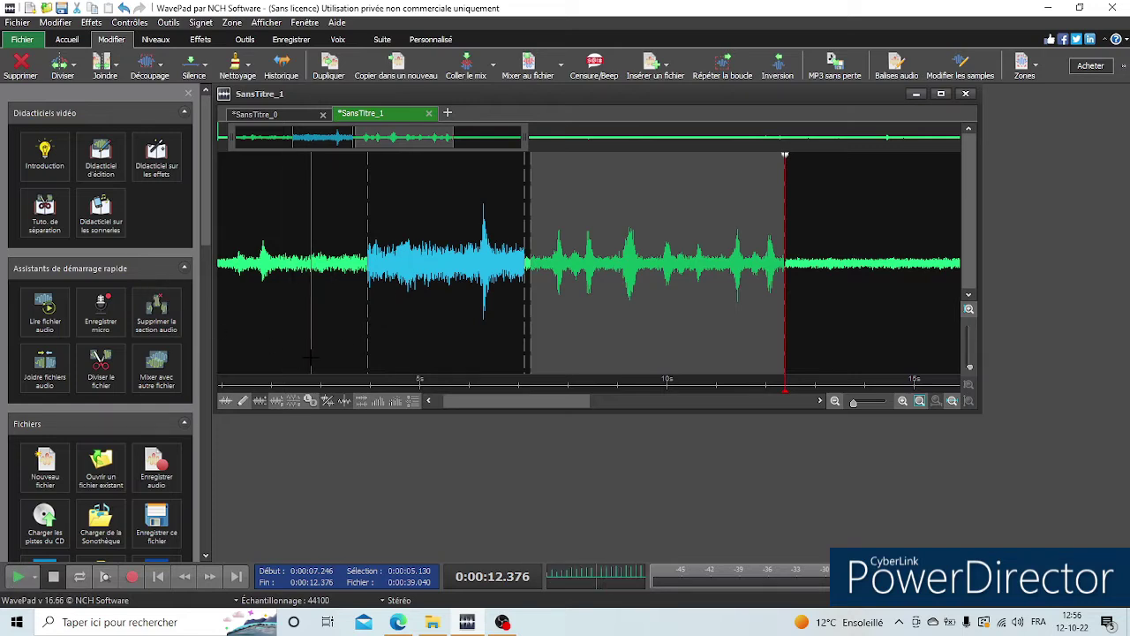
# - Select the section of the recording from about 0.96 s to 3.96 s and listen to it
pyautogui.moveTo(368, 362); pyautogui.dragTo(267, 338)
pyautogui.rightClick(268, 337)
pyautogui.press('Escape')
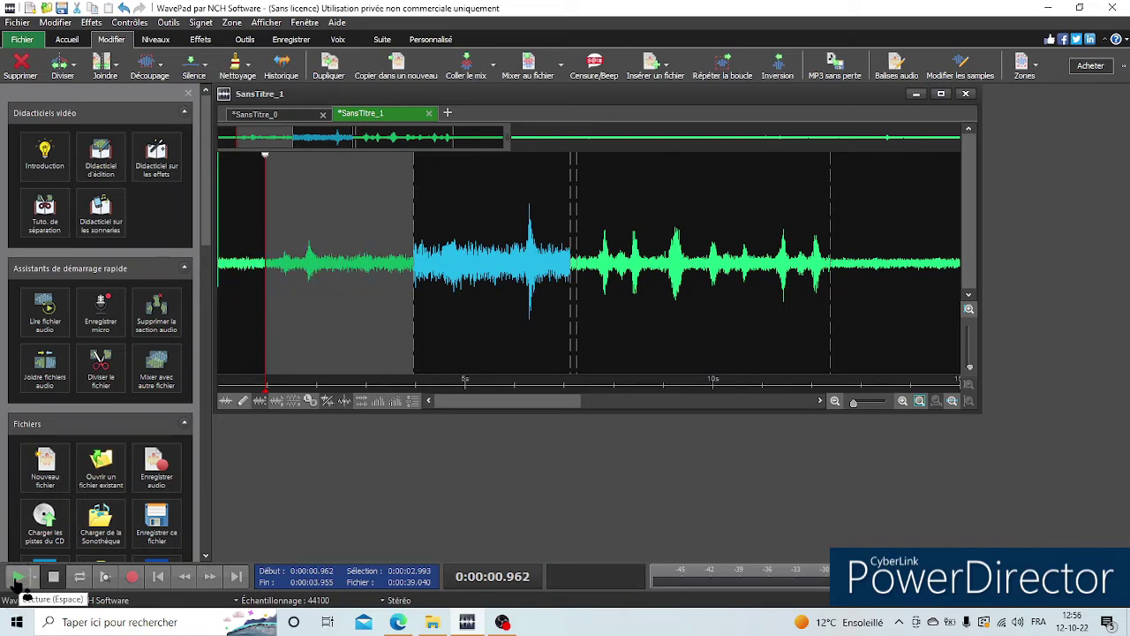
pyautogui.click(15, 578)
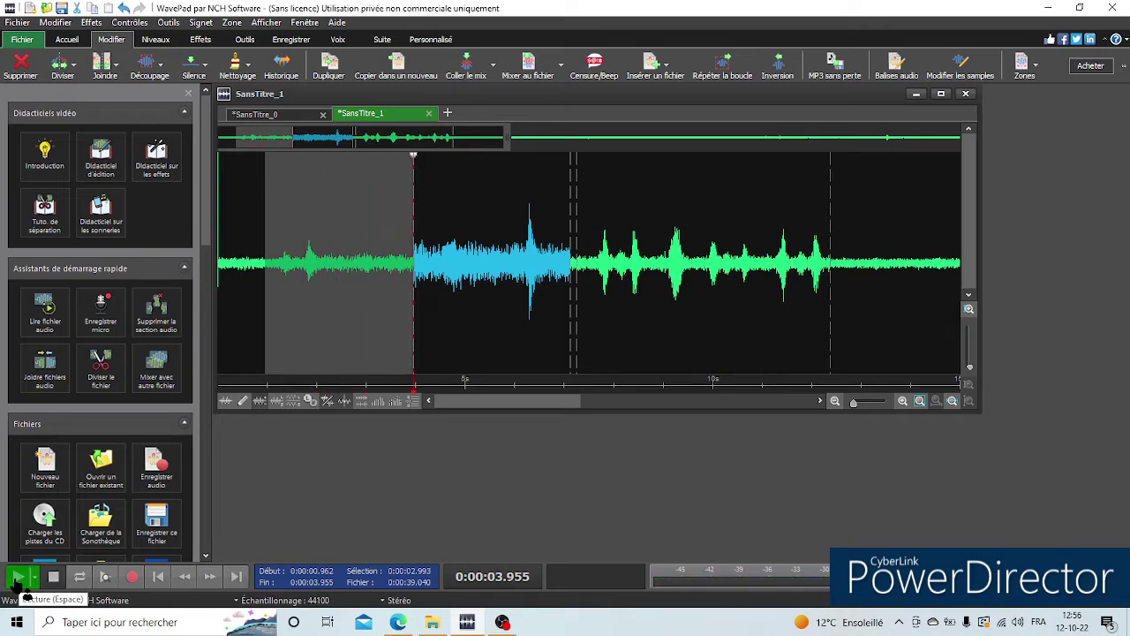
pyautogui.click(16, 579)
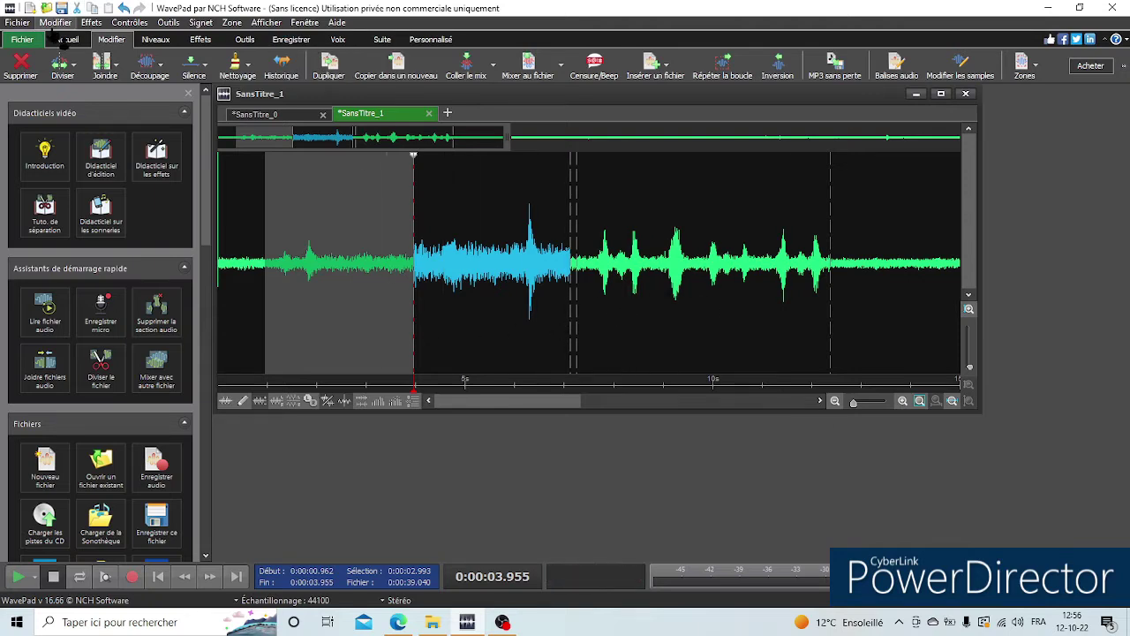
# - Amplify the selected section and play it back
pyautogui.click(91, 22)
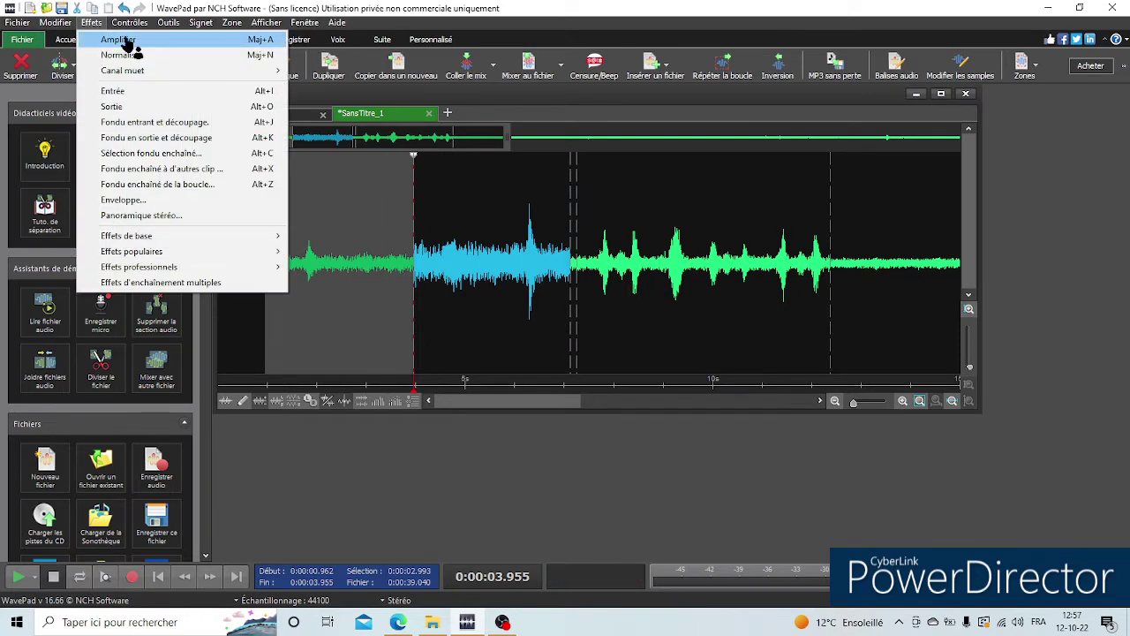
pyautogui.click(115, 39)
pyautogui.click(553, 385)
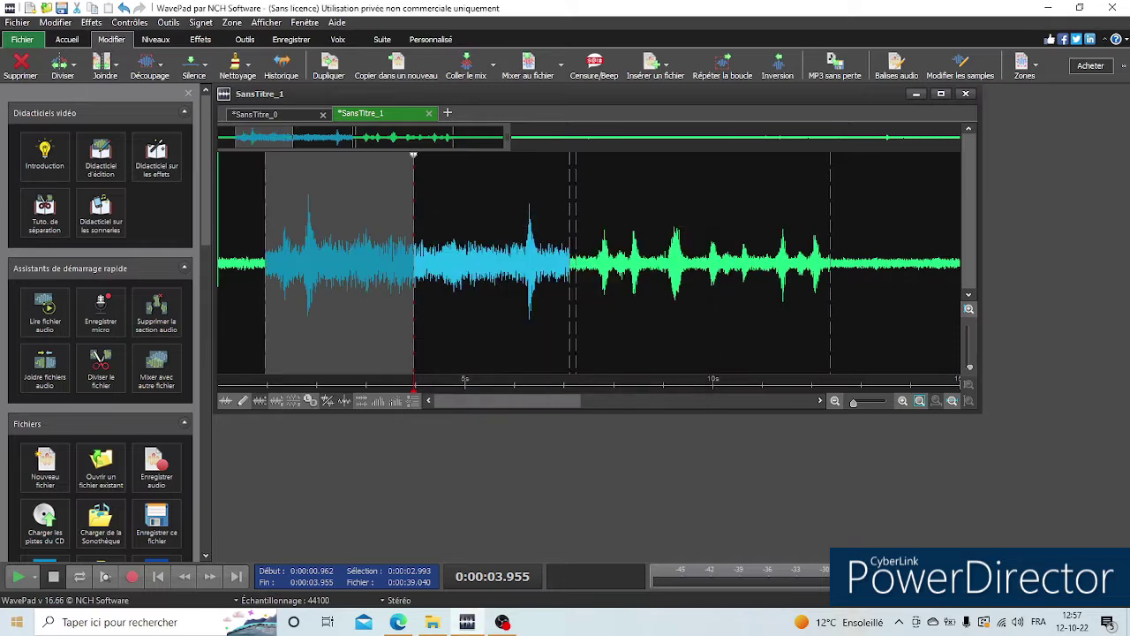
pyautogui.click(18, 577)
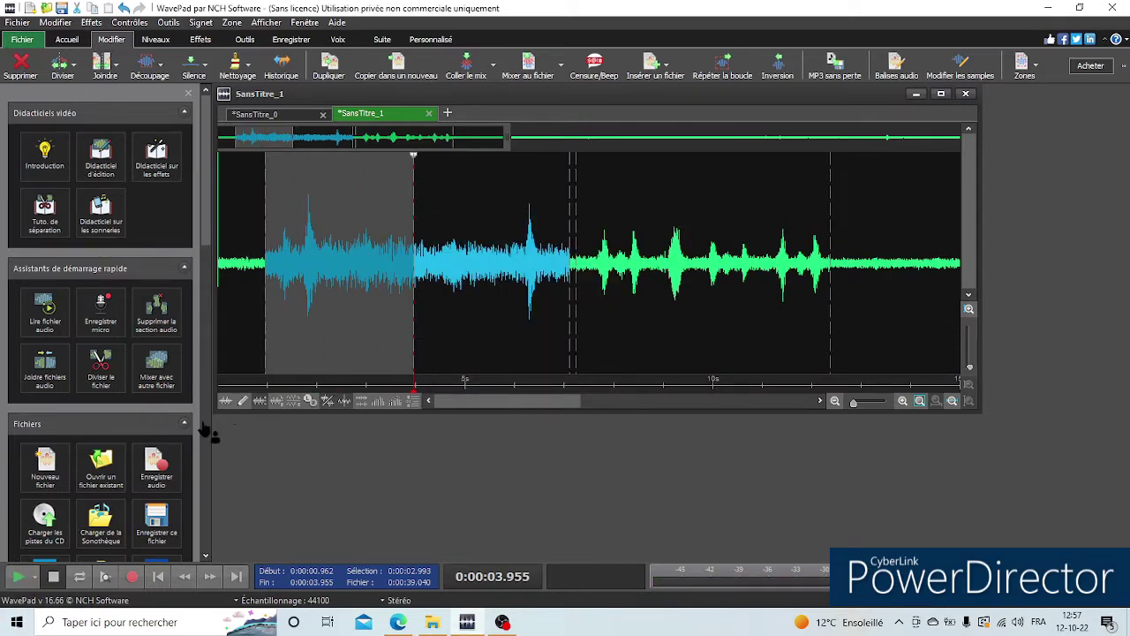
# - Select the waveform from about 1.65 s to 7.17 s and listen to it
pyautogui.moveTo(299, 345); pyautogui.dragTo(575, 379)
pyautogui.click(18, 576)
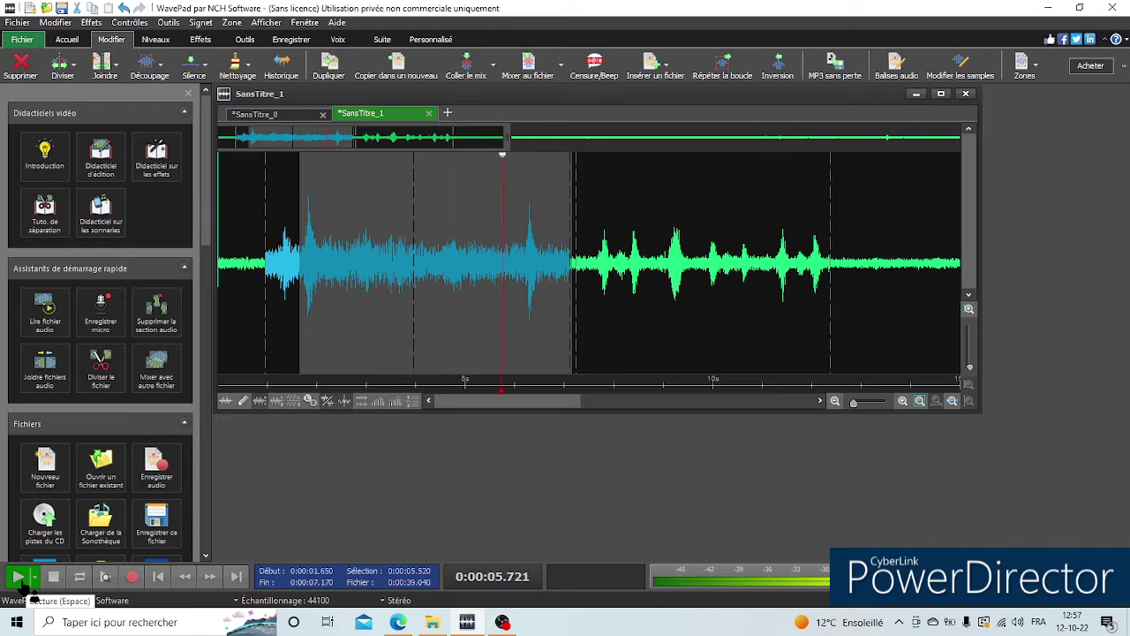
pyautogui.click(30, 590)
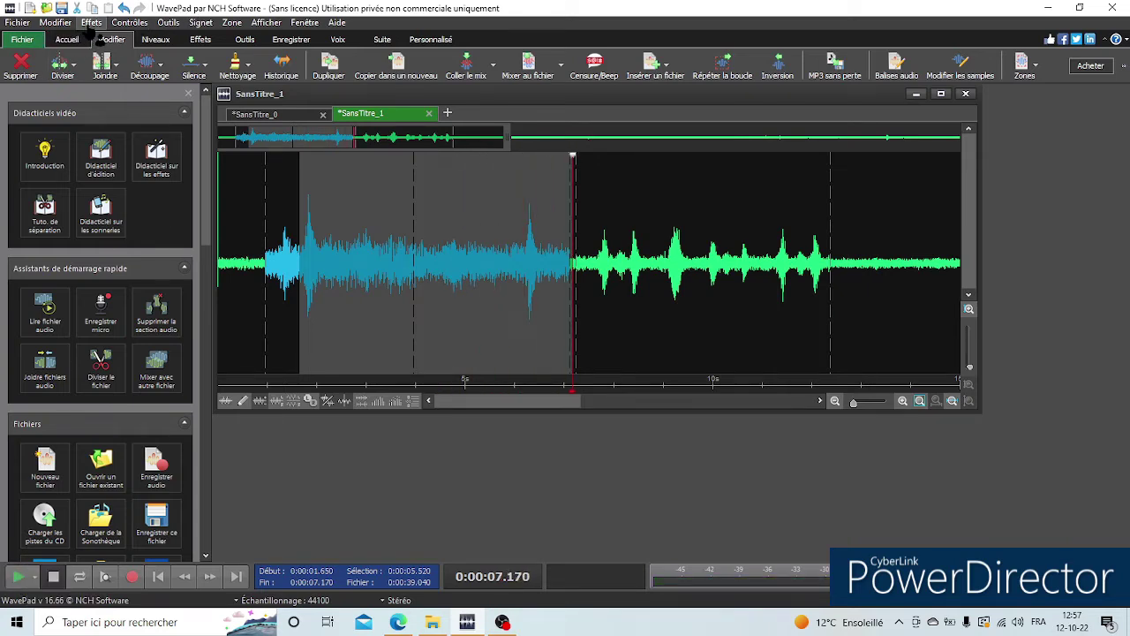
# - Normalize the selected section and play it back to check the new volume
pyautogui.click(91, 22)
pyautogui.click(123, 56)
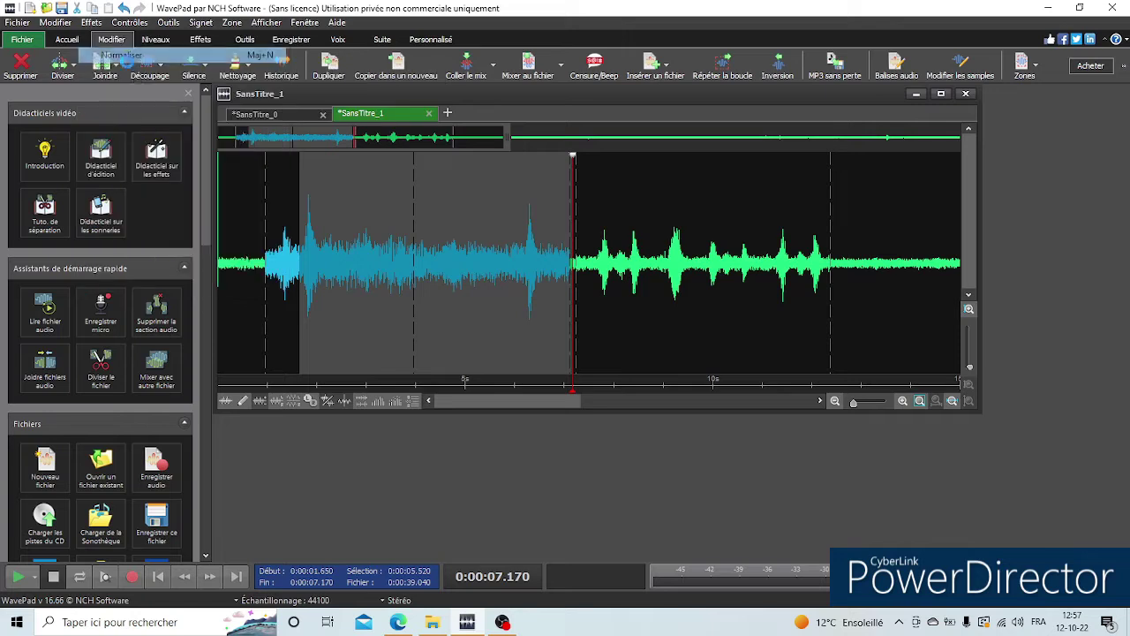
pyautogui.click(573, 382)
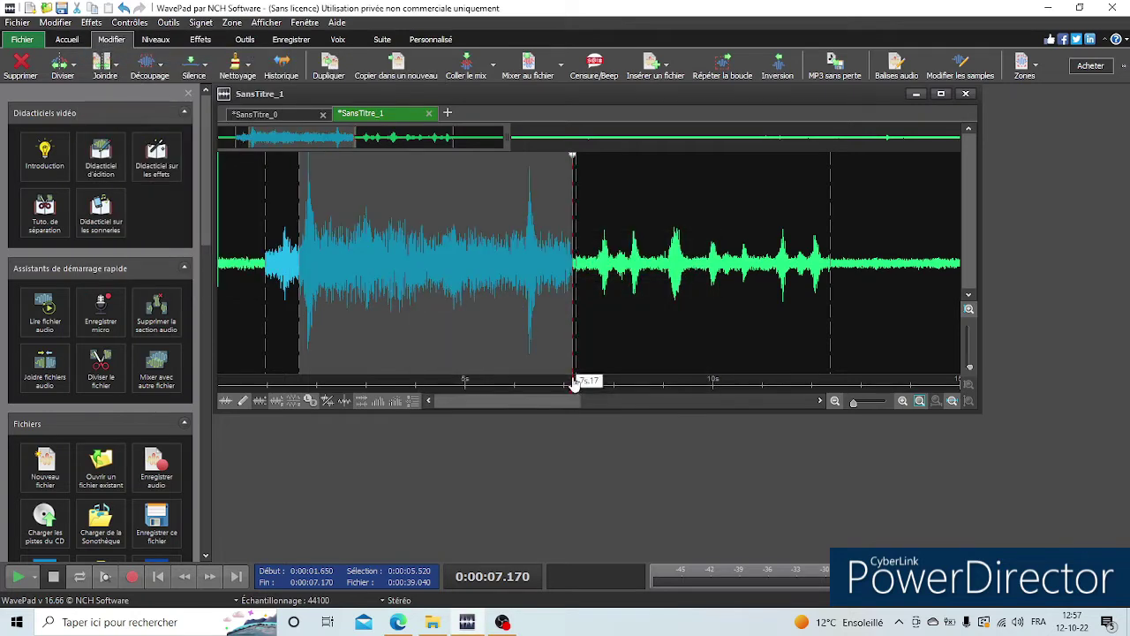
pyautogui.click(17, 575)
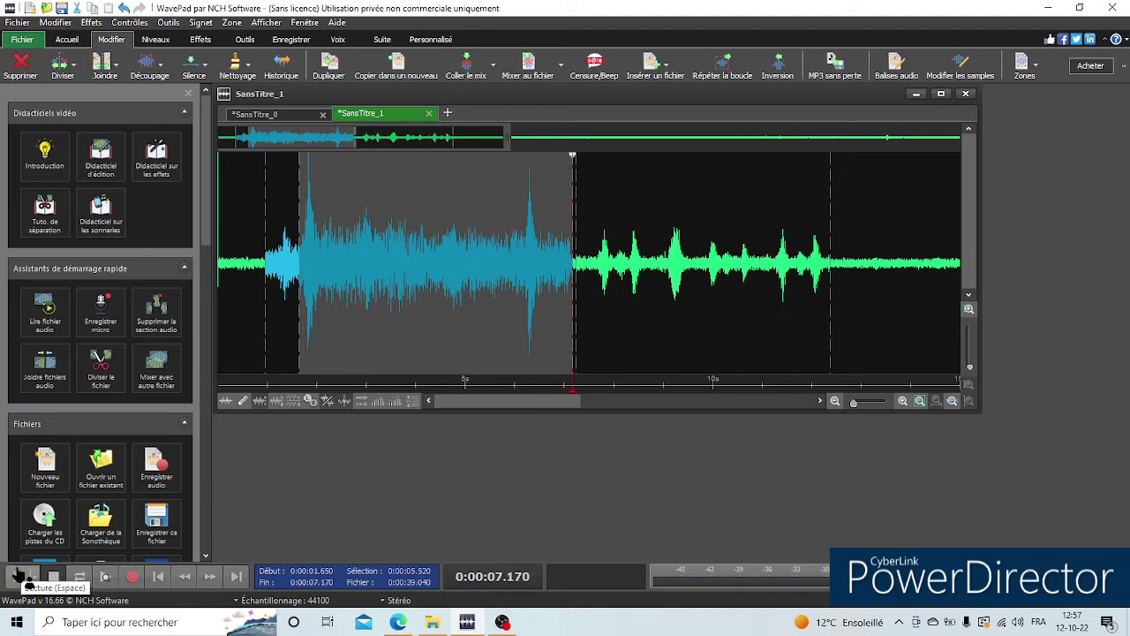
pyautogui.click(19, 577)
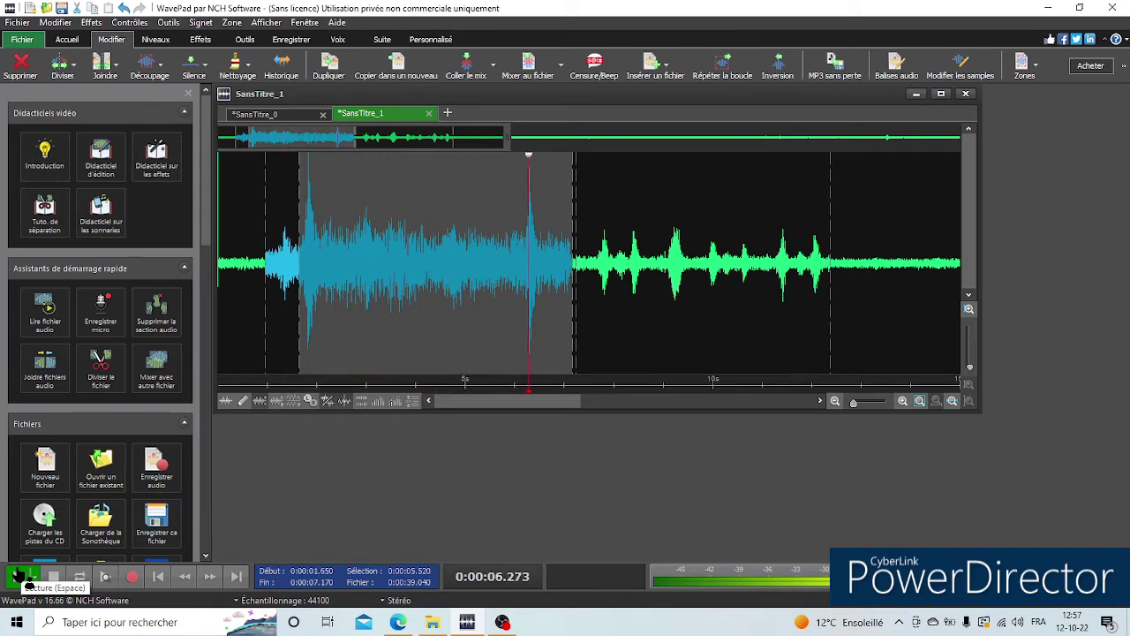
# - Remove noise from the selected section with the noise suppression assistant, using the noise type "Enregistrement ancien ou de faible qualité"
pyautogui.click(92, 24)
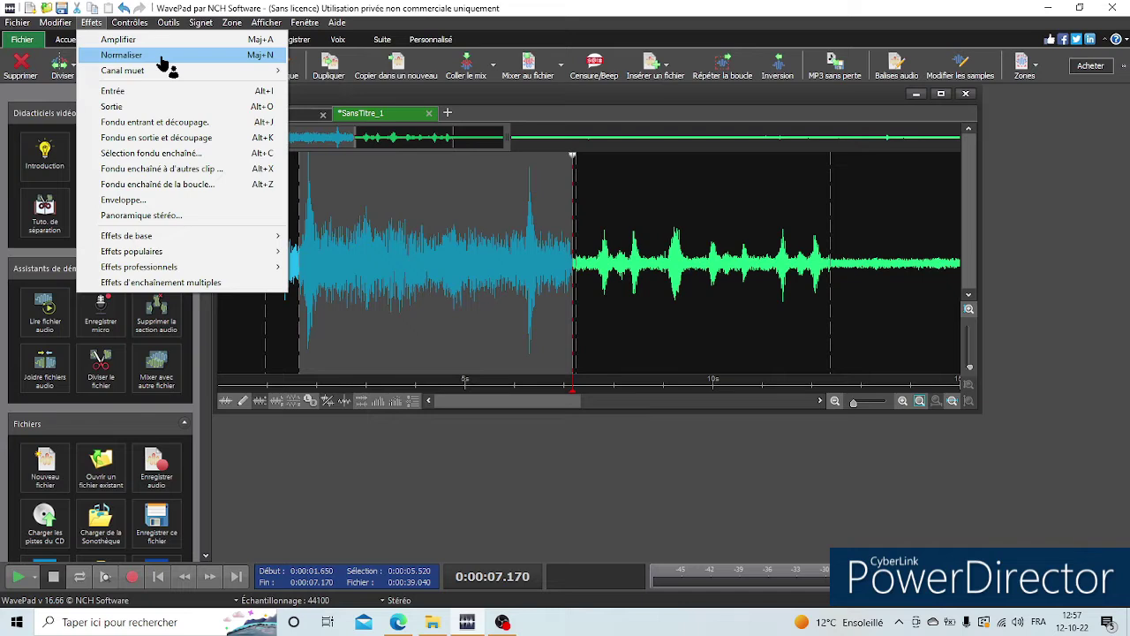
pyautogui.moveTo(164, 251)
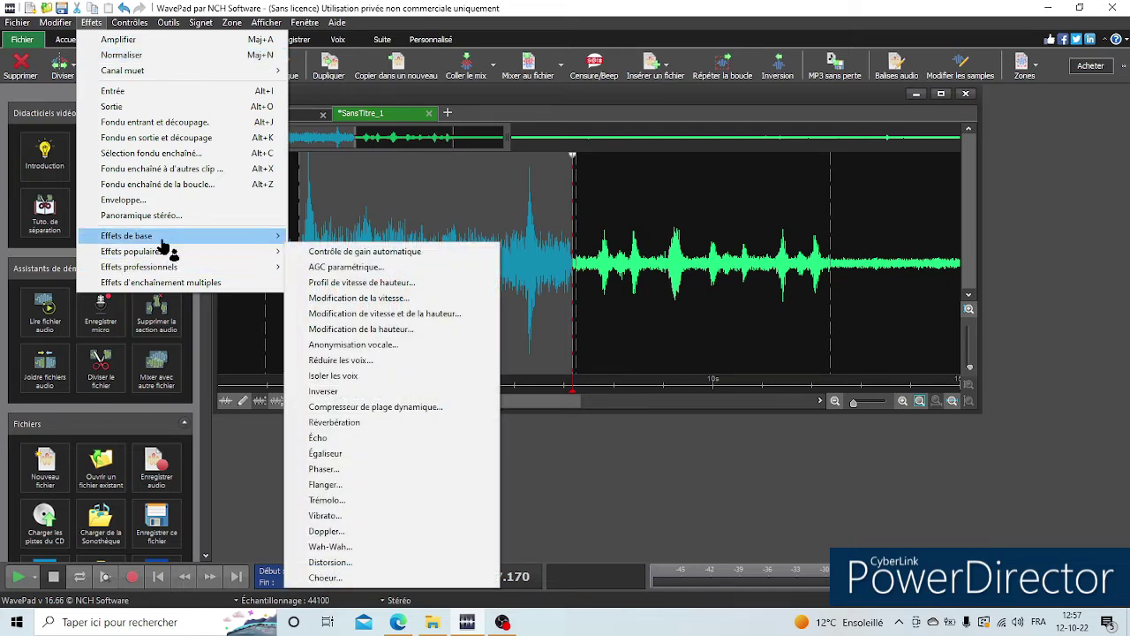
pyautogui.moveTo(186, 270)
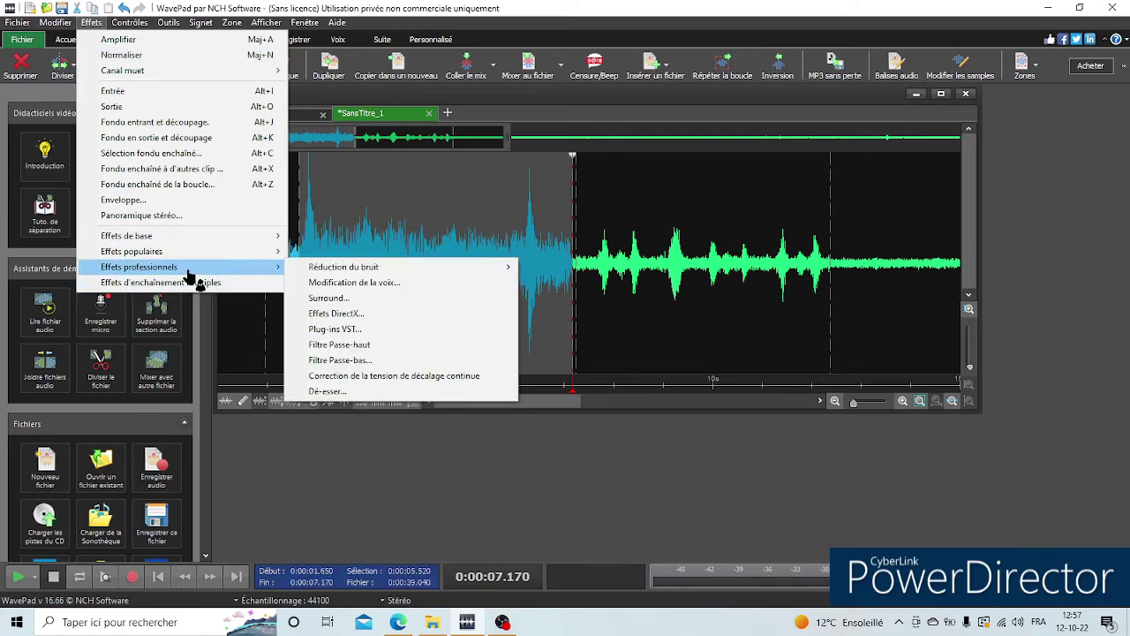
pyautogui.moveTo(353, 269)
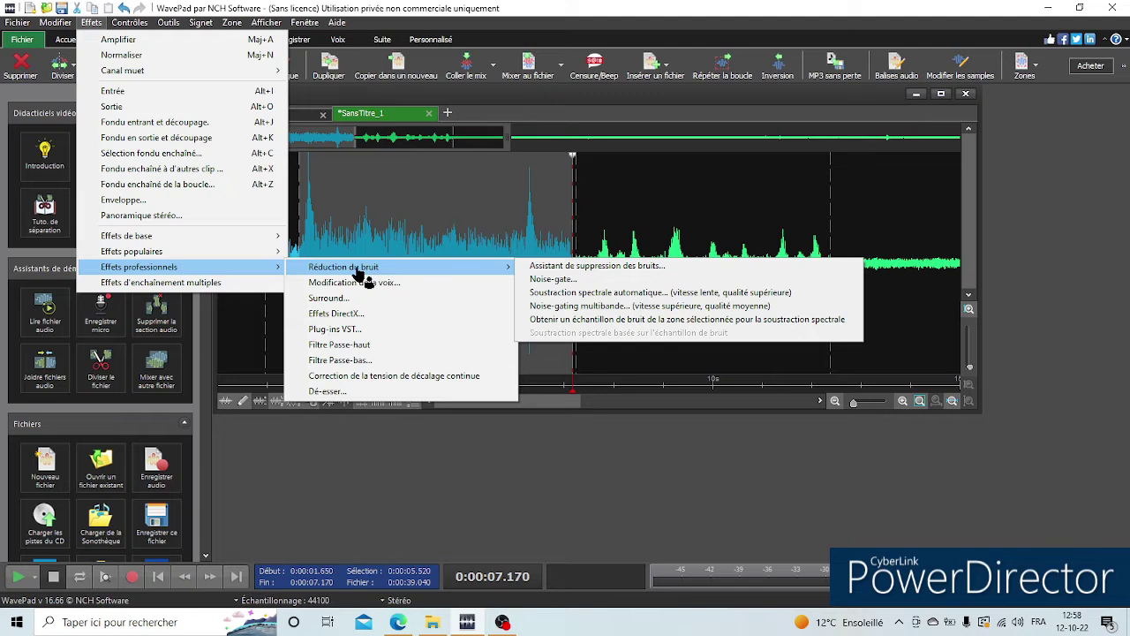
pyautogui.click(633, 268)
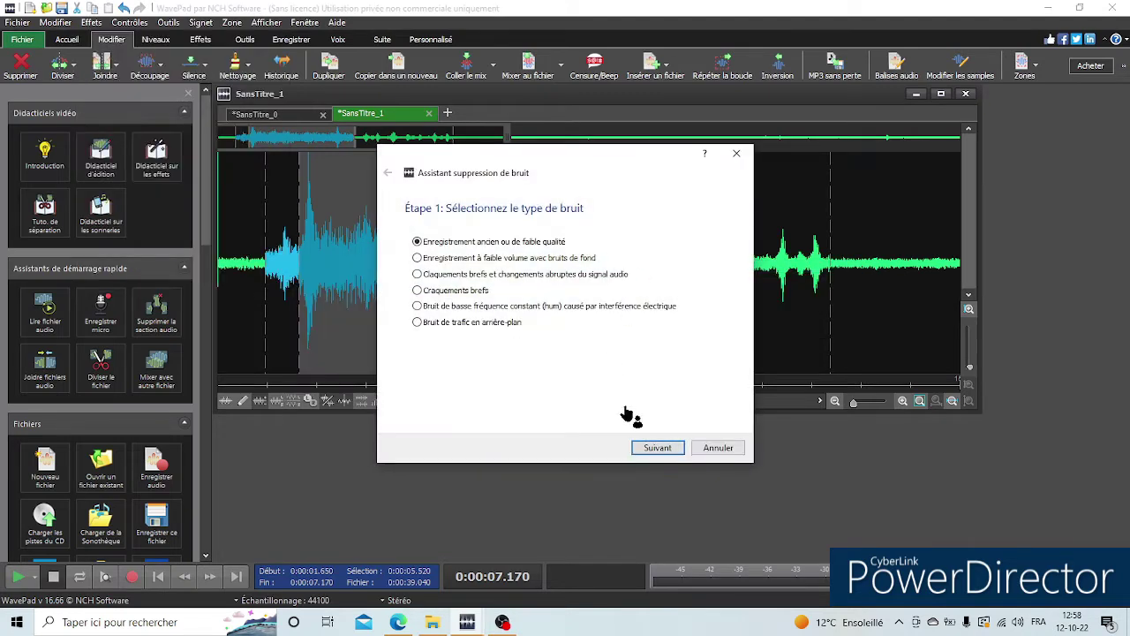
pyautogui.click(657, 448)
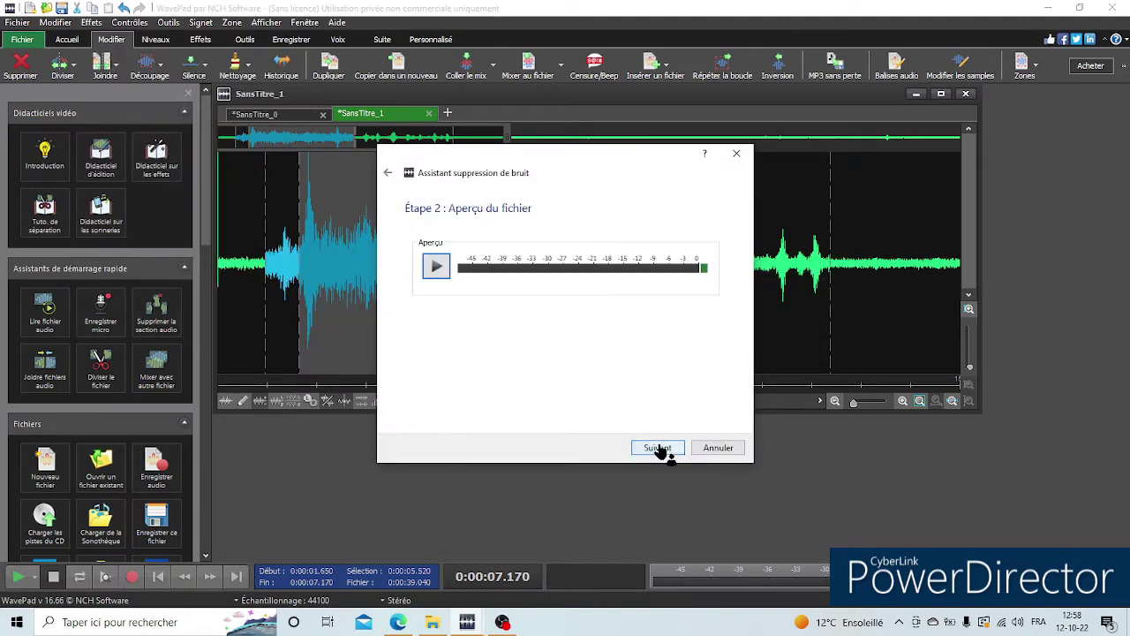
pyautogui.click(657, 448)
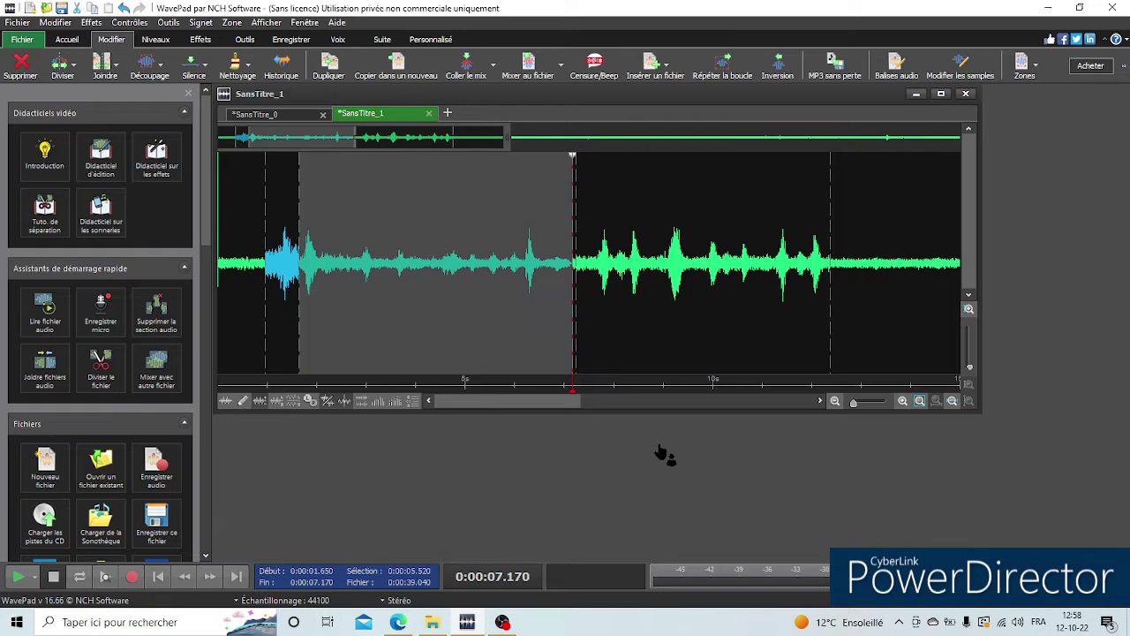
# - Play back the noise-reduced section several times to judge the result
pyautogui.click(17, 577)
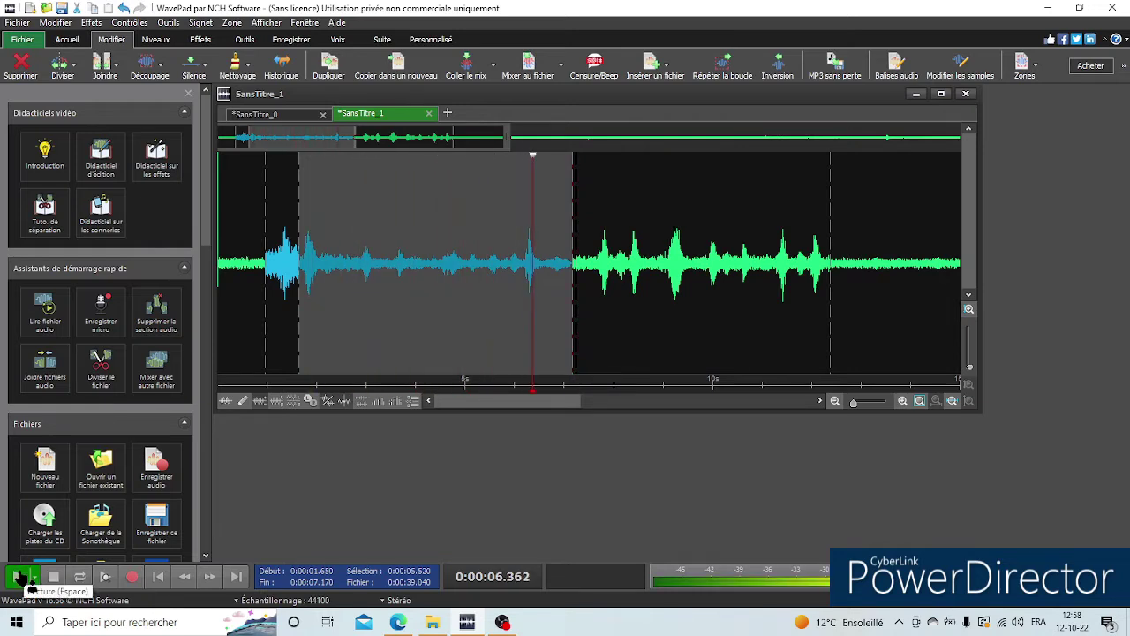
pyautogui.click(19, 579)
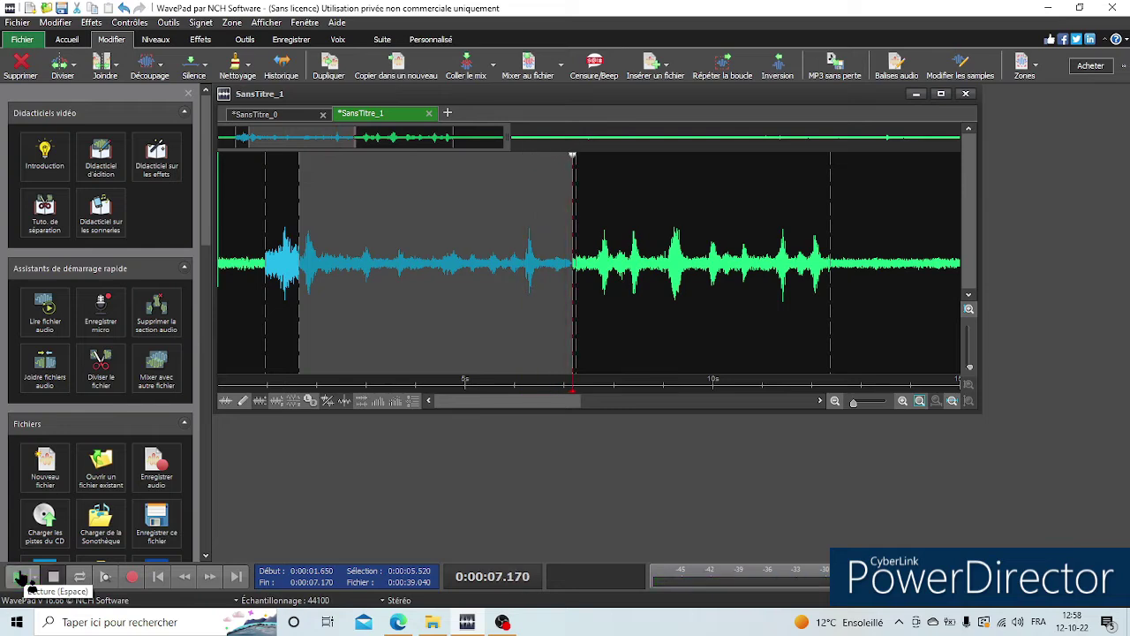
pyautogui.click(20, 578)
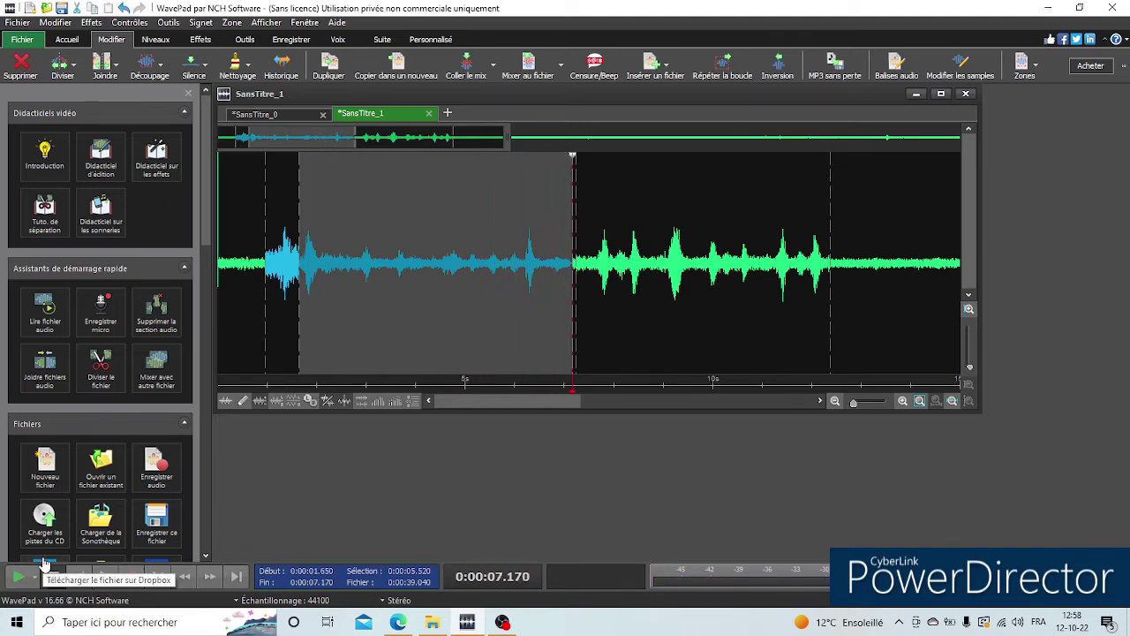
pyautogui.click(18, 577)
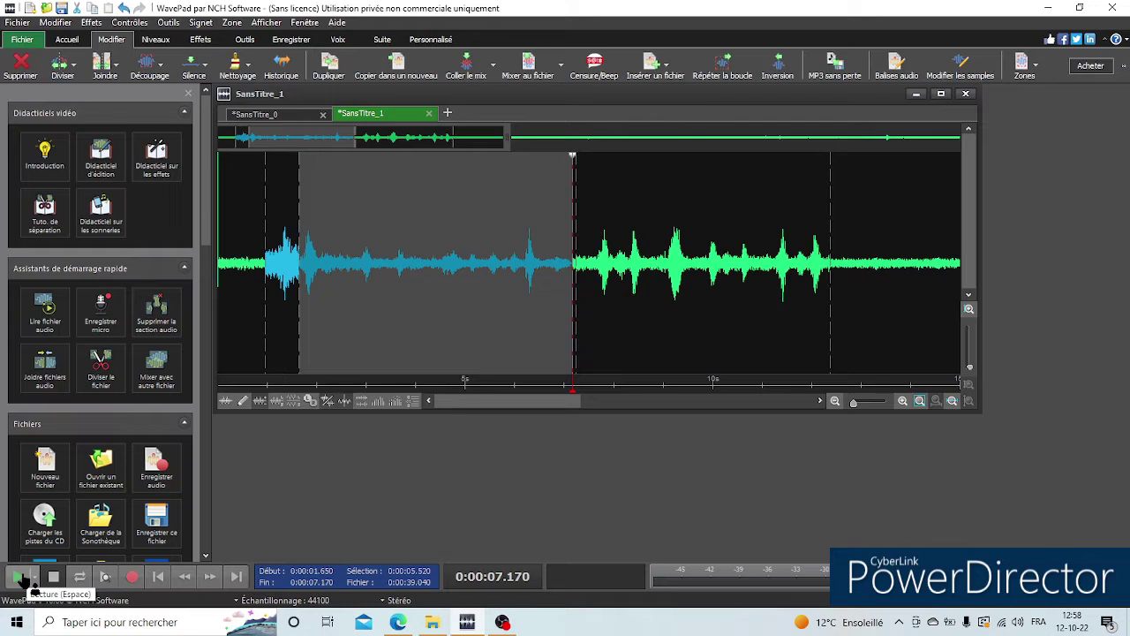
# - Listen to the quiet part of the recording starting at about 12.48 s
pyautogui.click(835, 344)
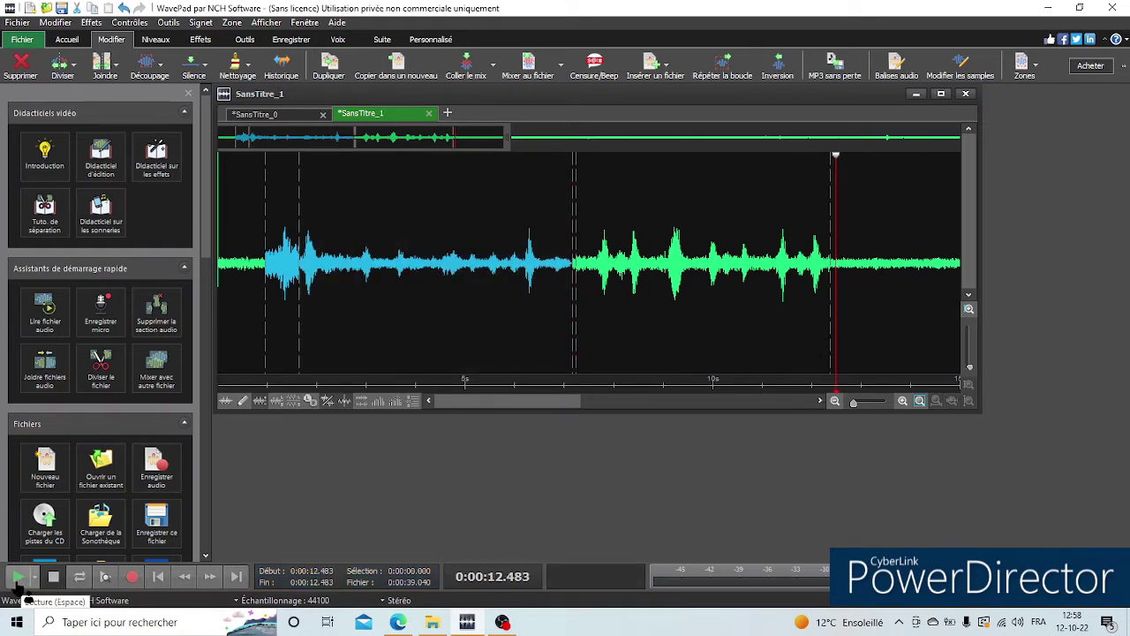
pyautogui.click(16, 585)
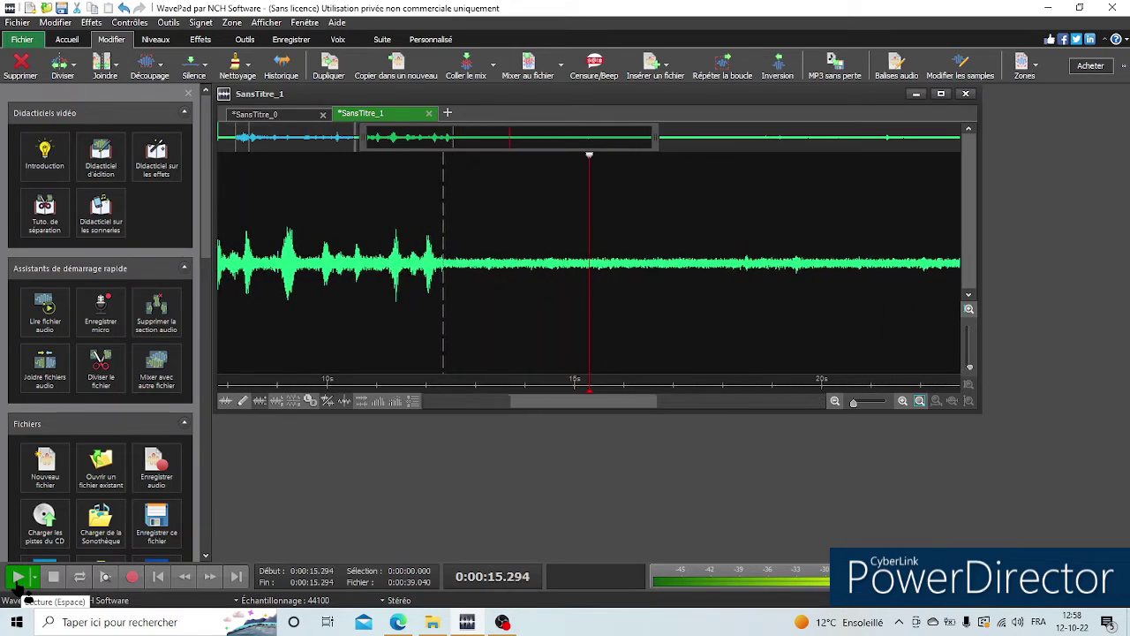
pyautogui.press('space')
# - Select the quiet passage from about 13.67 s to 15.93 s and play it
pyautogui.moveTo(497, 336); pyautogui.dragTo(607, 336)
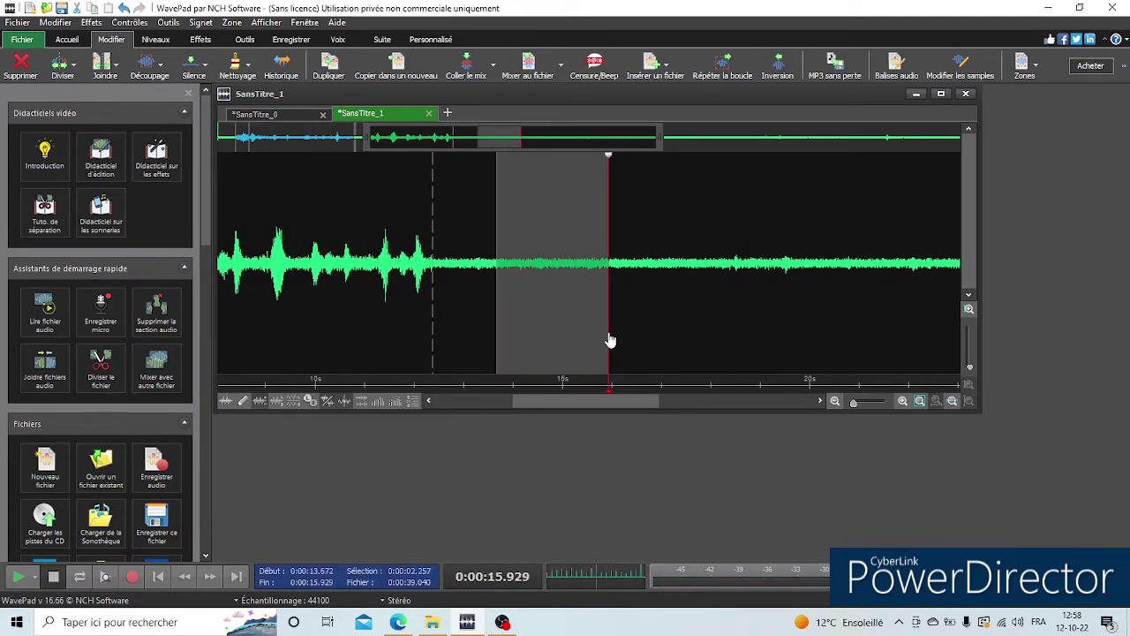
pyautogui.click(18, 579)
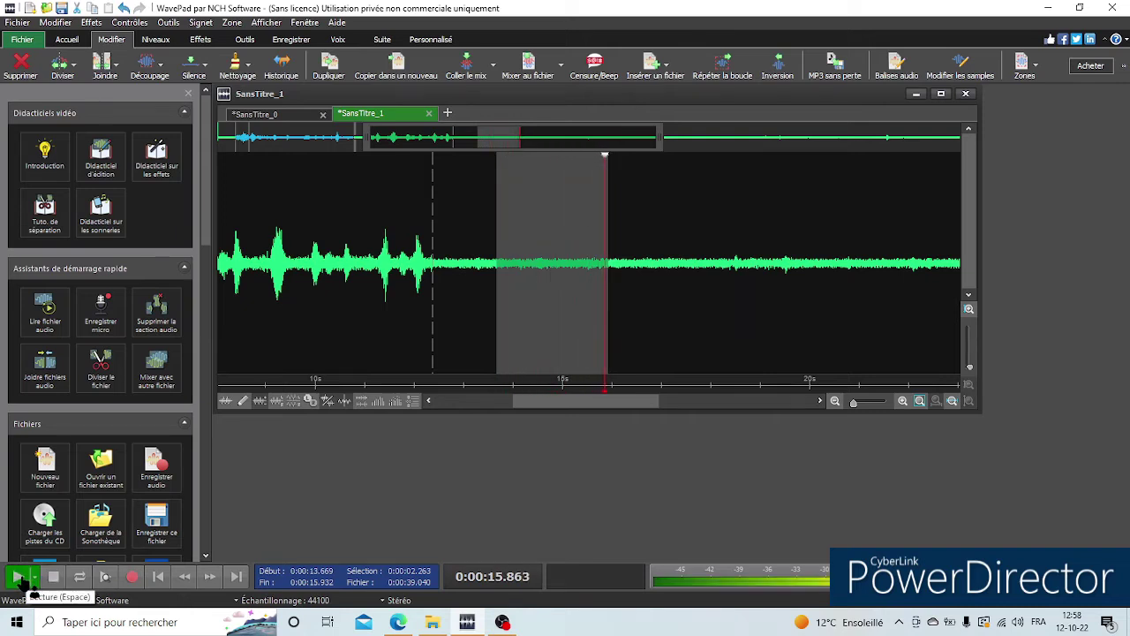
pyautogui.click(22, 584)
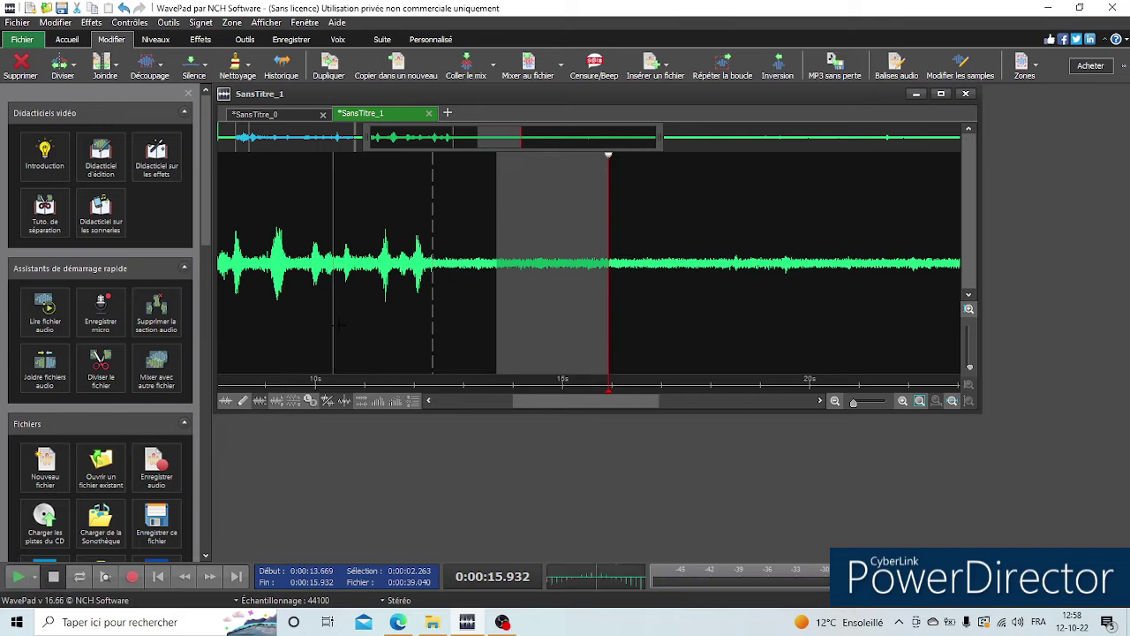
# - Select the quiet passage from about 13.02 s to 19.12 s and play it back
pyautogui.click(465, 318)
pyautogui.moveTo(462, 318); pyautogui.dragTo(768, 328)
pyautogui.rightClick(767, 328)
pyautogui.press('Escape')
pyautogui.click(16, 577)
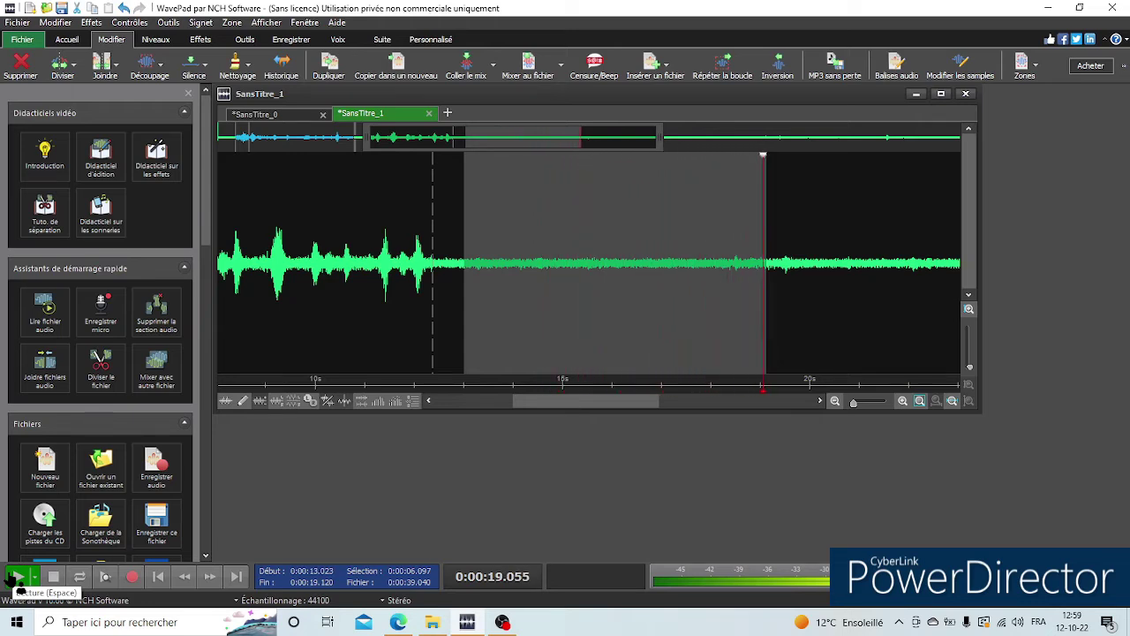
pyautogui.click(92, 25)
pyautogui.moveTo(62, 24)
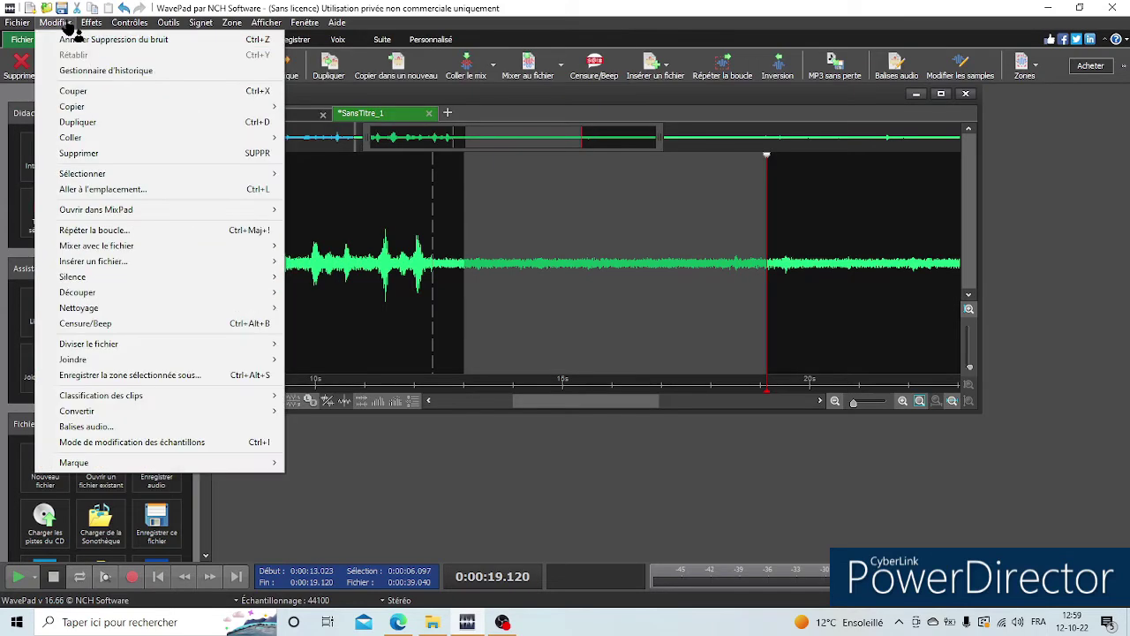
pyautogui.click(55, 22)
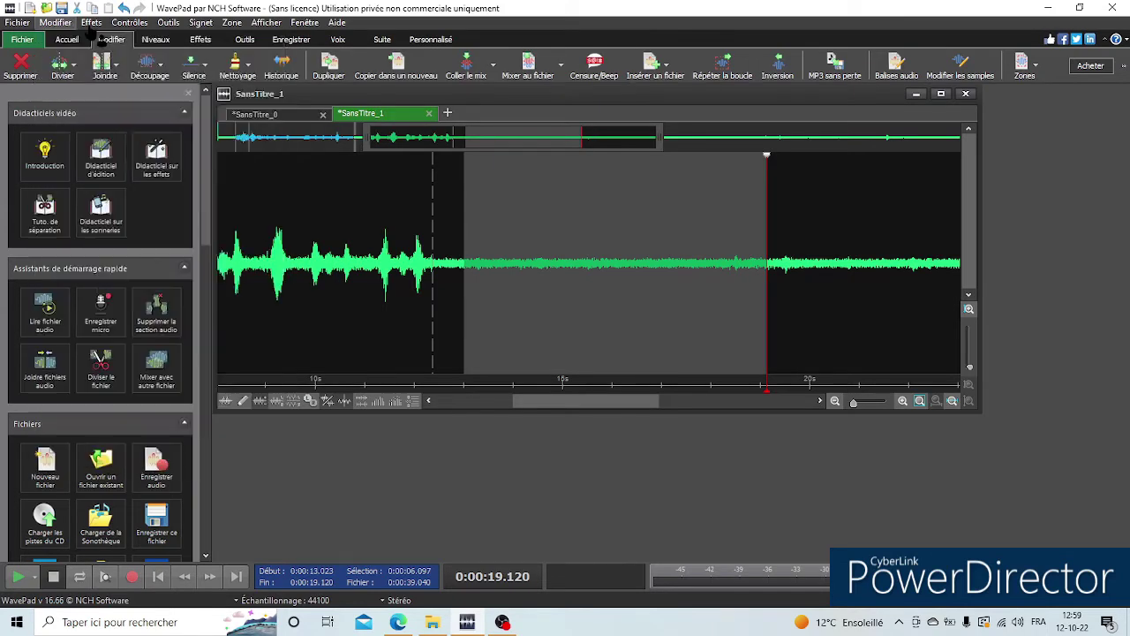
# - Normalize the selected passage to a 100% peak level using the simple peak method and play it back
pyautogui.click(91, 22)
pyautogui.click(122, 56)
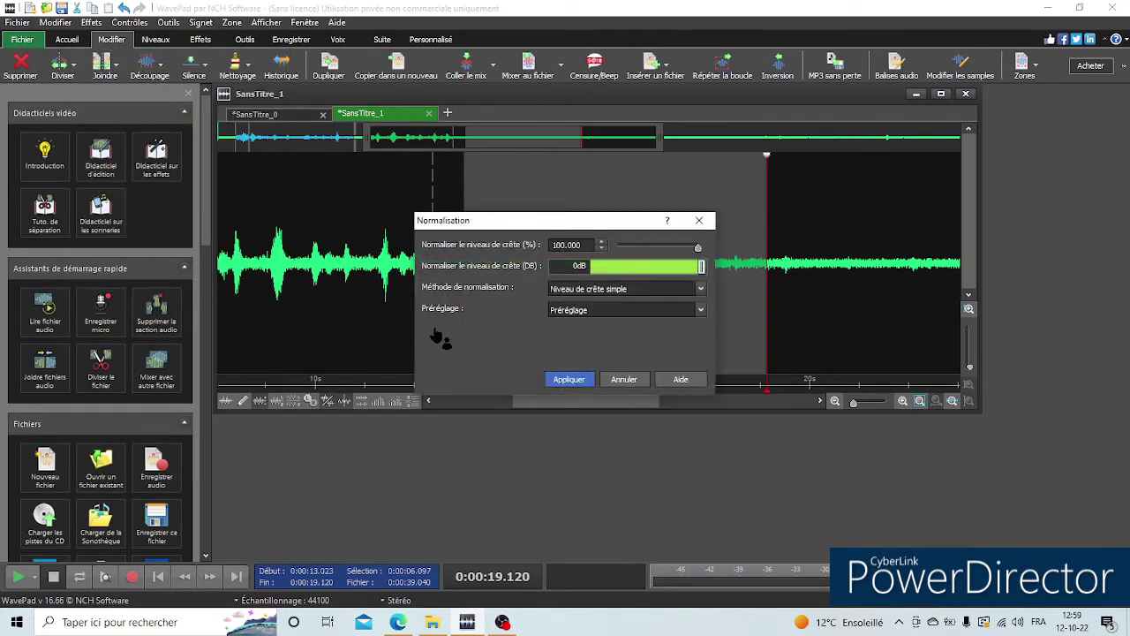
pyautogui.click(570, 380)
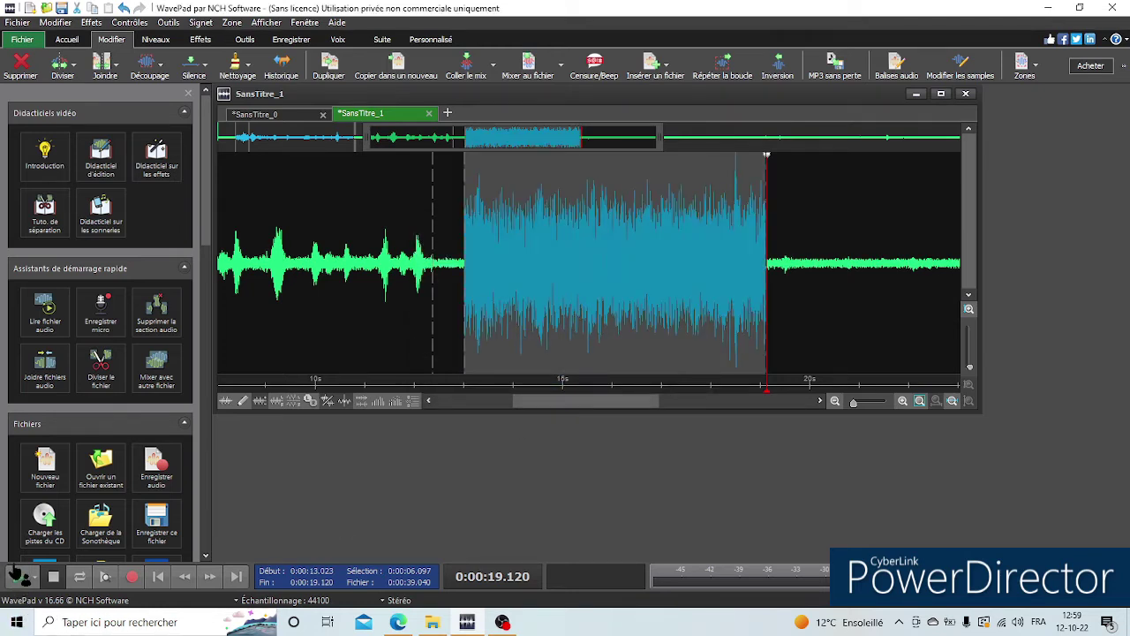
pyautogui.click(18, 579)
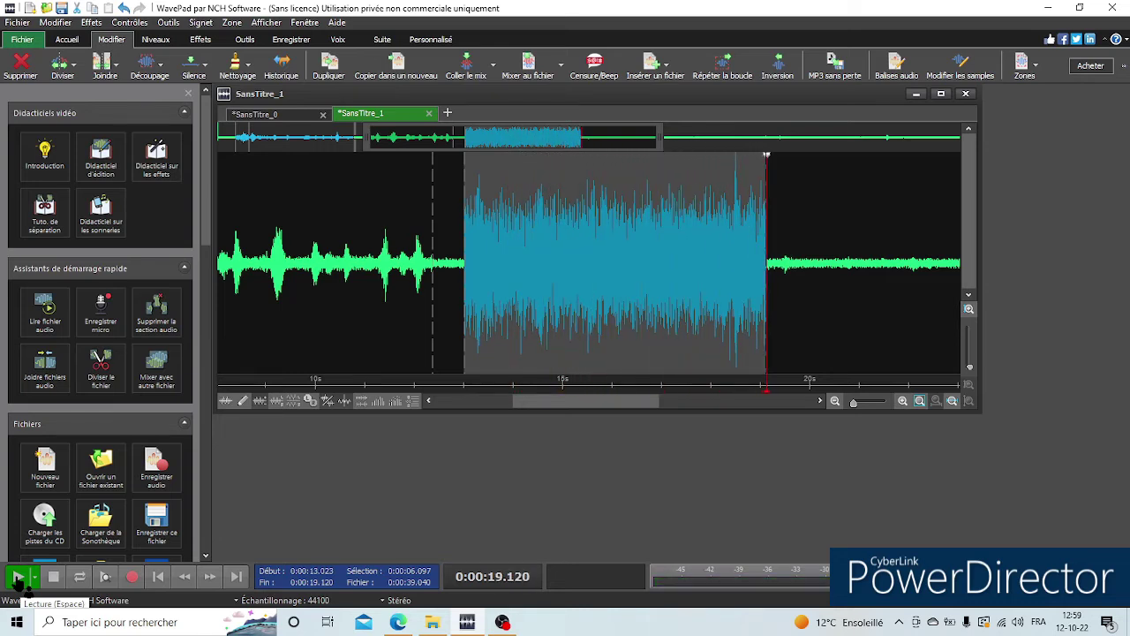
# - Run the noise removal assistant on the normalized passage and listen to the cleaned result
pyautogui.click(94, 24)
pyautogui.moveTo(159, 267)
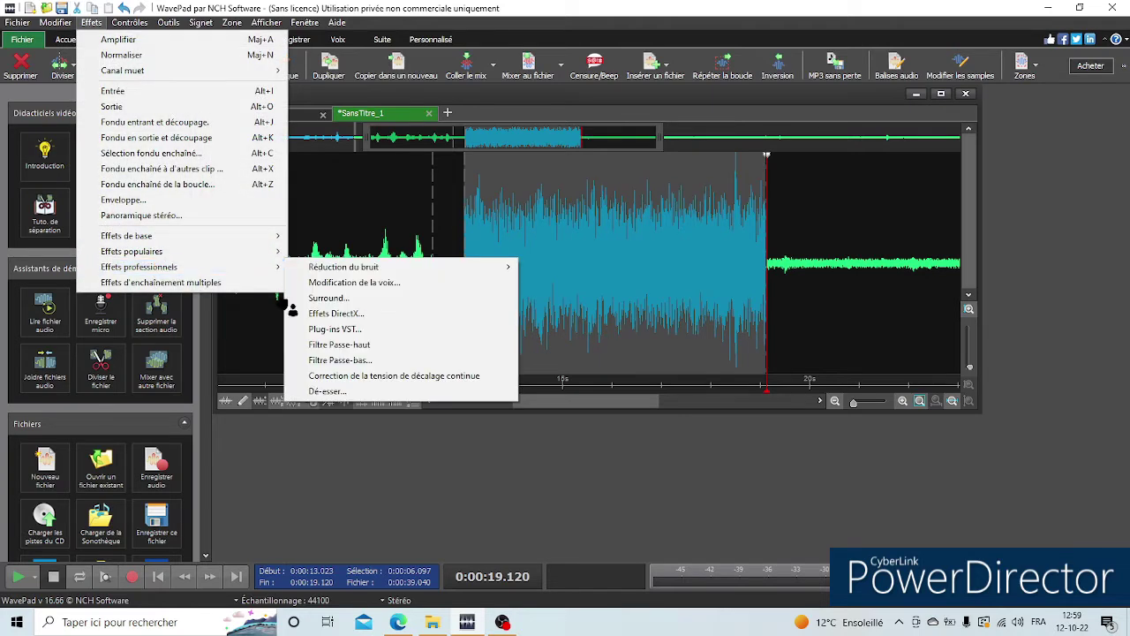
pyautogui.moveTo(388, 266)
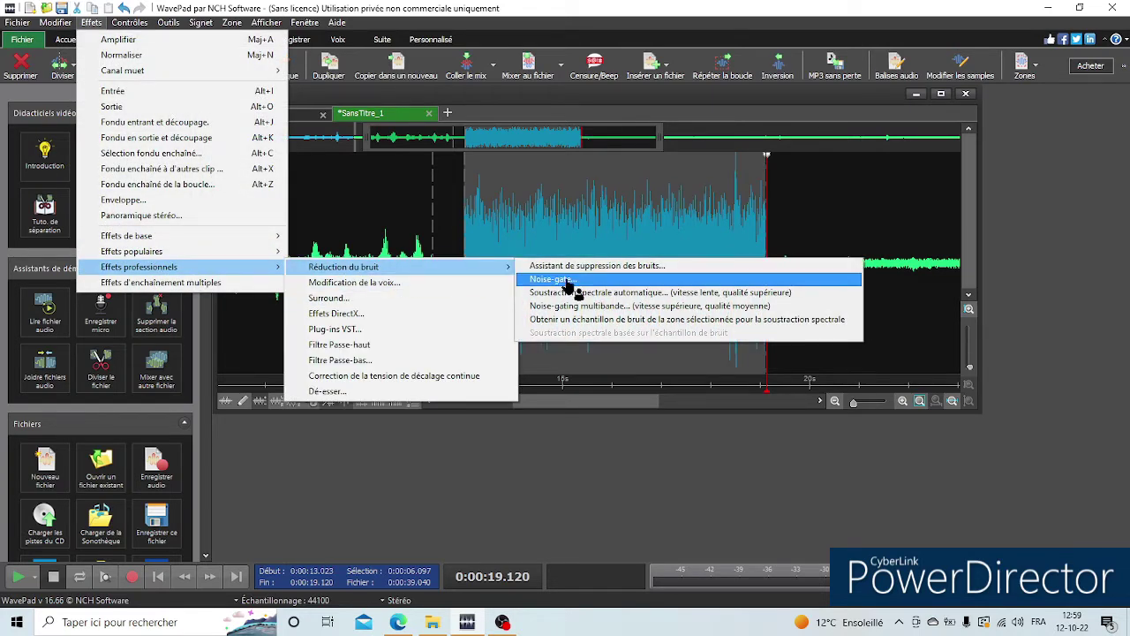
pyautogui.click(627, 268)
pyautogui.click(657, 448)
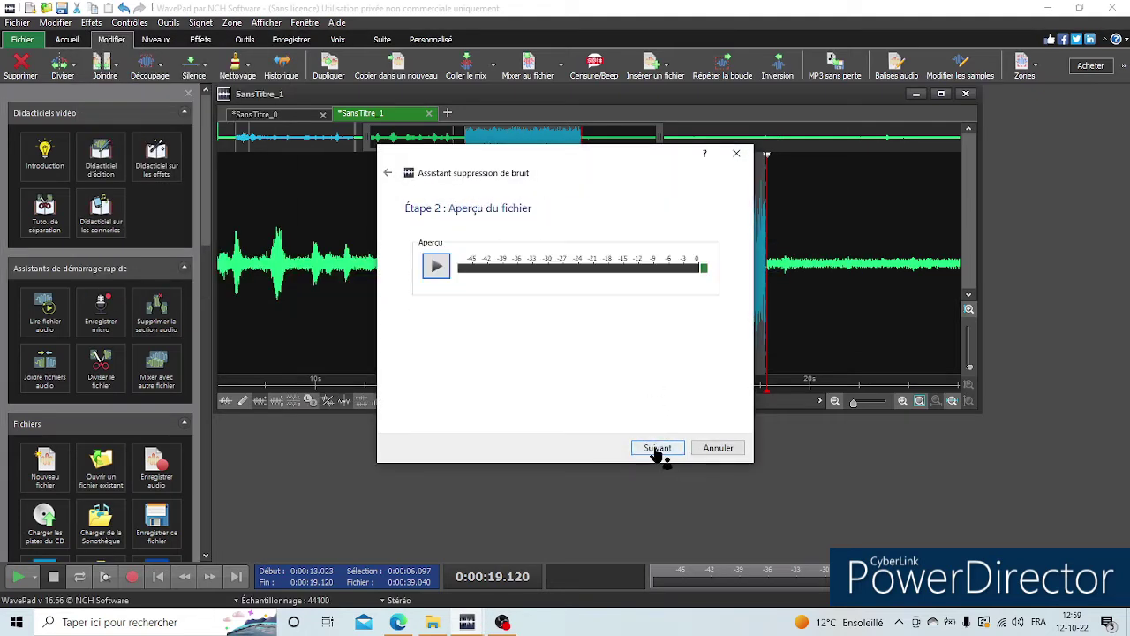
pyautogui.click(657, 447)
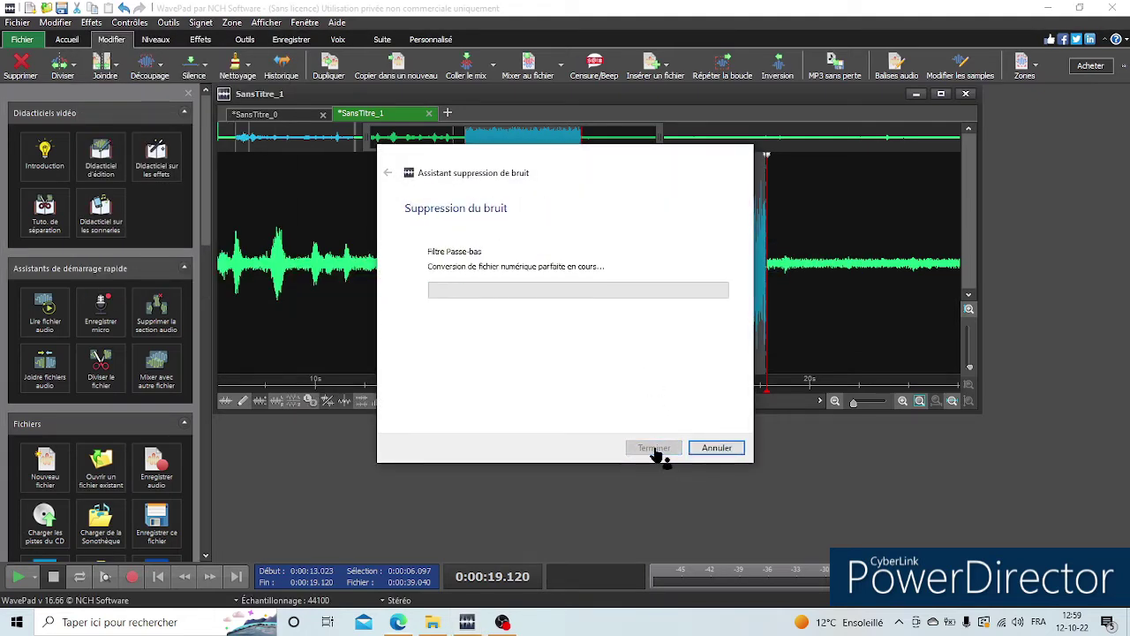
pyautogui.click(18, 577)
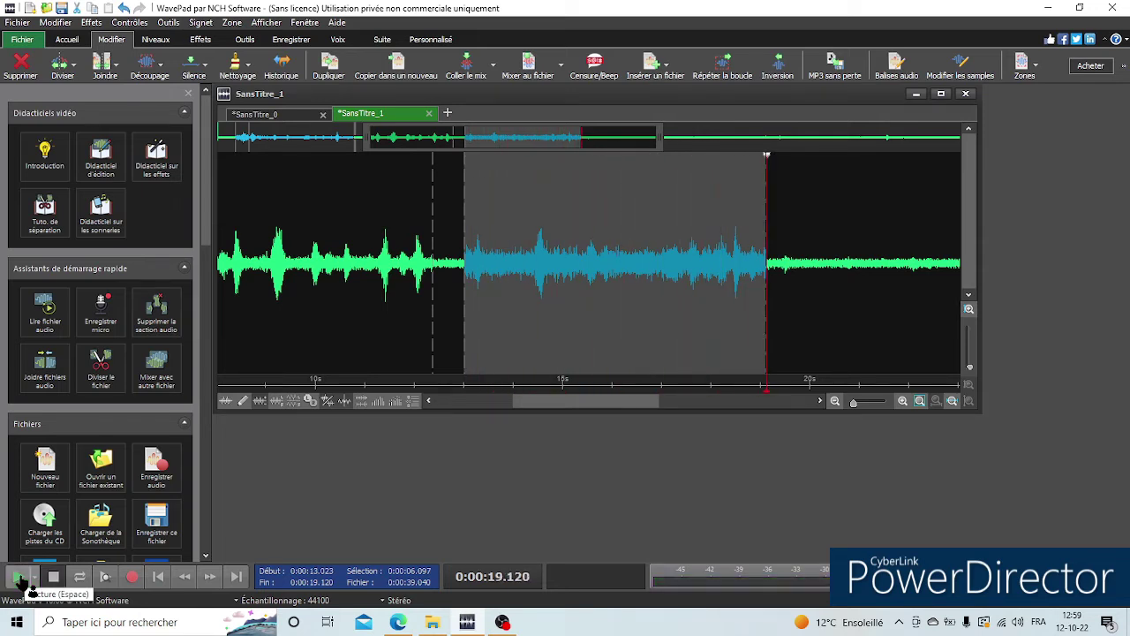
pyautogui.click(19, 577)
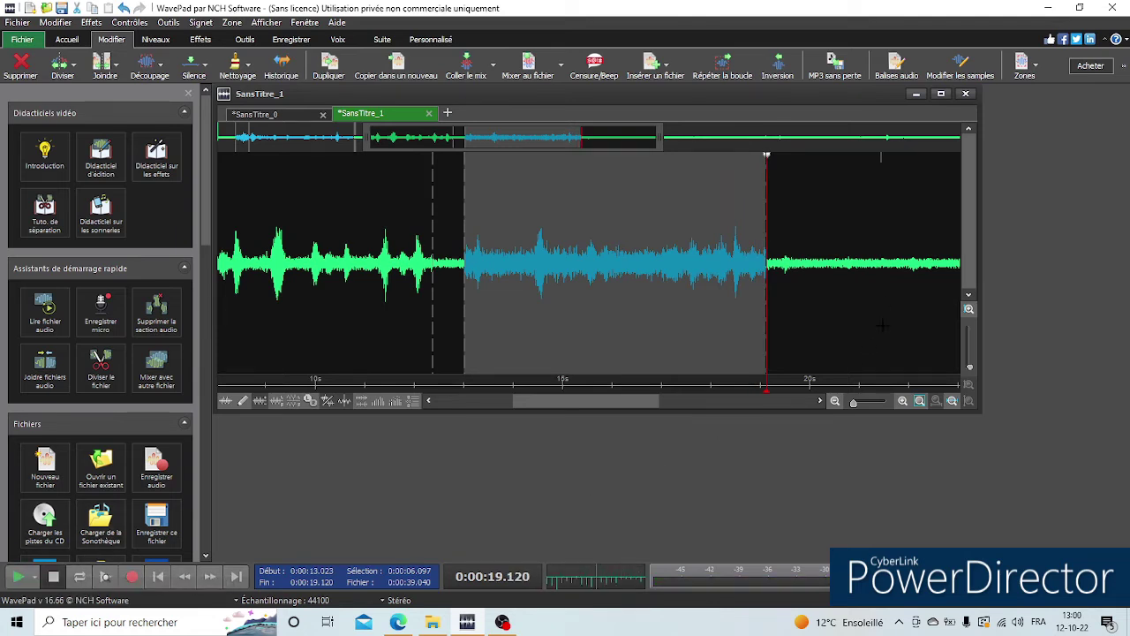
# - Select the part of the cleaned passage from about 13.96 s to 15.25 s and play it repeatedly
pyautogui.moveTo(510, 281); pyautogui.dragTo(575, 285)
pyautogui.click(22, 576)
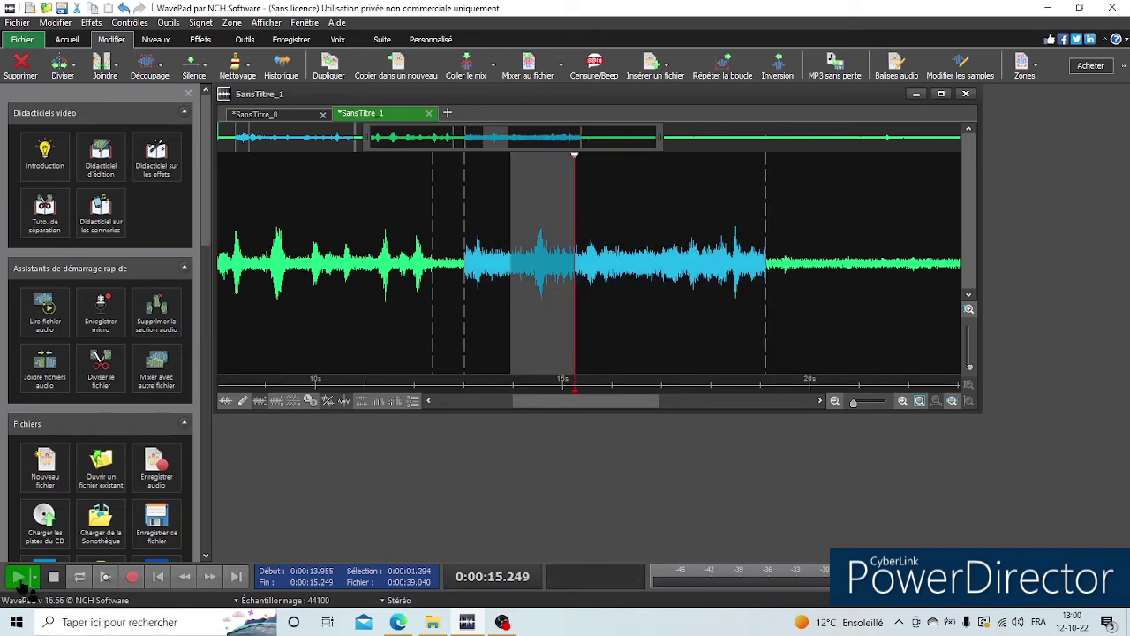
pyautogui.click(21, 581)
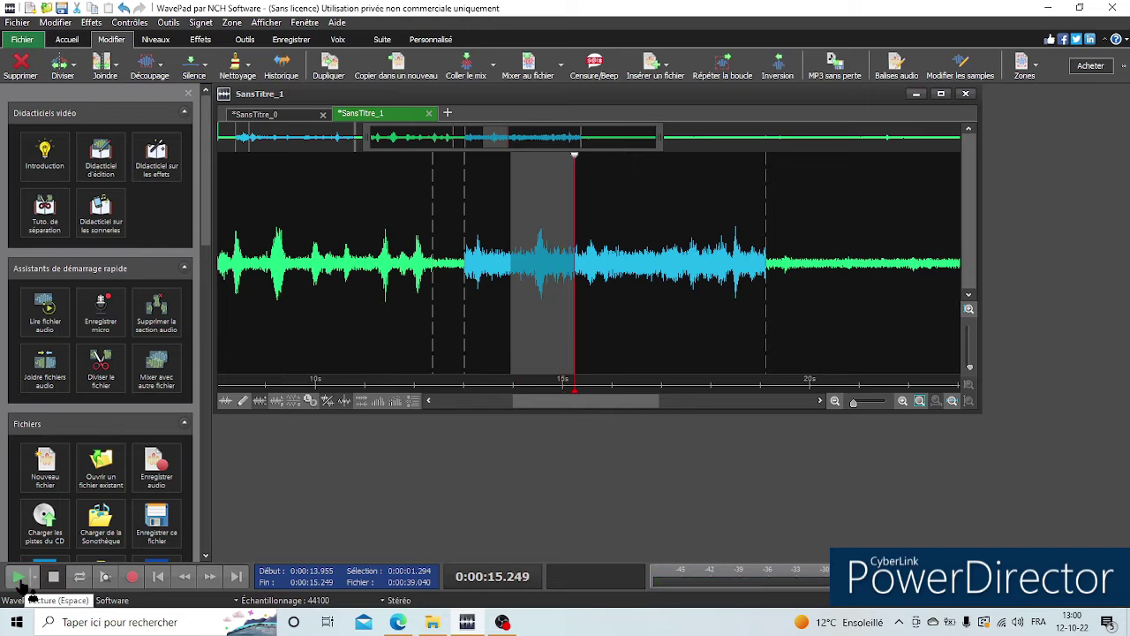
pyautogui.click(25, 588)
pyautogui.click(27, 588)
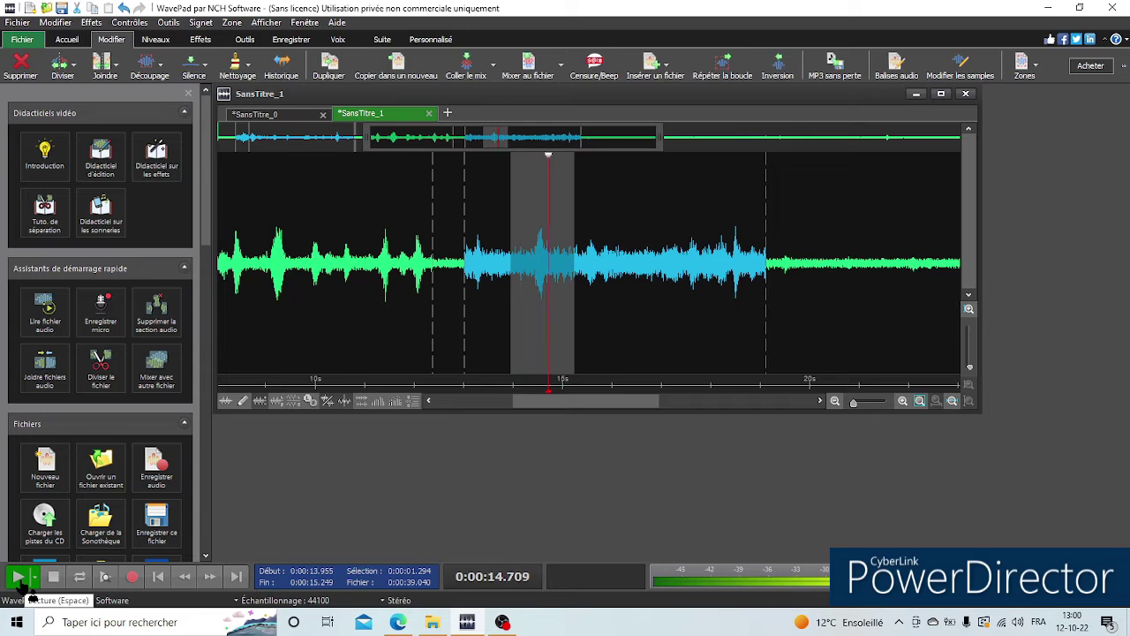
pyautogui.click(27, 590)
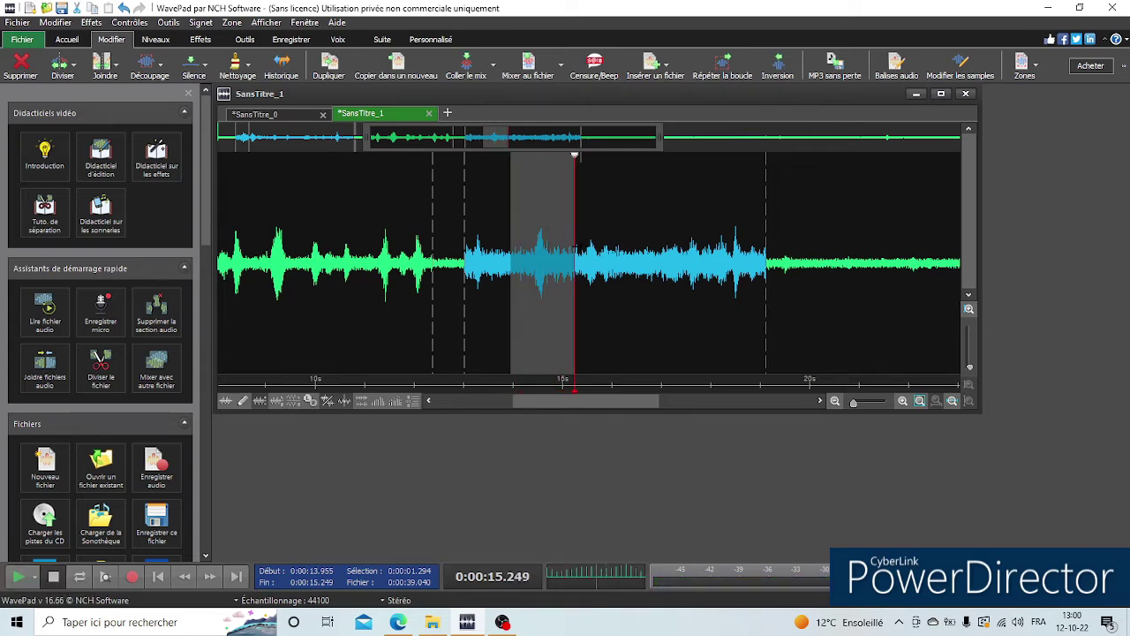
# - Select the start of the cleaned passage from about 12.99 s to 13.88 s and play it repeatedly
pyautogui.moveTo(507, 314); pyautogui.dragTo(463, 315)
pyautogui.click(17, 579)
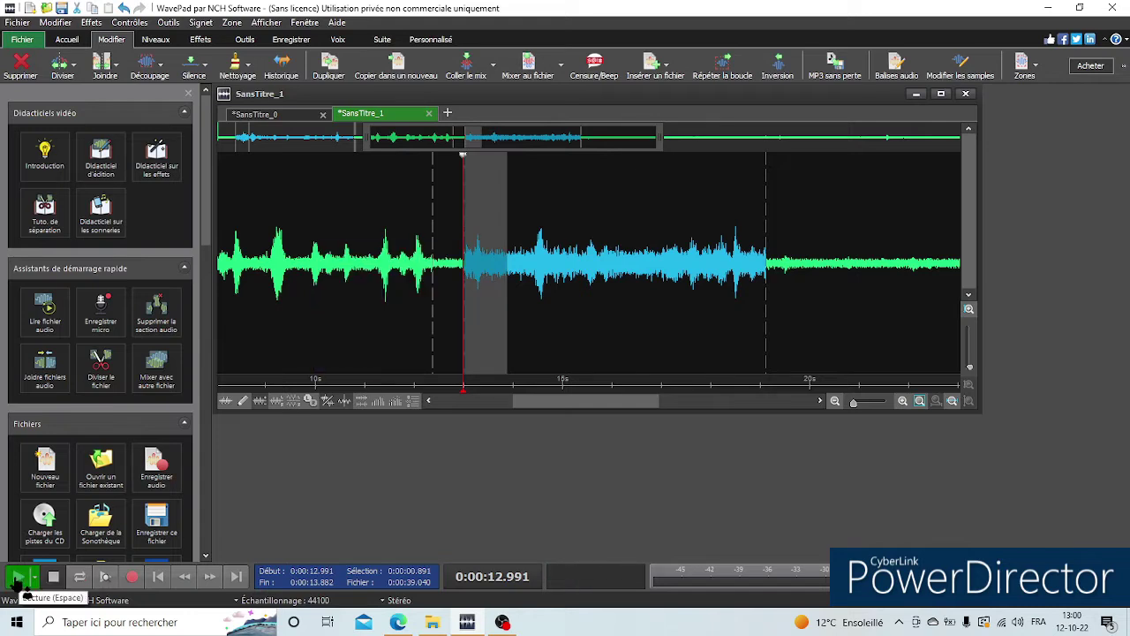
pyautogui.click(17, 578)
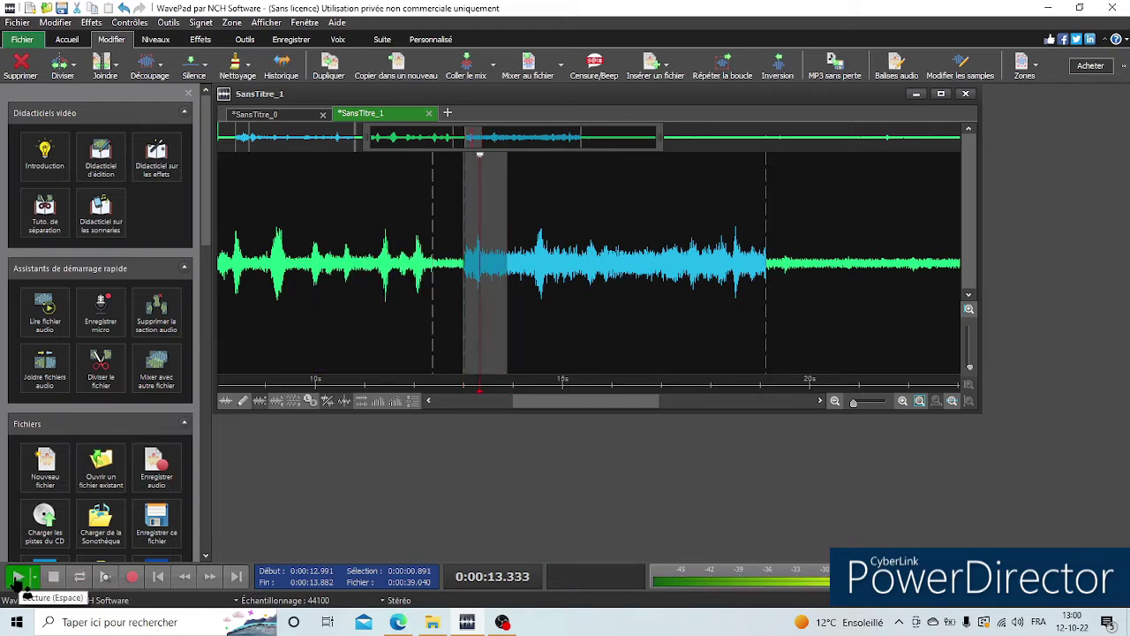
pyautogui.click(17, 579)
pyautogui.click(17, 578)
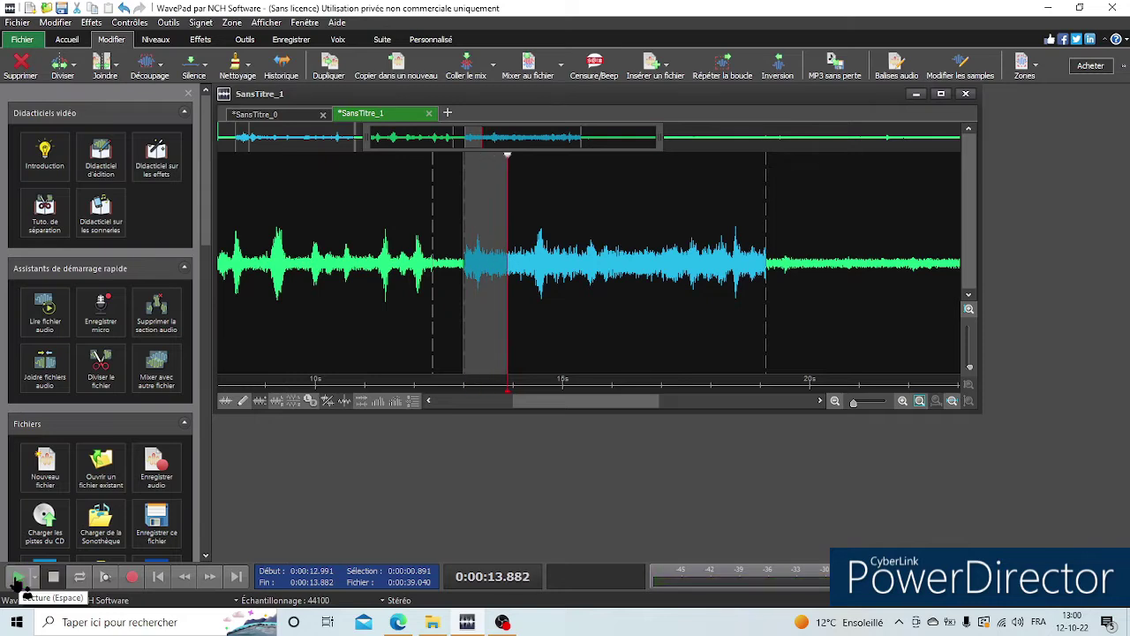
pyautogui.click(17, 578)
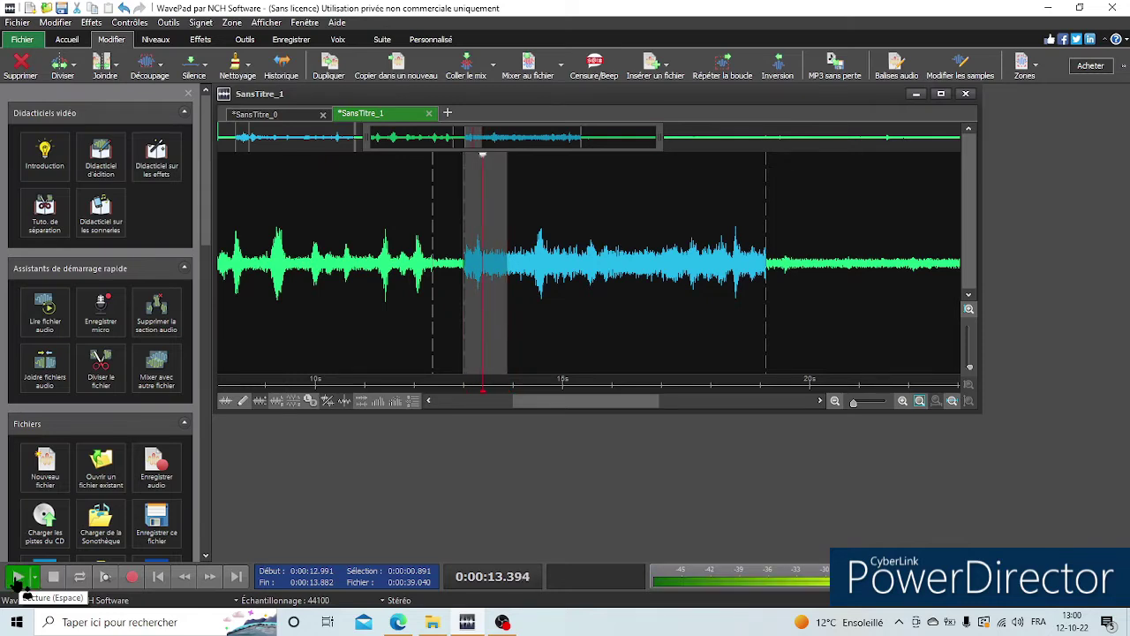
pyautogui.click(17, 579)
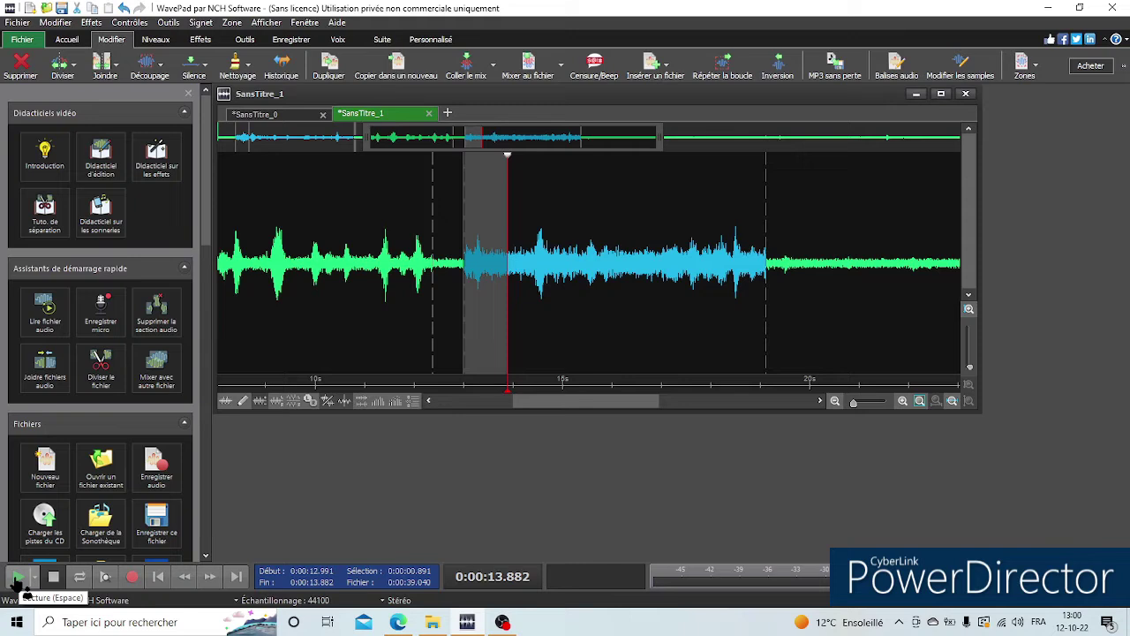
pyautogui.click(17, 578)
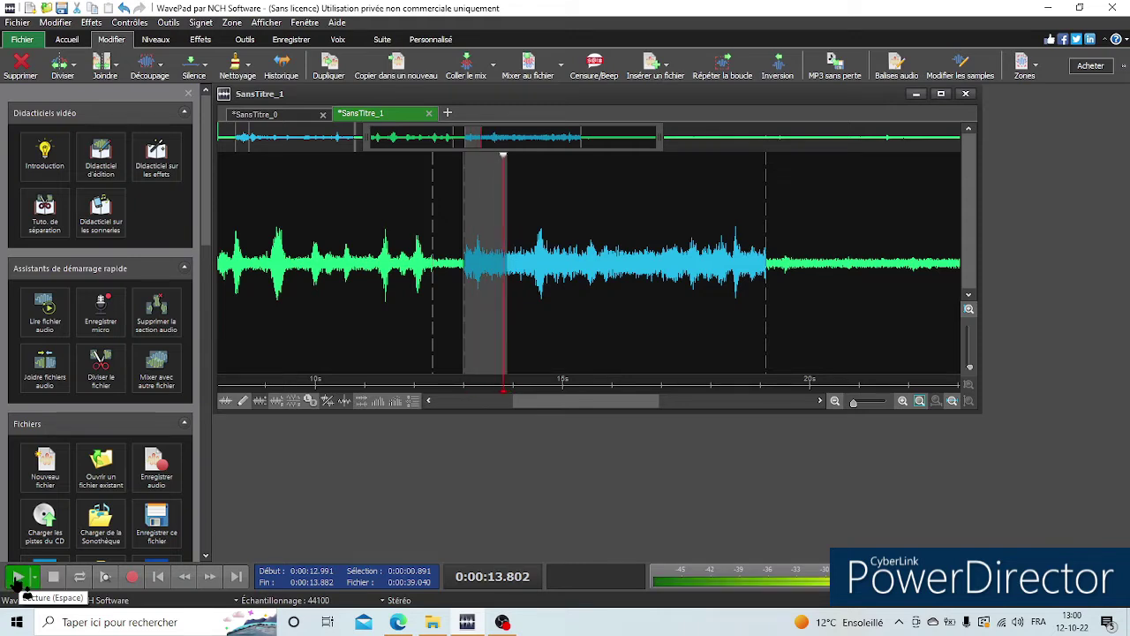
pyautogui.click(17, 578)
# - Select a slightly longer opening part from about 12.96 s to 14.12 s and replay it several times
pyautogui.moveTo(519, 335); pyautogui.dragTo(463, 334)
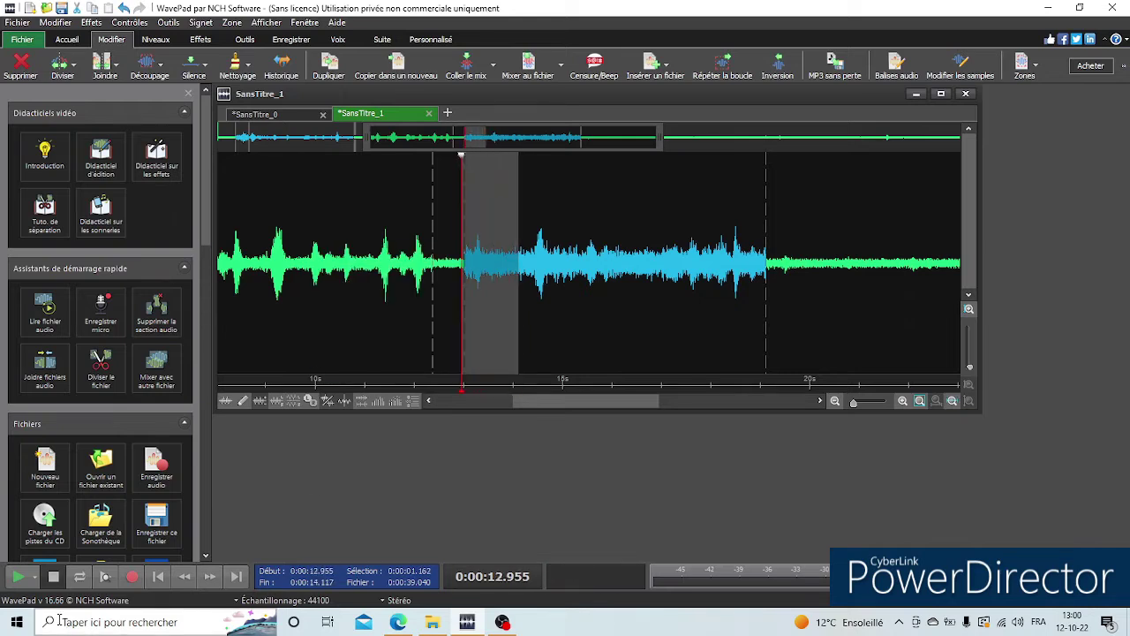
pyautogui.click(19, 580)
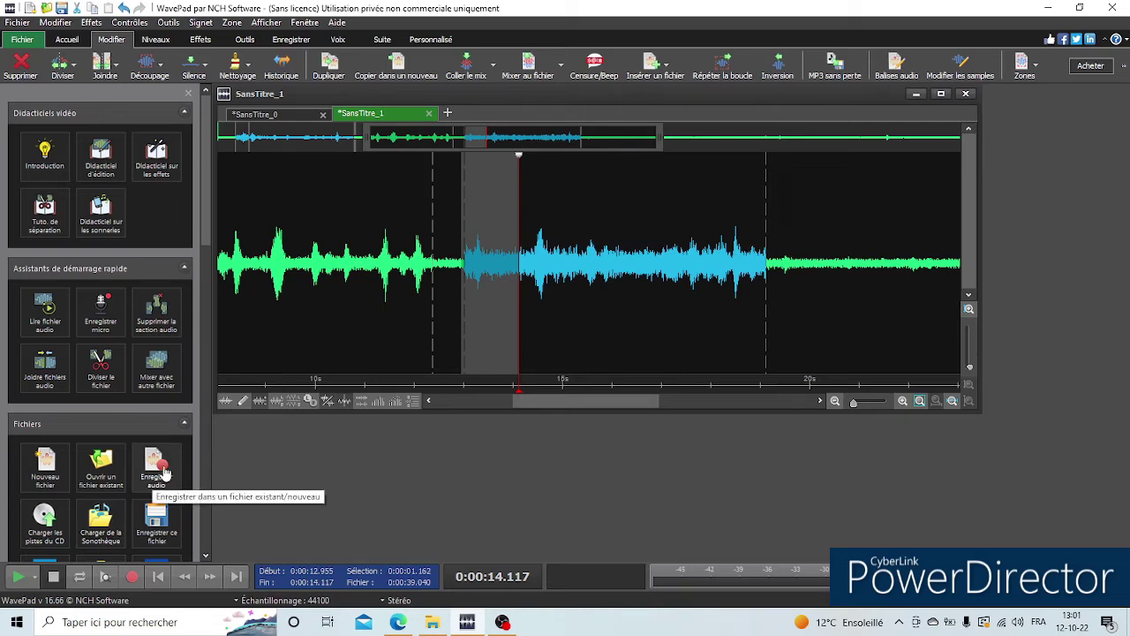
pyautogui.click(15, 576)
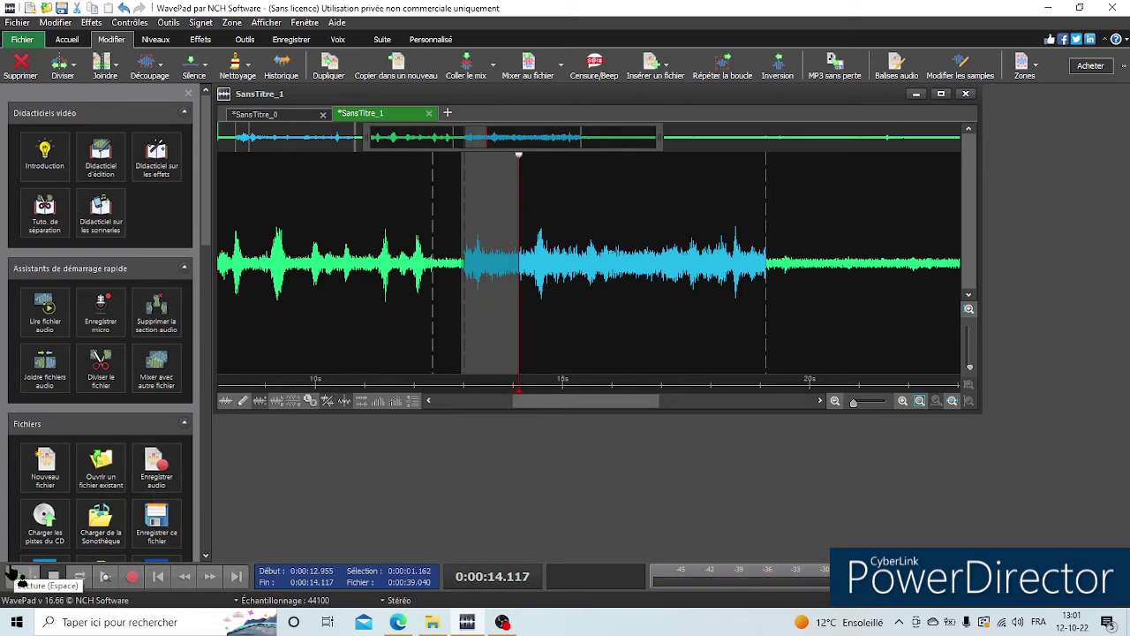
pyautogui.click(15, 577)
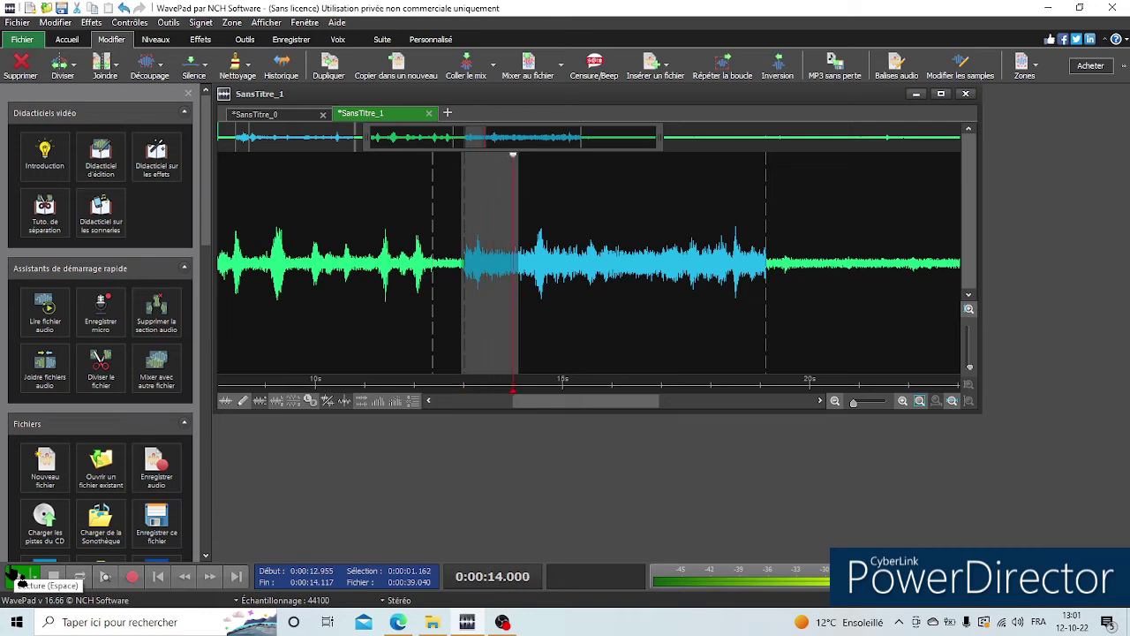
pyautogui.click(15, 577)
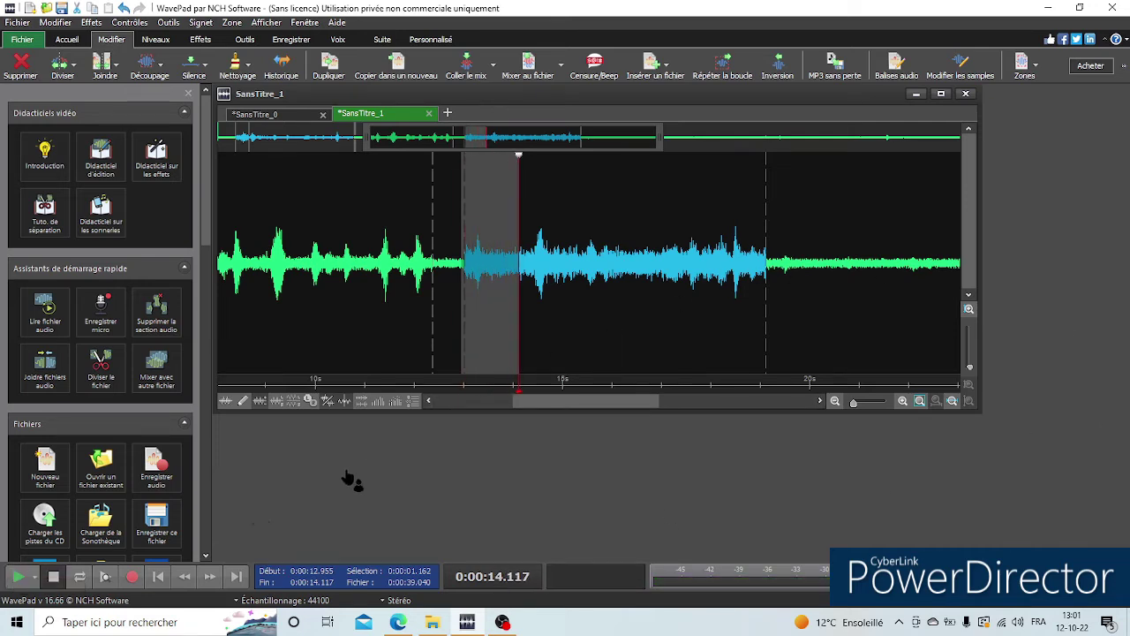
pyautogui.click(17, 576)
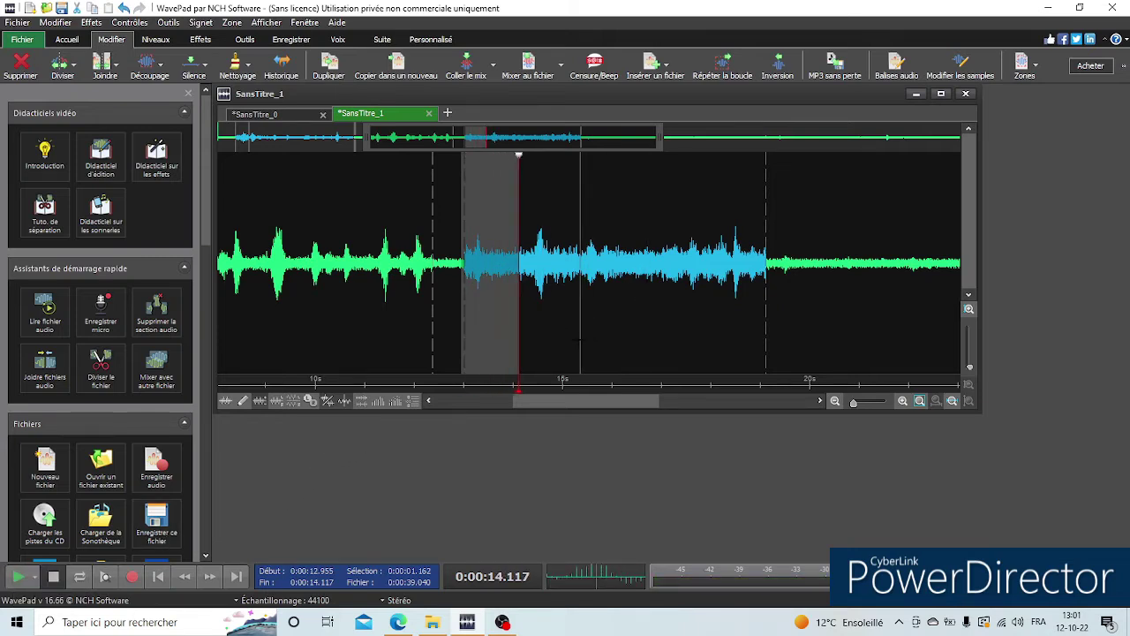
# - Select the middle of the cleaned passage from about 15.16 s to 16.40 s and play it several times
pyautogui.click(571, 347)
pyautogui.moveTo(571, 347); pyautogui.dragTo(632, 345)
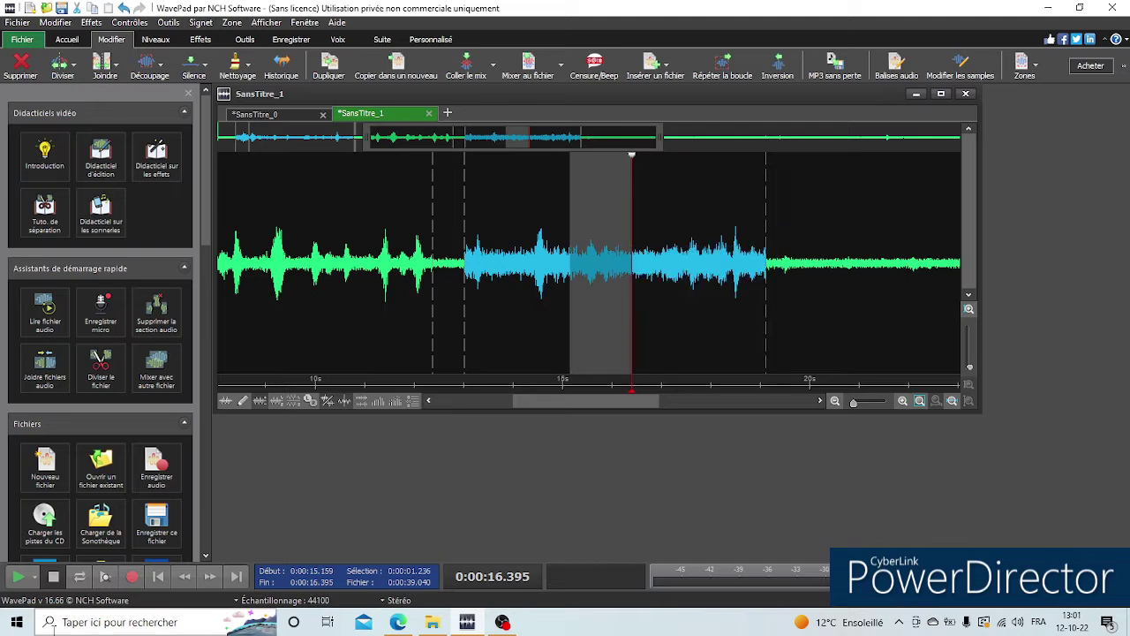
pyautogui.click(18, 579)
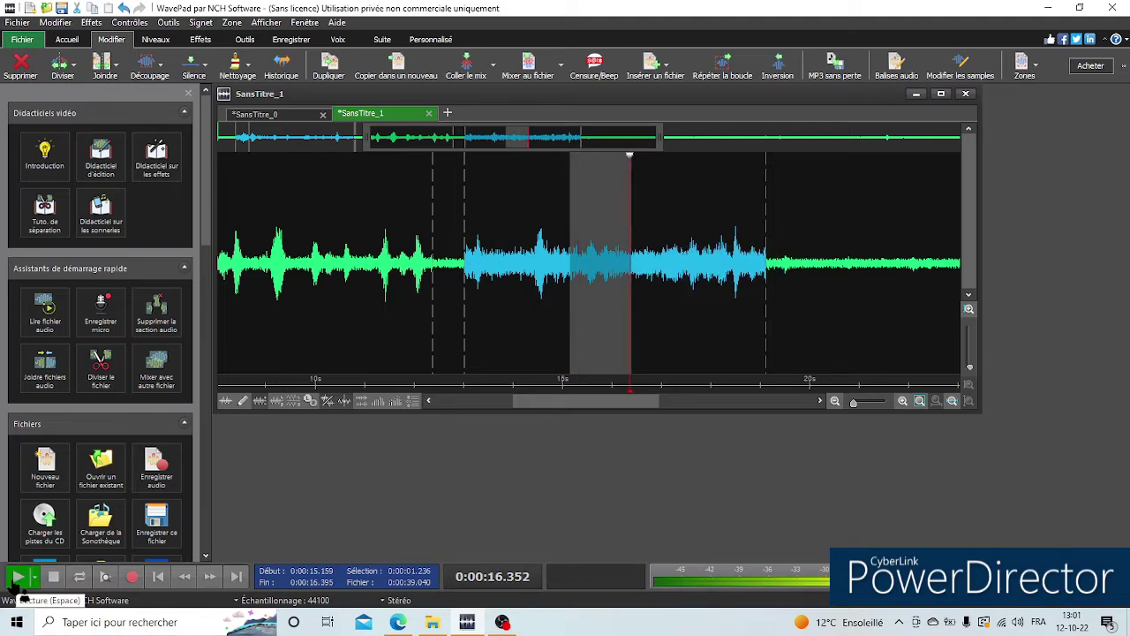
pyautogui.click(17, 579)
pyautogui.click(17, 579)
pyautogui.click(18, 579)
pyautogui.click(17, 579)
# - Select the wider middle section from about 14.98 s to 17.58 s and listen to it repeatedly
pyautogui.moveTo(563, 339); pyautogui.dragTo(695, 346)
pyautogui.rightClick(695, 345)
pyautogui.press('Escape')
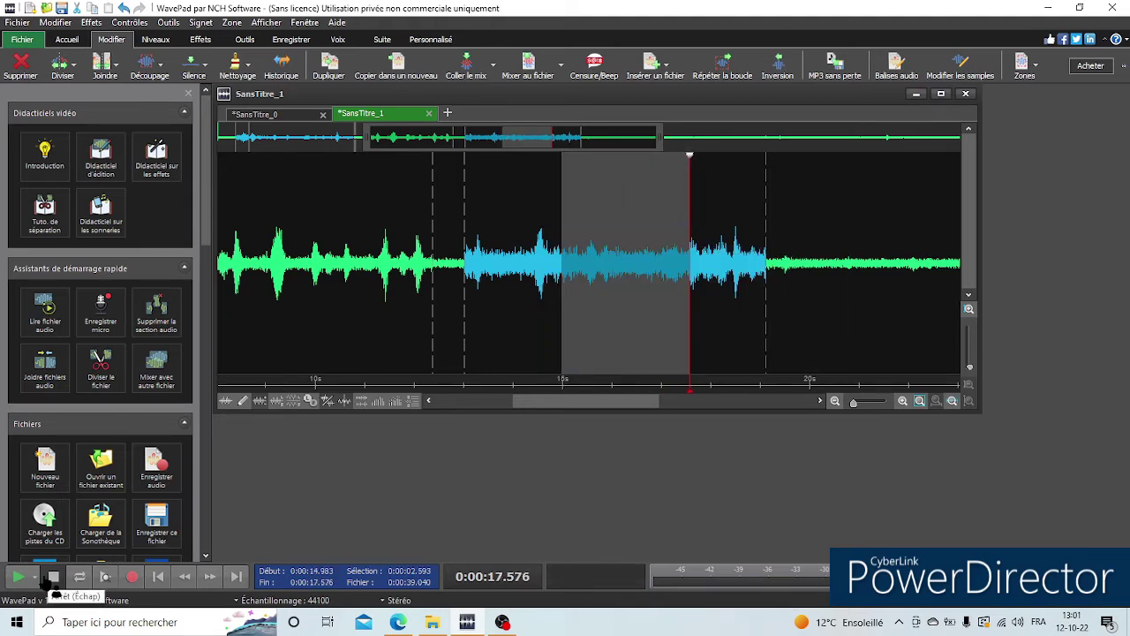
pyautogui.click(17, 578)
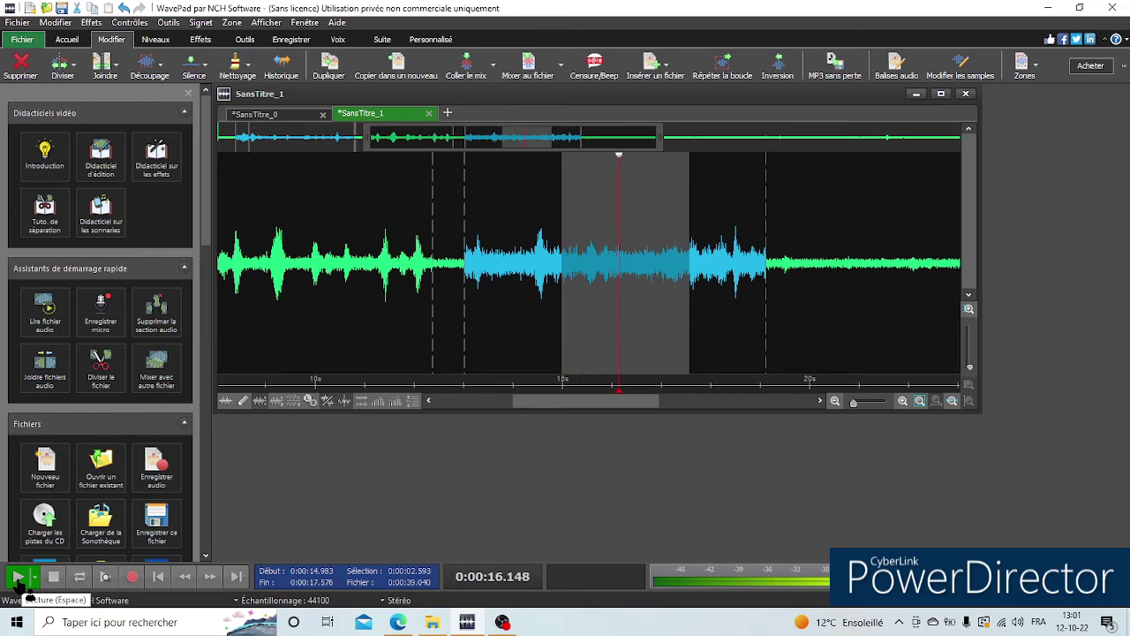
pyautogui.click(23, 592)
pyautogui.click(24, 593)
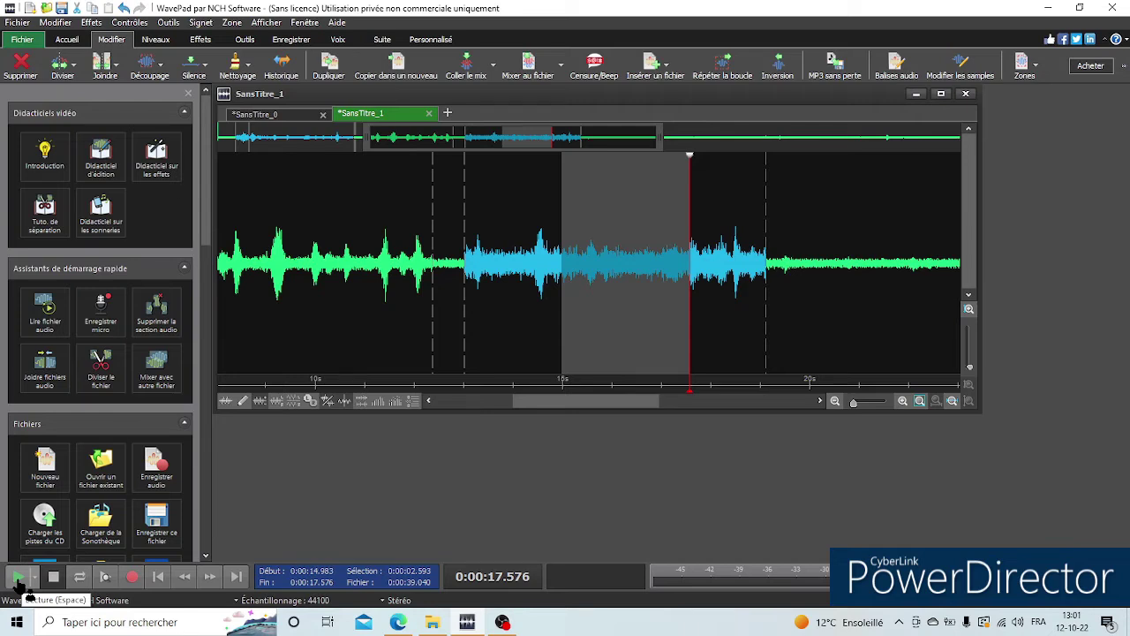
pyautogui.click(21, 582)
pyautogui.click(21, 583)
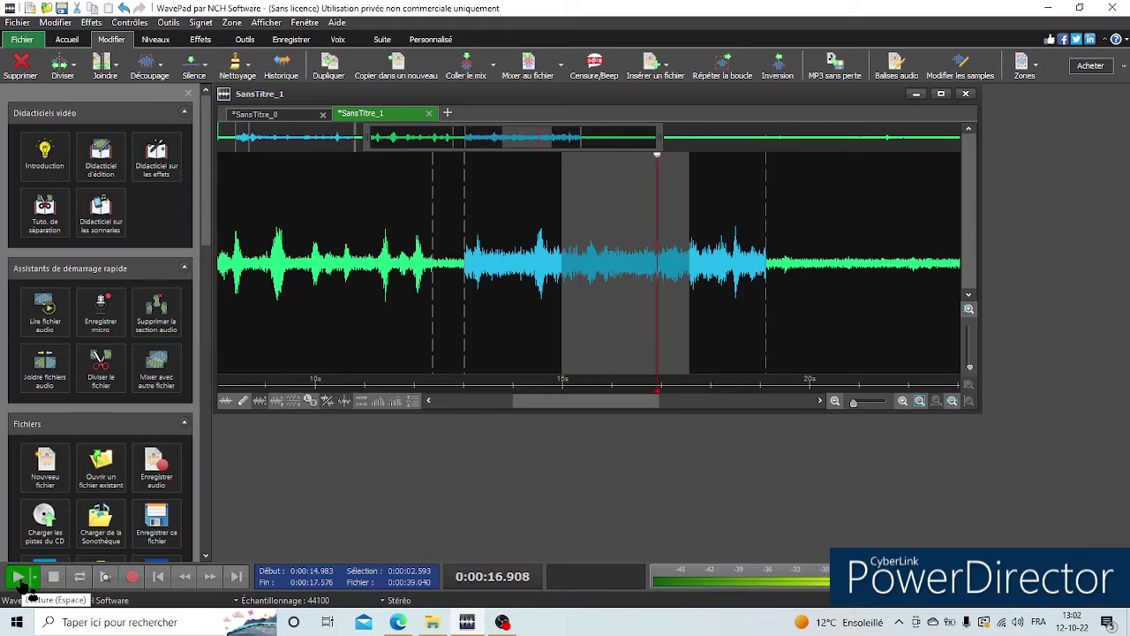
pyautogui.click(26, 591)
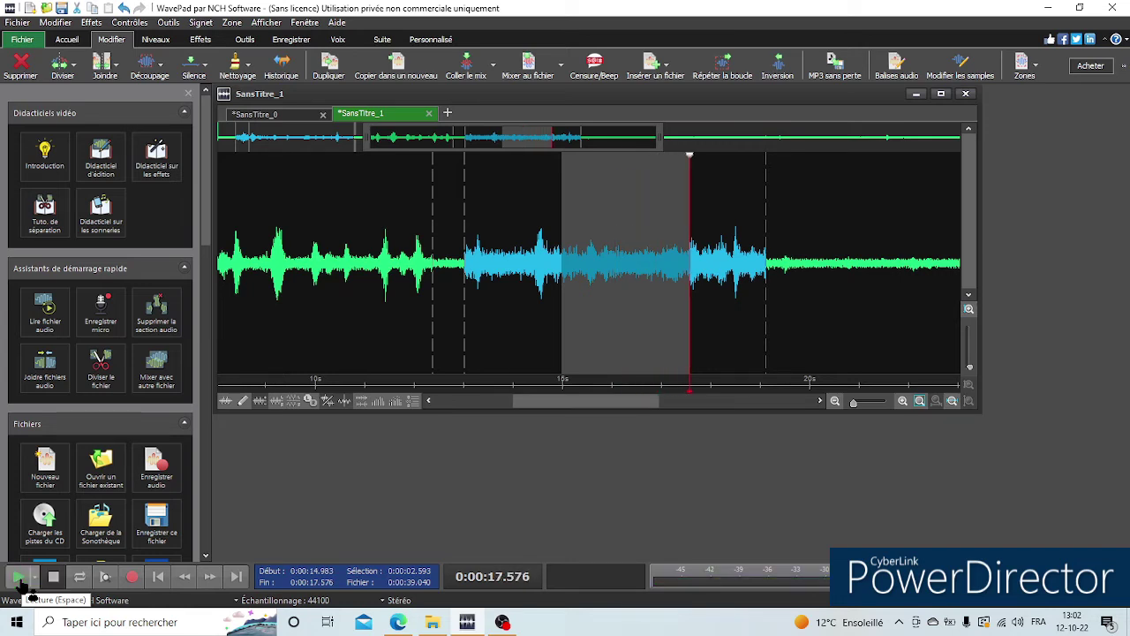
pyautogui.click(26, 590)
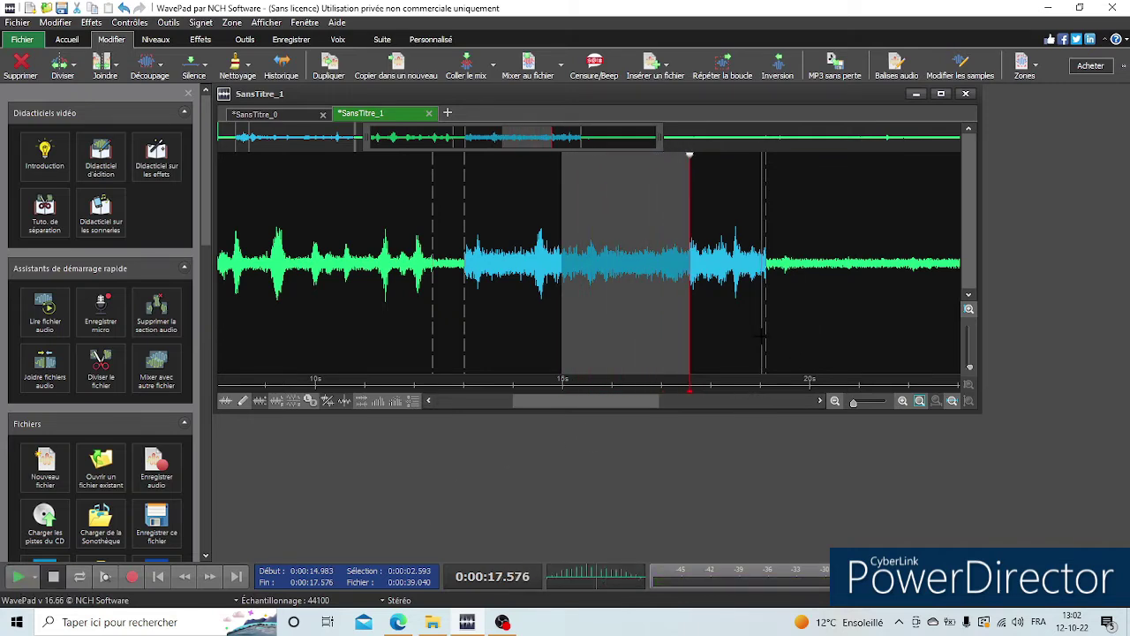
# - Select the end of the cleaned passage from about 17.38 s to 19.28 s and play it
pyautogui.moveTo(775, 340); pyautogui.dragTo(678, 348)
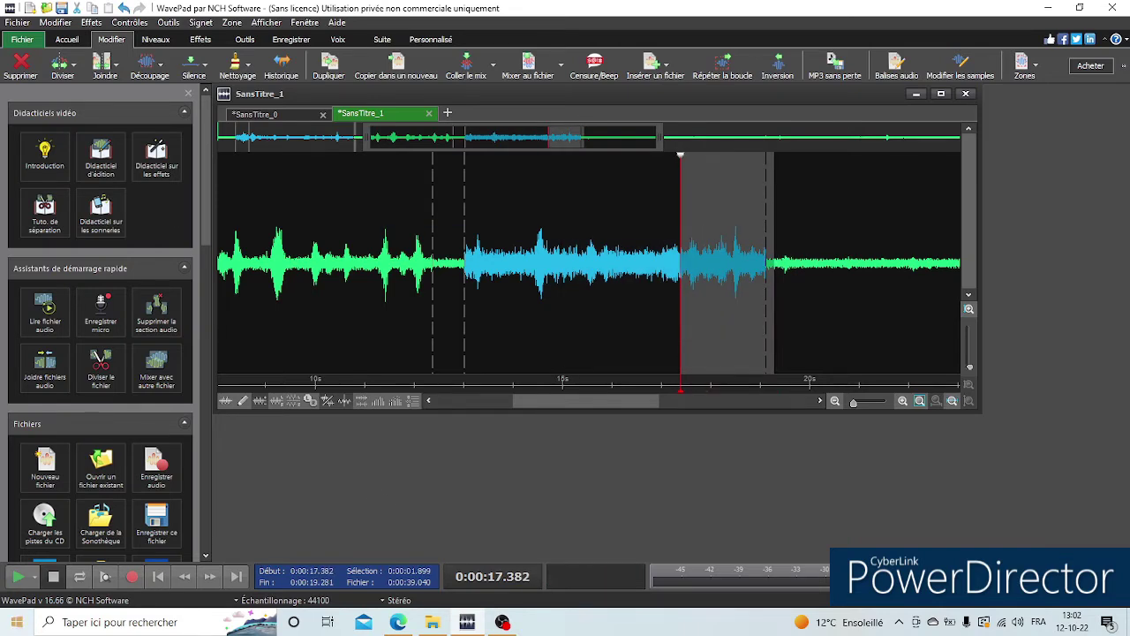
pyautogui.click(15, 576)
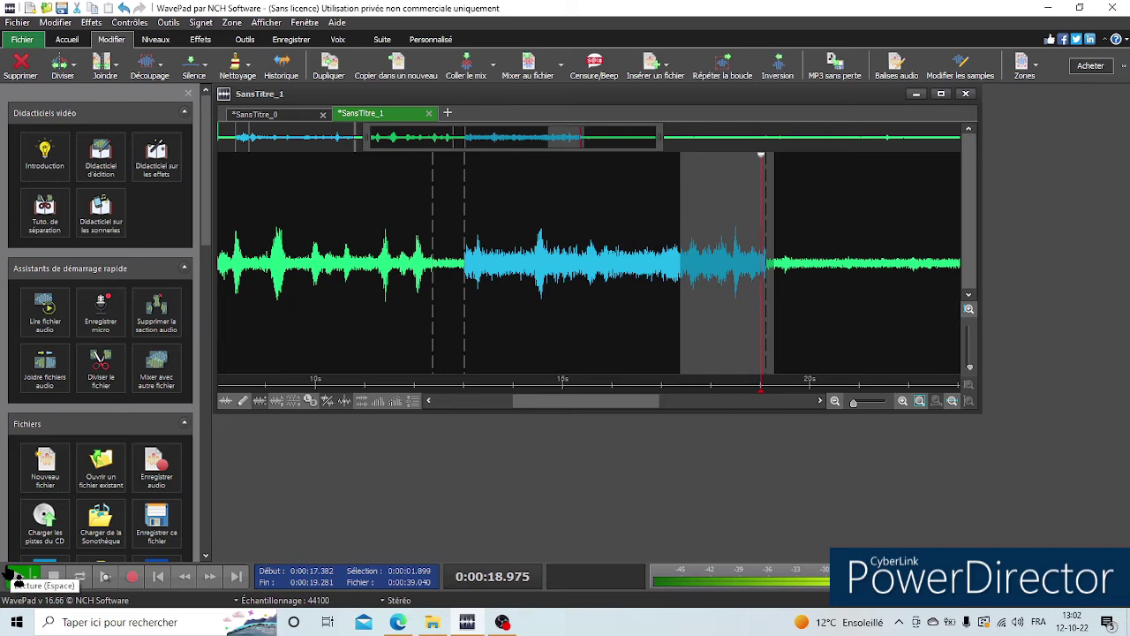
# - Replay the selected end of the cleaned passage, from about 17.38 s to 19.28 s, many times and listen closely
pyautogui.click(15, 576)
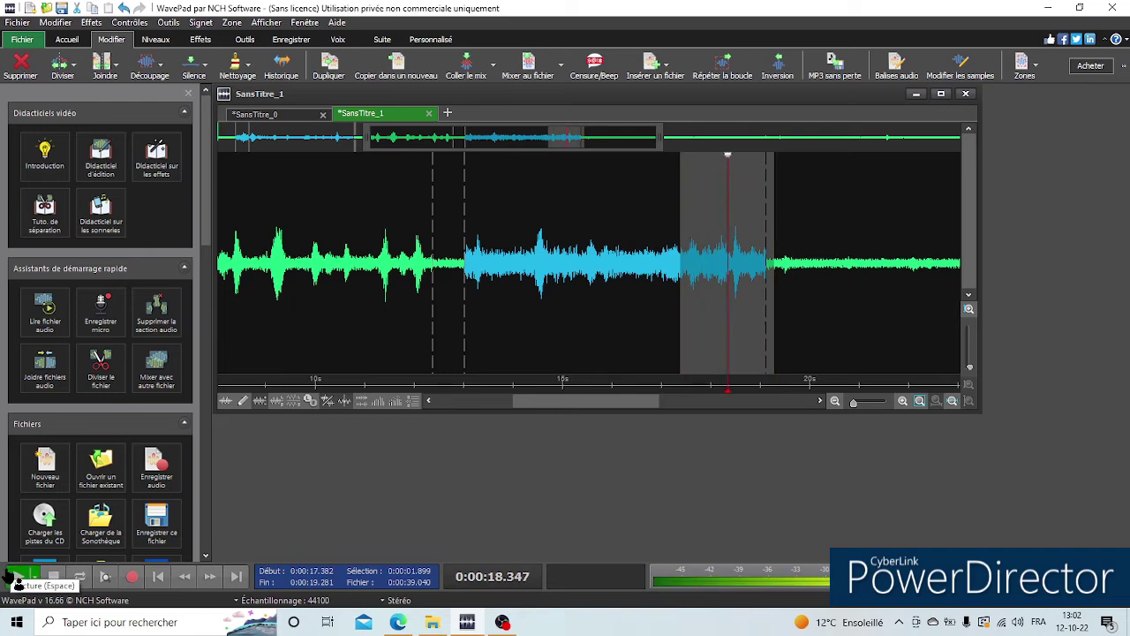
pyautogui.click(16, 576)
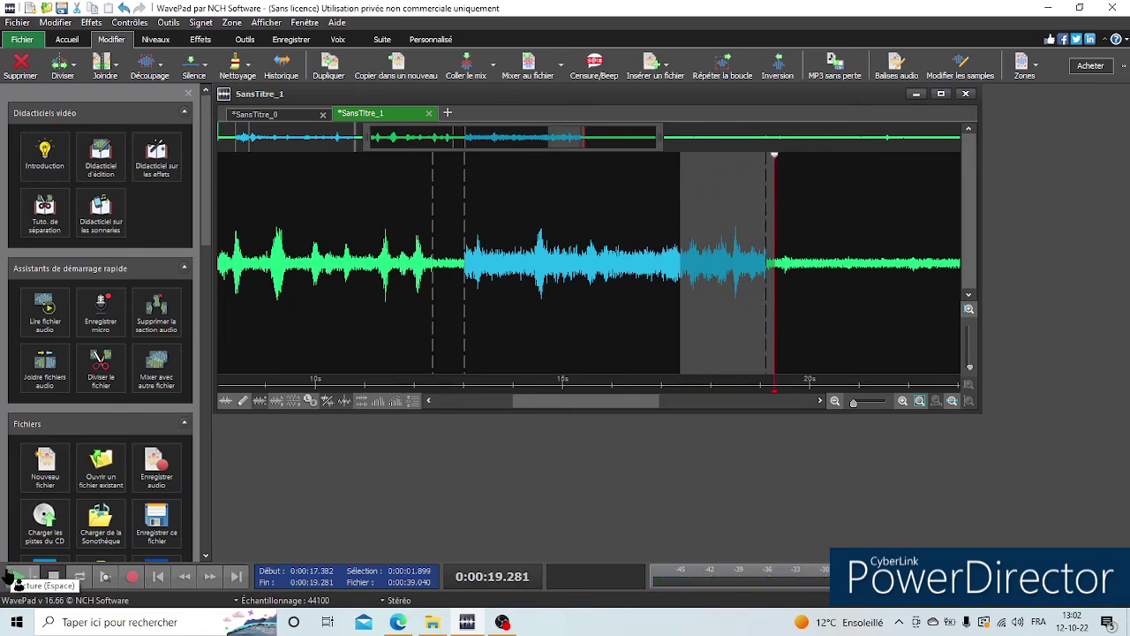
pyautogui.click(16, 576)
pyautogui.click(17, 578)
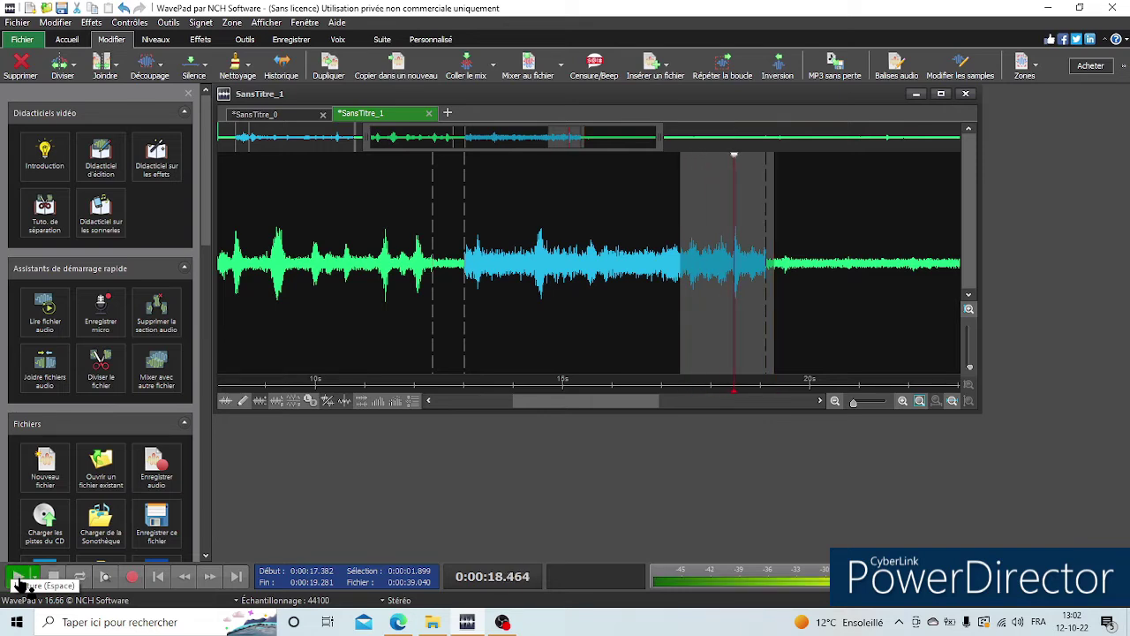
pyautogui.click(20, 578)
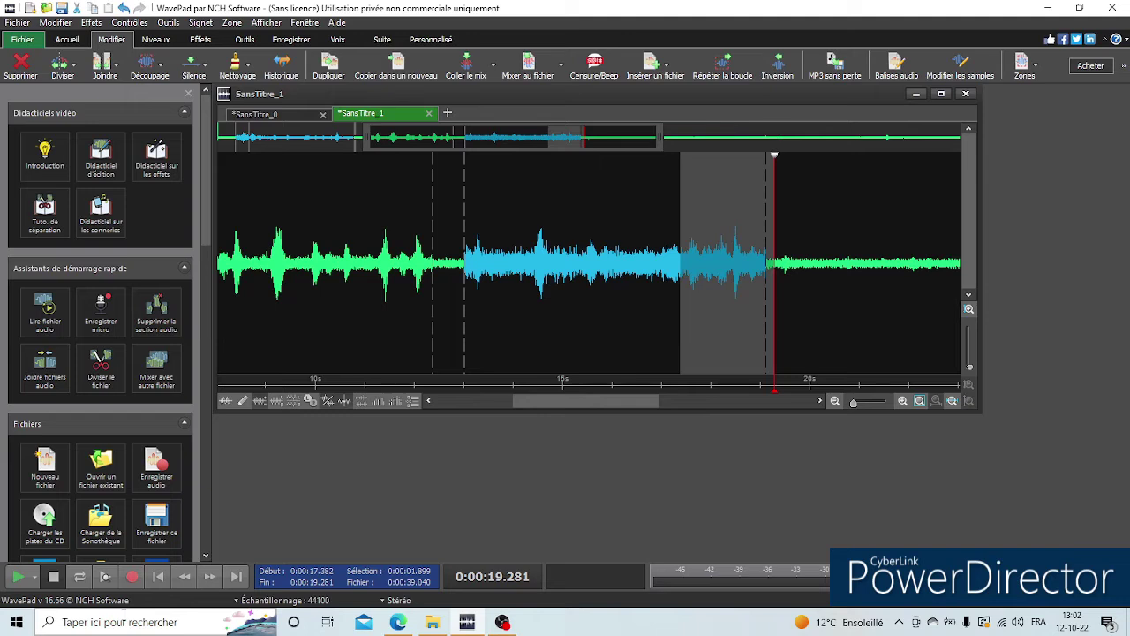
pyautogui.click(19, 580)
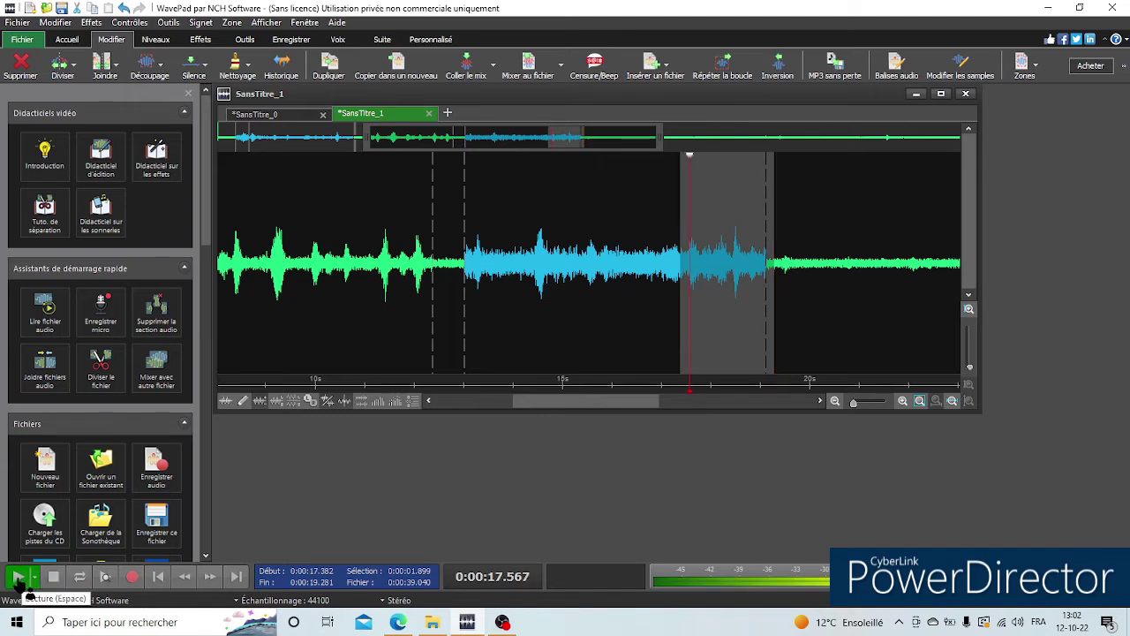
pyautogui.click(19, 580)
pyautogui.click(19, 581)
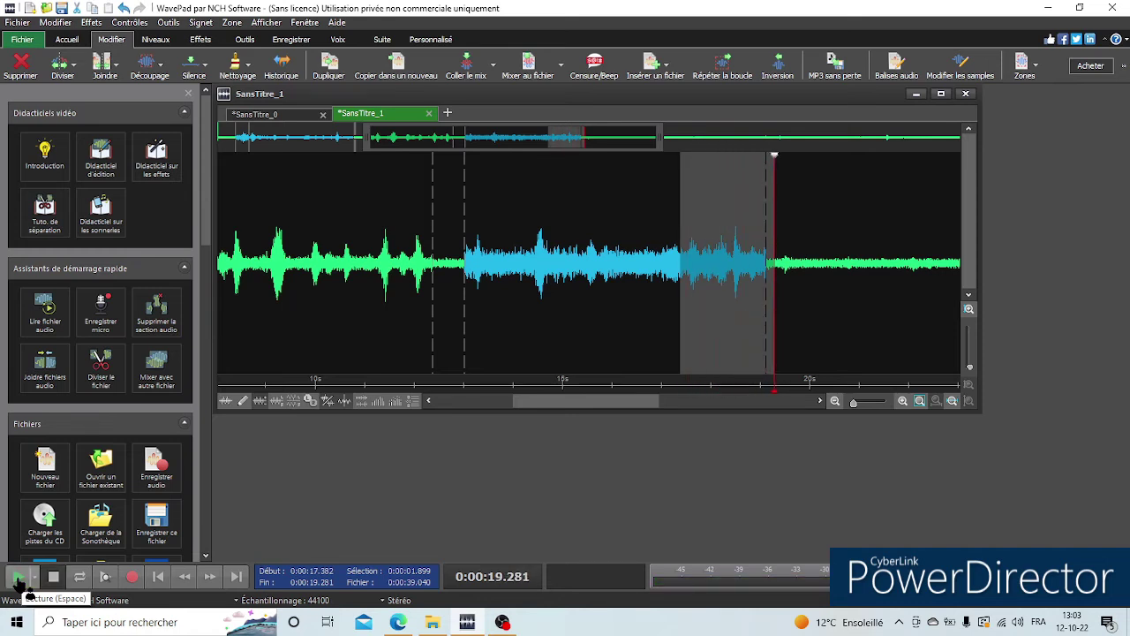
pyautogui.click(20, 581)
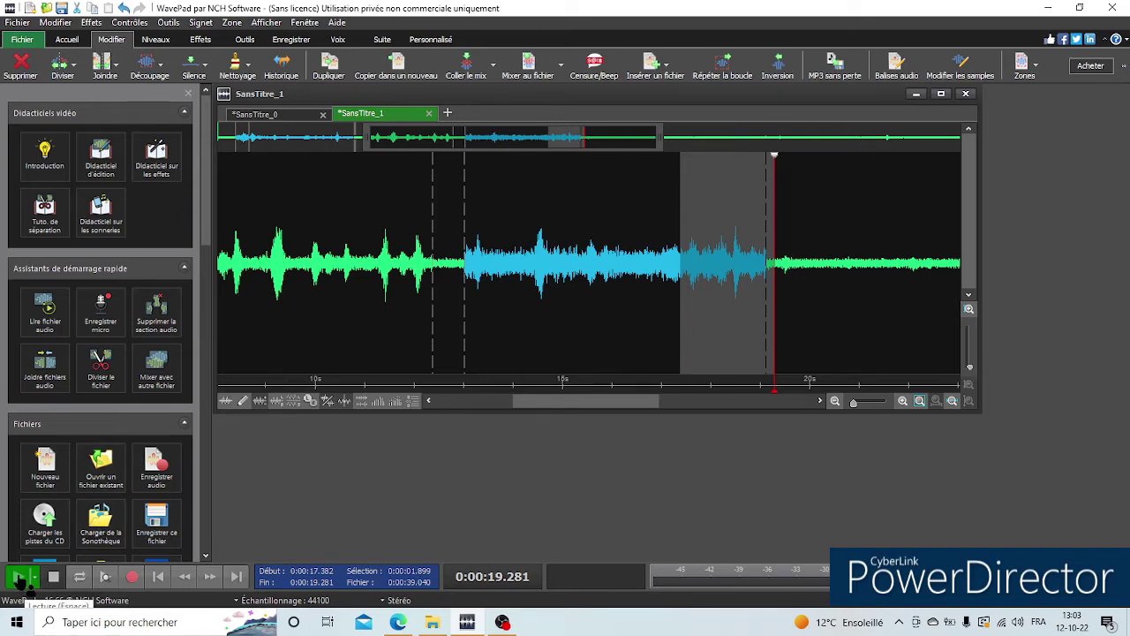
pyautogui.click(19, 578)
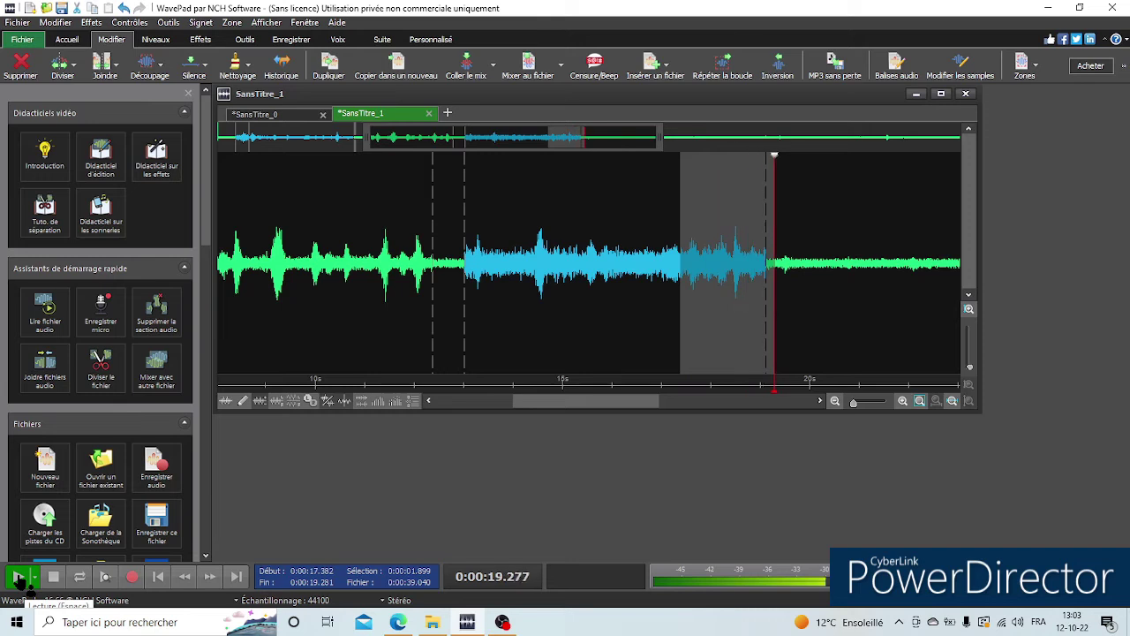
pyautogui.click(20, 578)
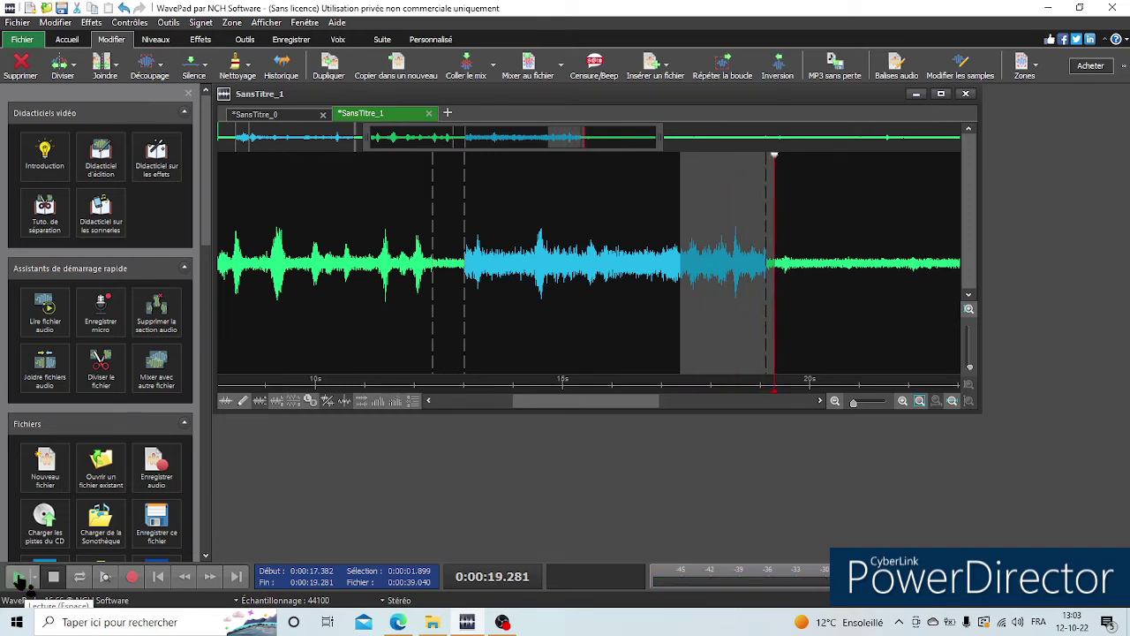
pyautogui.click(20, 578)
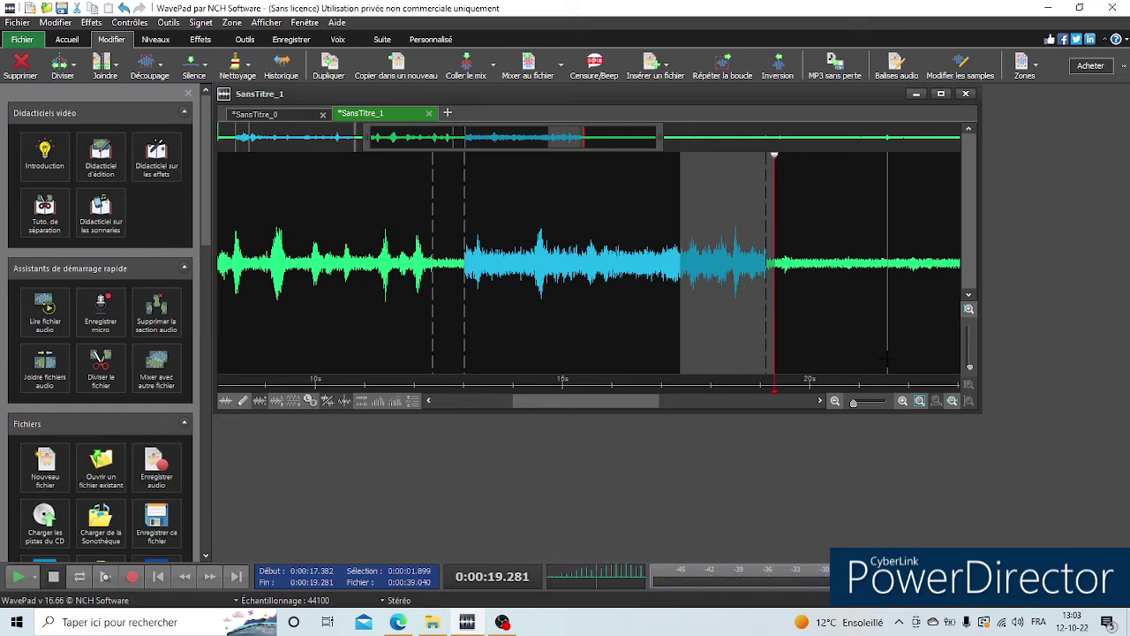
# - Select the faint section following the cleaned passage, from about 19.06 s to 23.99 s, and play it
pyautogui.click(887, 264)
pyautogui.moveTo(763, 346); pyautogui.dragTo(779, 326)
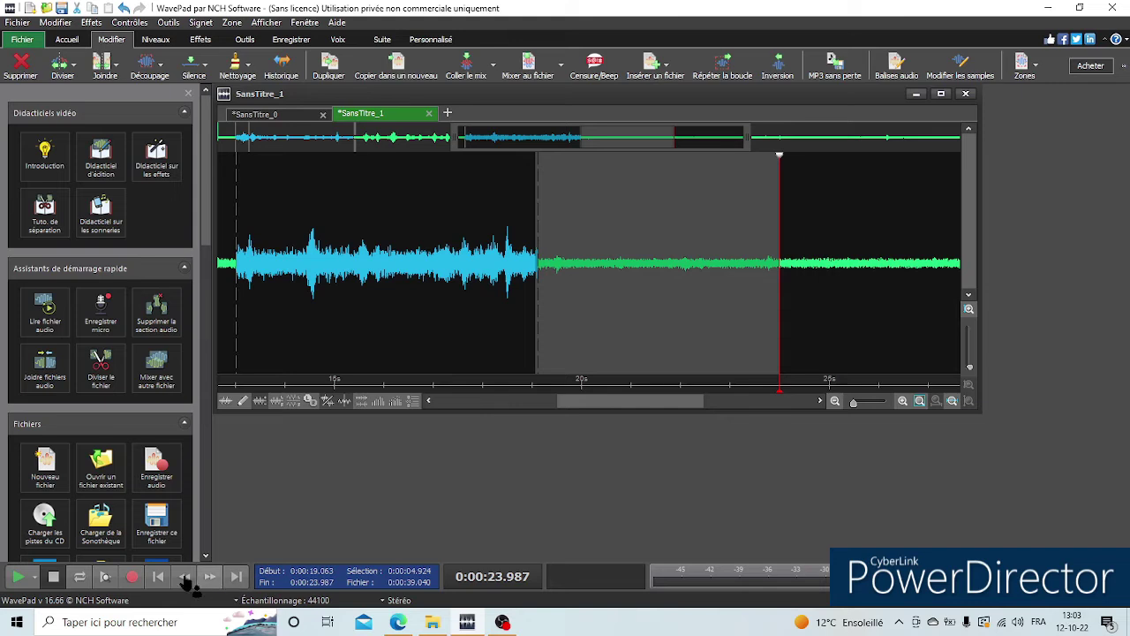
pyautogui.click(18, 579)
# - Normalize the selected section to a 100% peak level with the simple peak method and play the result
pyautogui.click(91, 22)
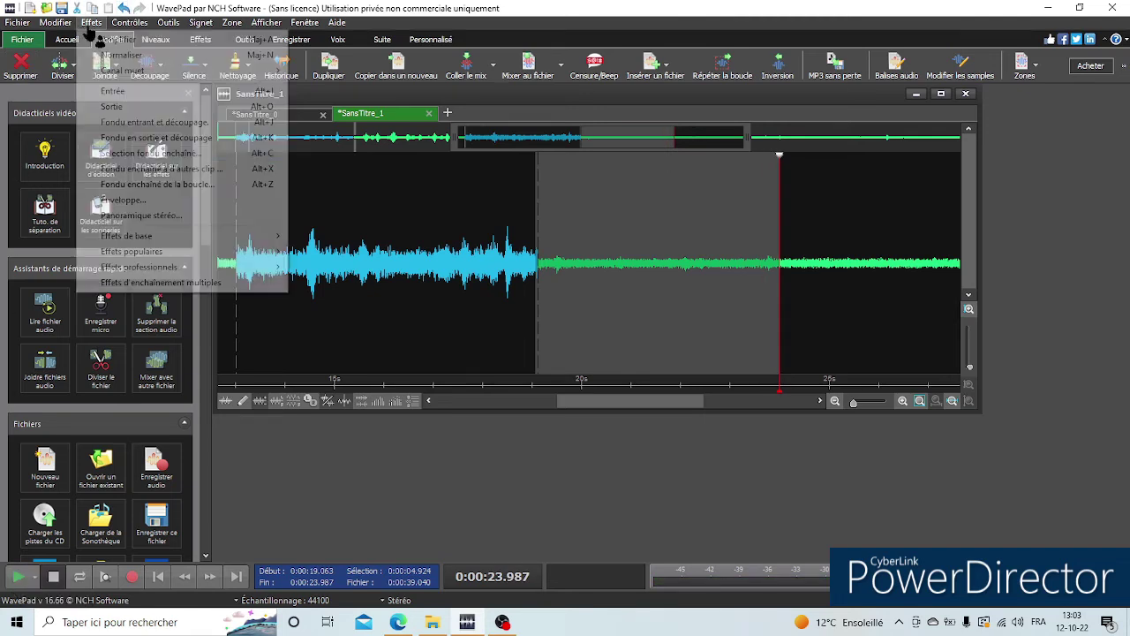
pyautogui.click(138, 62)
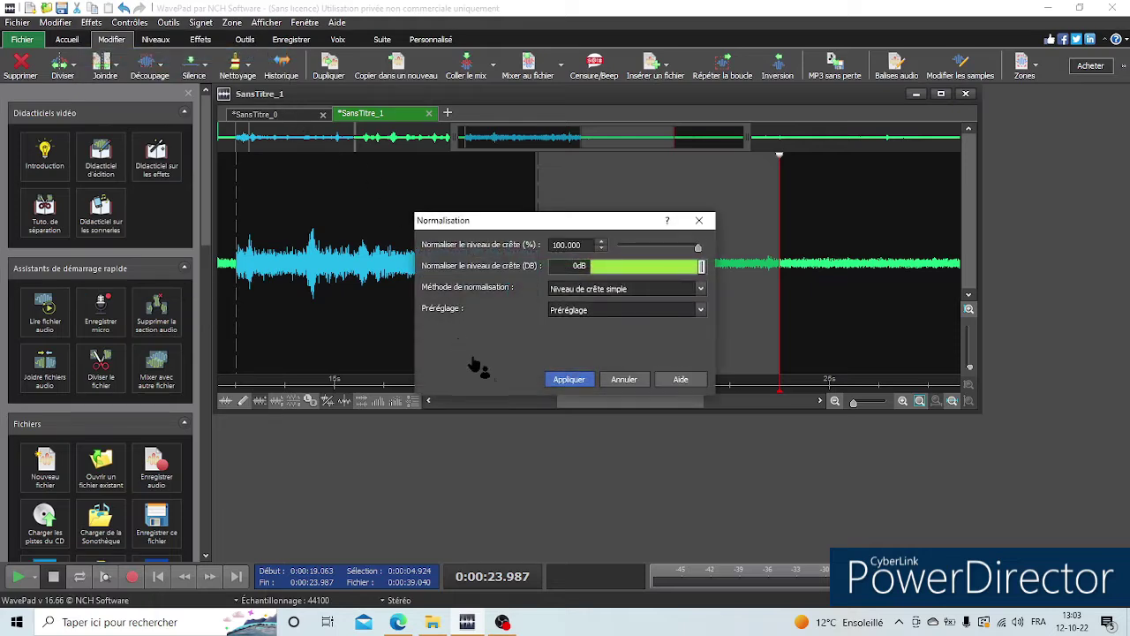
pyautogui.click(572, 381)
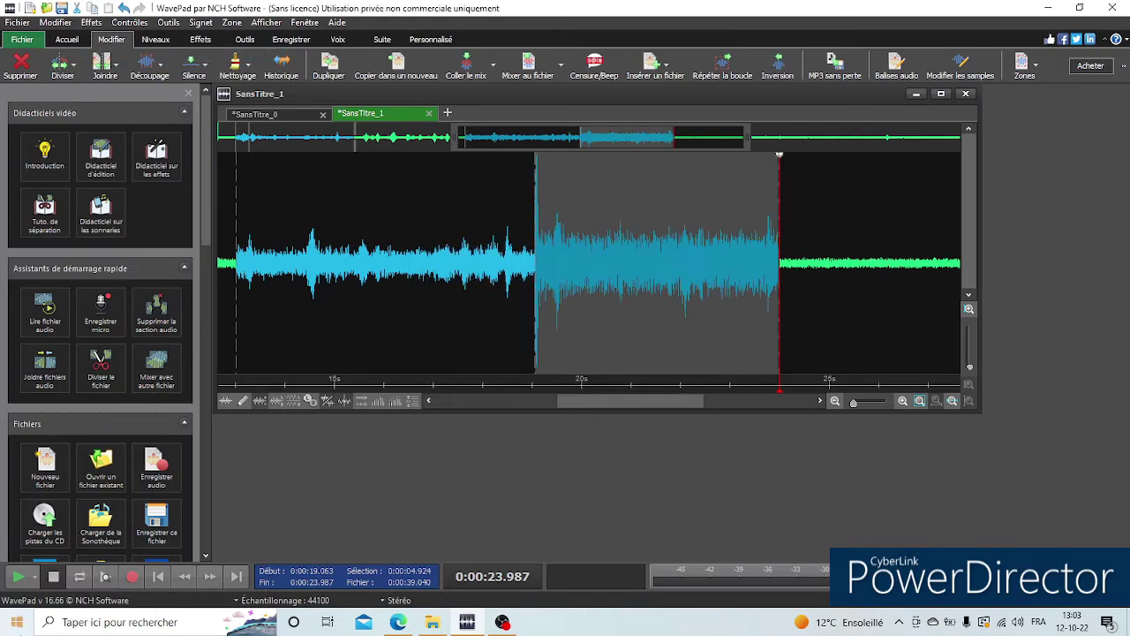
pyautogui.click(17, 577)
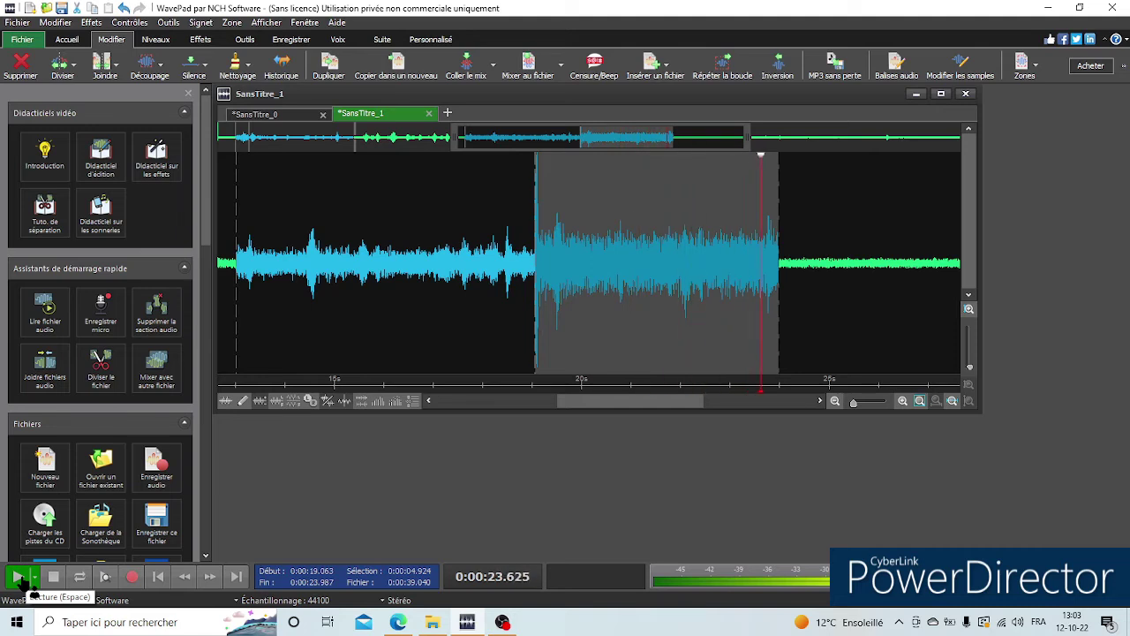
# - Run the noise removal wizard on the normalized section and play the cleaned result
pyautogui.click(92, 23)
pyautogui.moveTo(212, 268)
pyautogui.moveTo(374, 275)
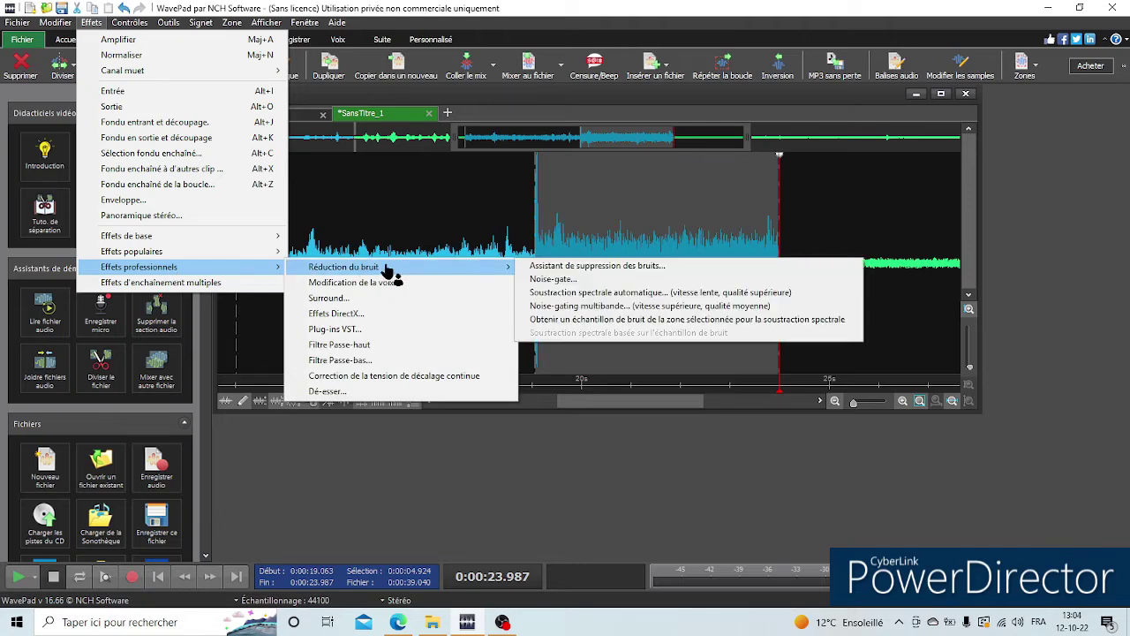
pyautogui.click(651, 271)
pyautogui.click(656, 448)
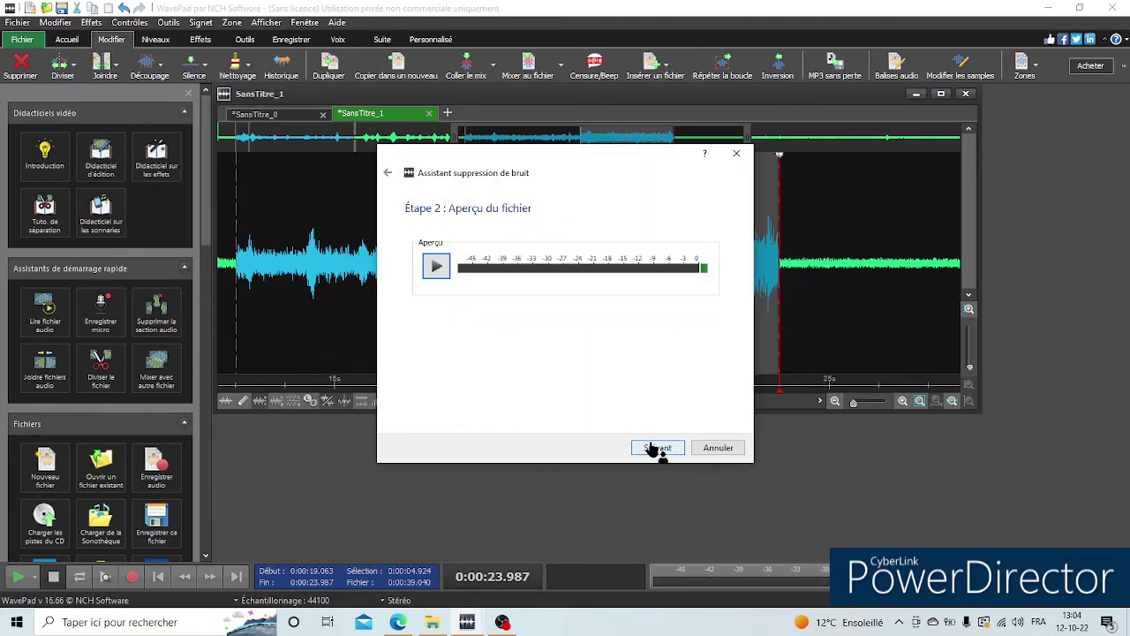
pyautogui.click(657, 448)
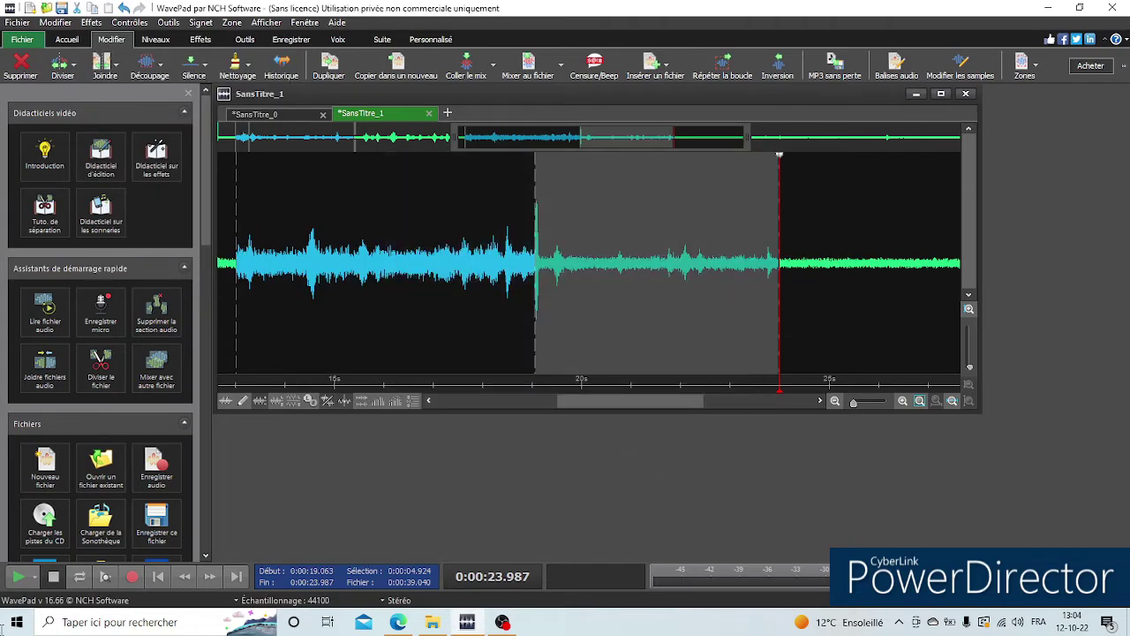
pyautogui.click(15, 576)
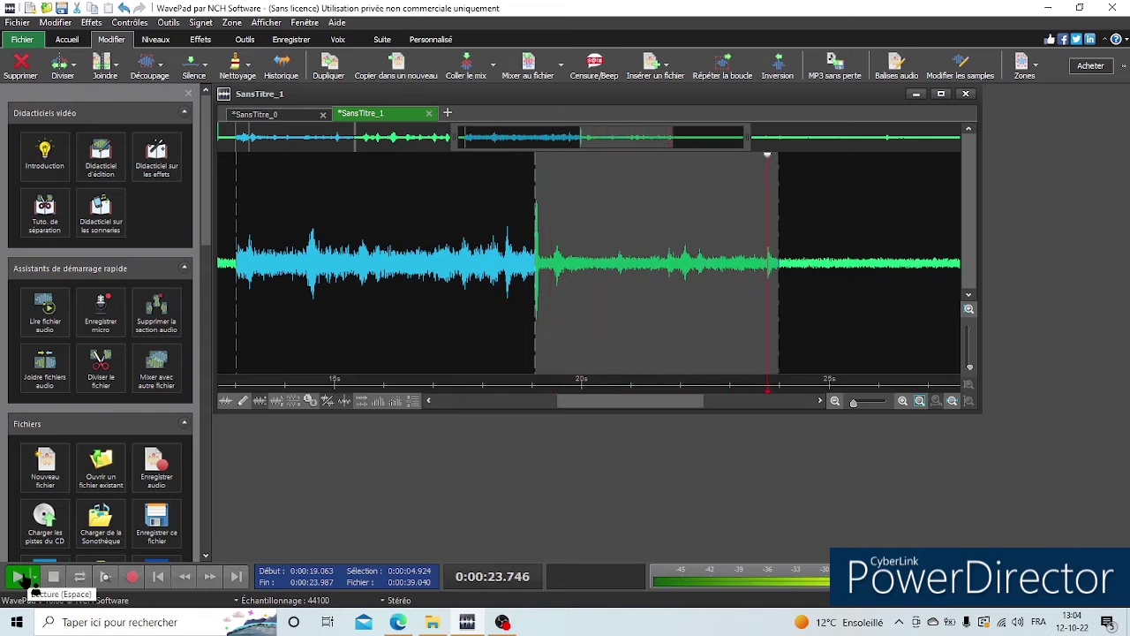
# - Select the later part of the cleaned section from about 20.53 s to 24.14 s and play it repeatedly
pyautogui.moveTo(607, 338); pyautogui.dragTo(787, 328)
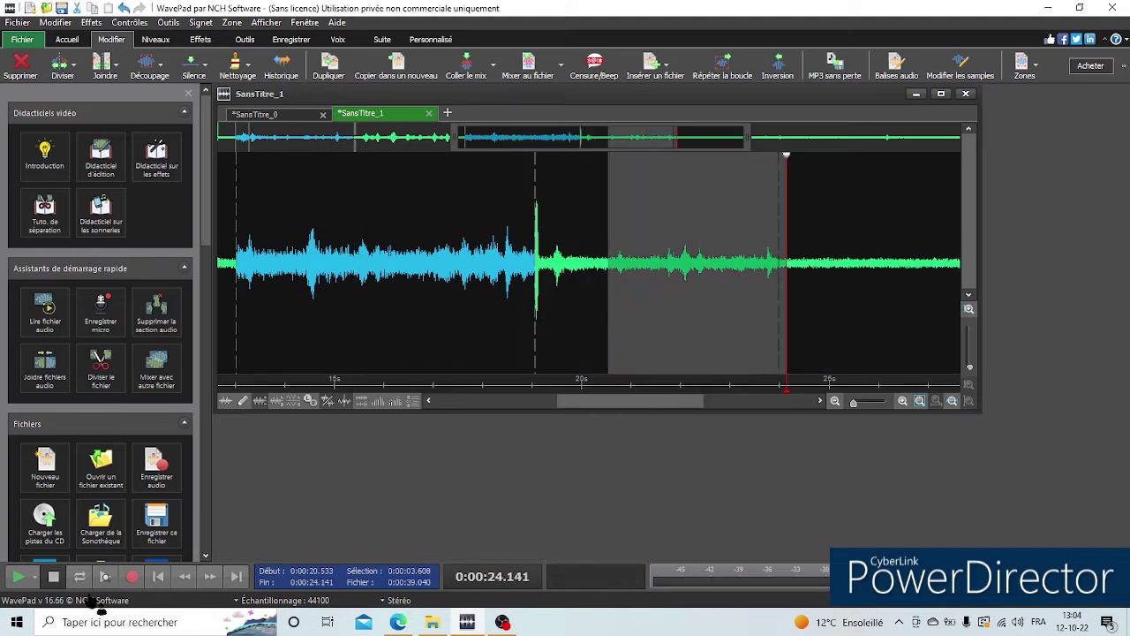
pyautogui.click(17, 577)
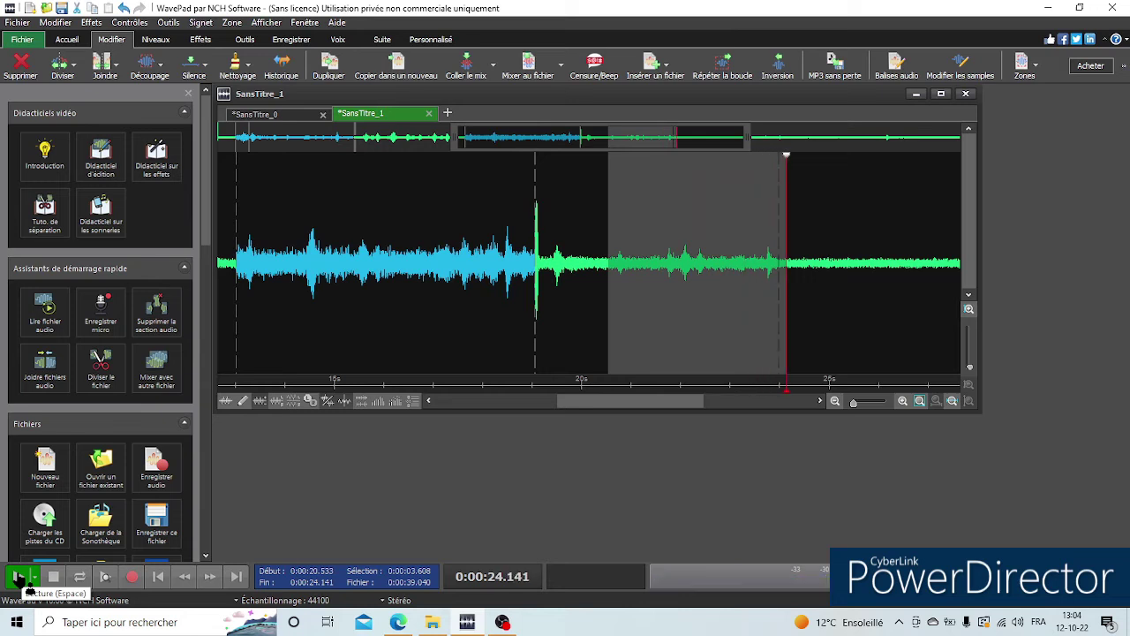
pyautogui.click(18, 576)
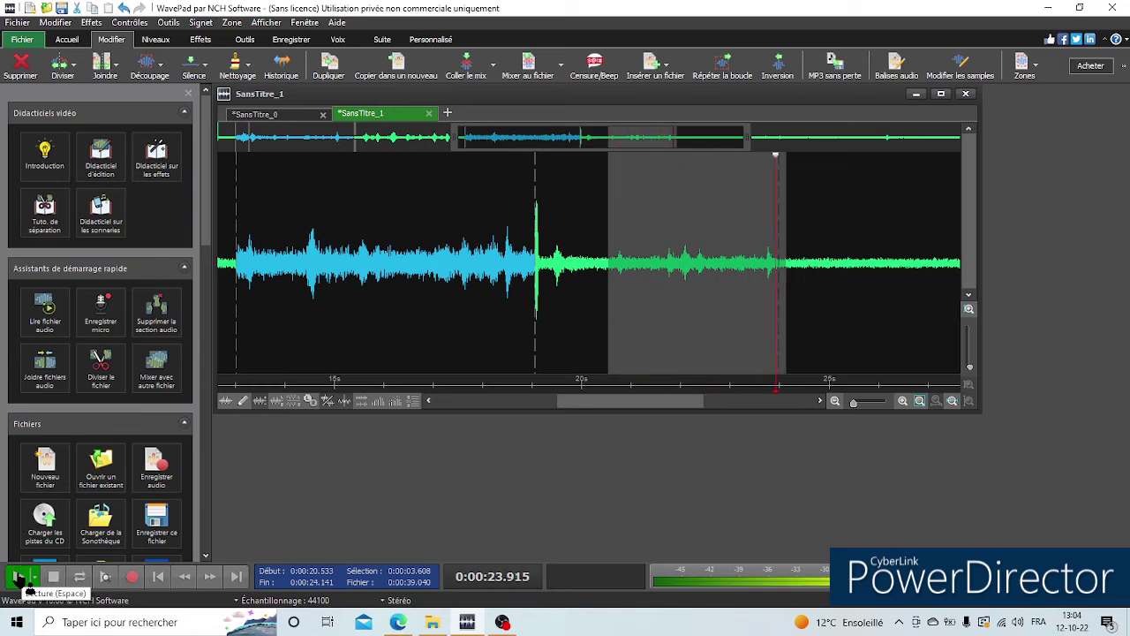
pyautogui.click(19, 578)
pyautogui.click(19, 578)
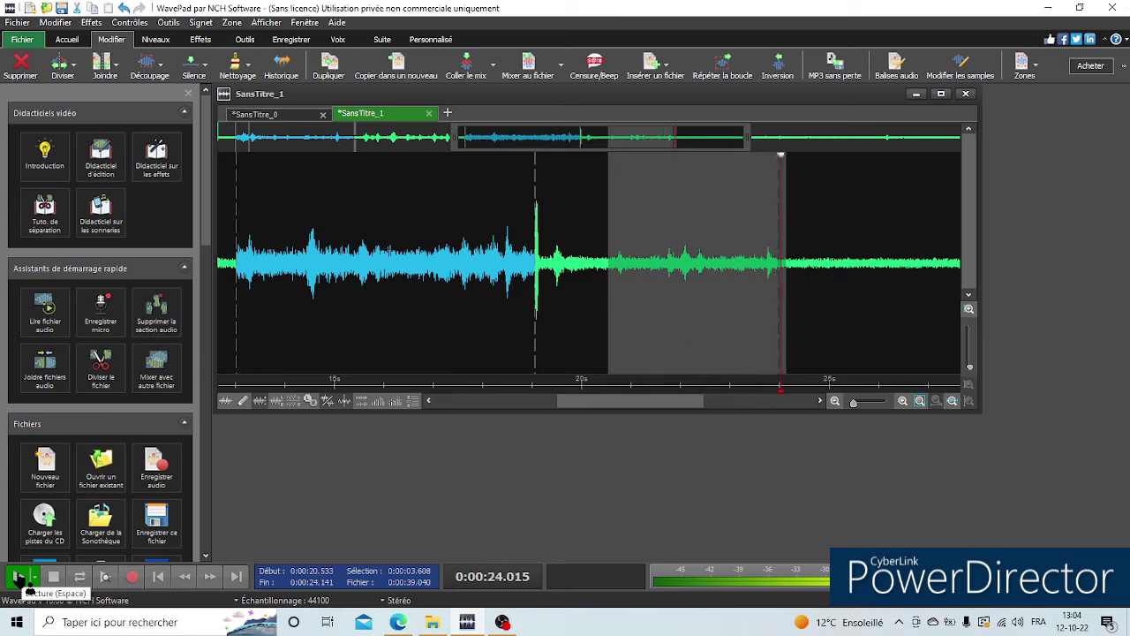
pyautogui.click(19, 578)
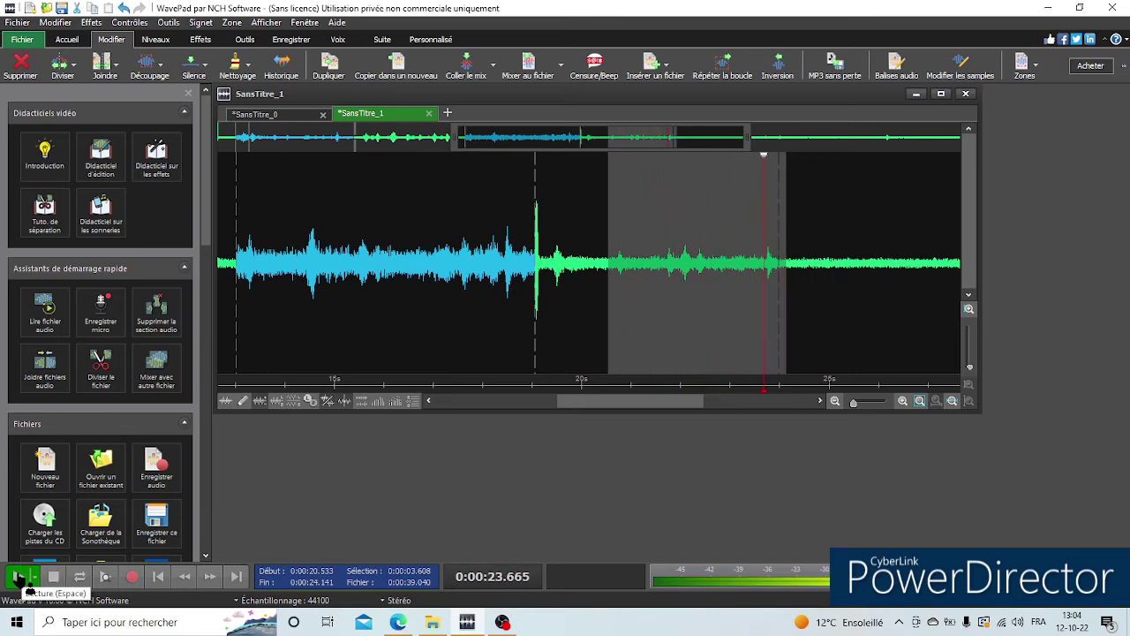
# - Select the faint stretch from about 24.18 s to 28.29 s, dismiss the cloud upload dialog and play the selection
pyautogui.moveTo(795, 331); pyautogui.dragTo(557, 322)
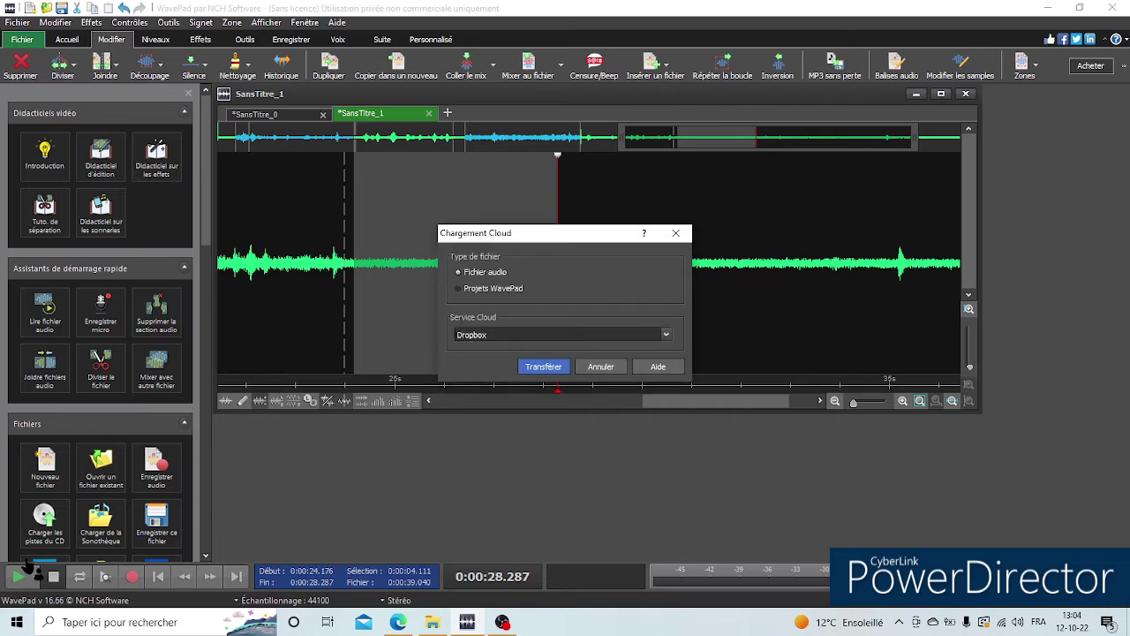
pyautogui.click(675, 236)
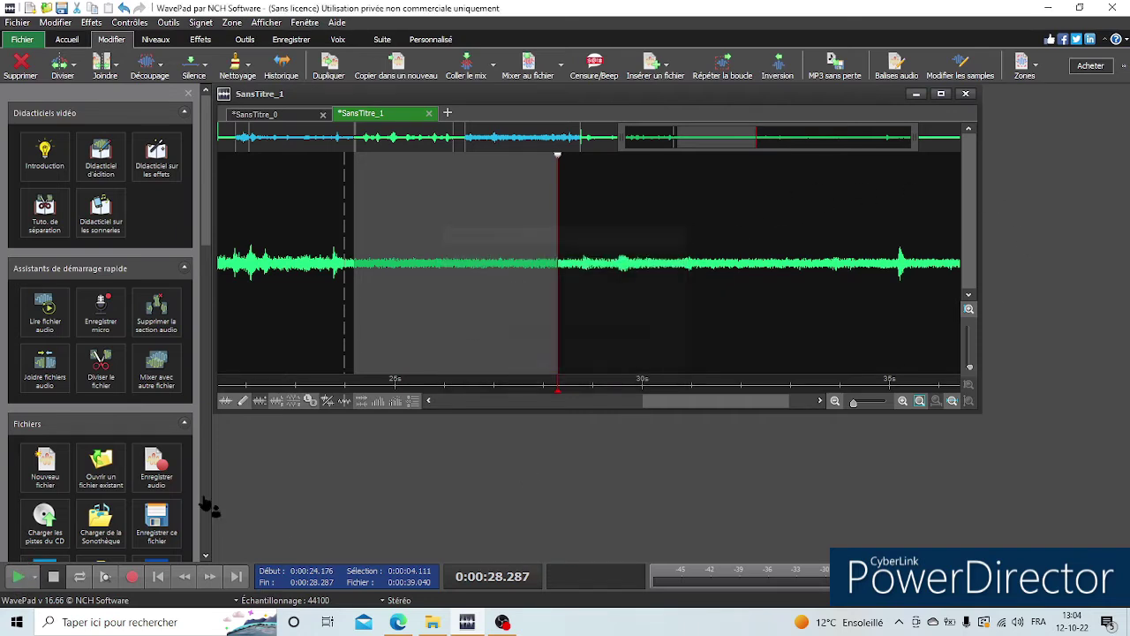
pyautogui.click(17, 577)
# - Audition the faint section from about 24.33 s to 32.62 s and normalize it to a 100% peak level
pyautogui.moveTo(362, 340); pyautogui.dragTo(772, 323)
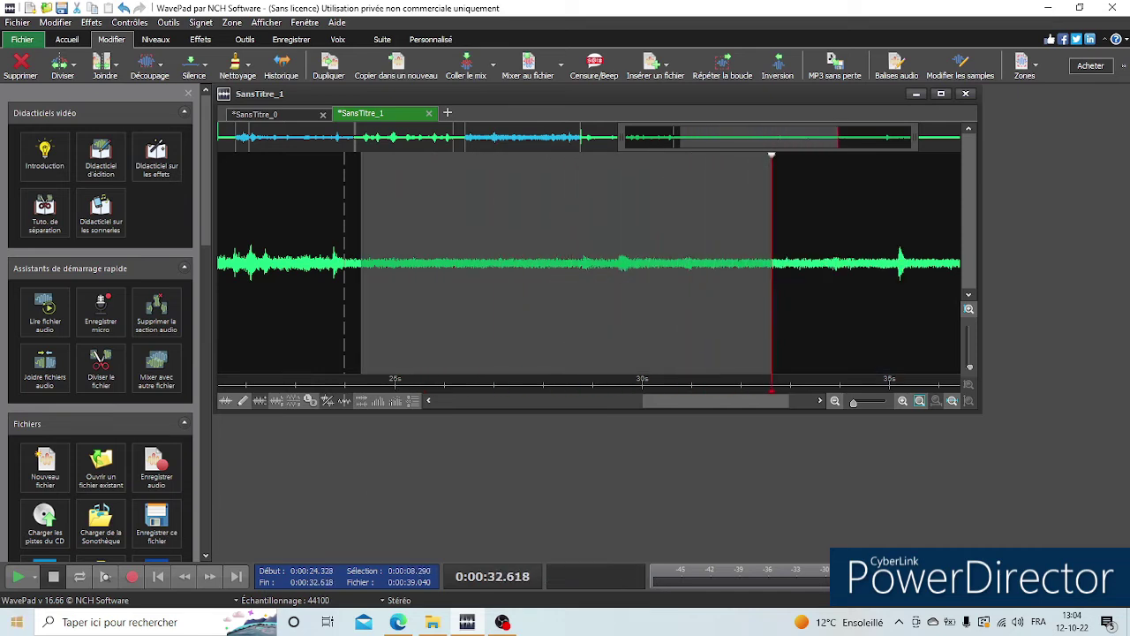
pyautogui.click(19, 575)
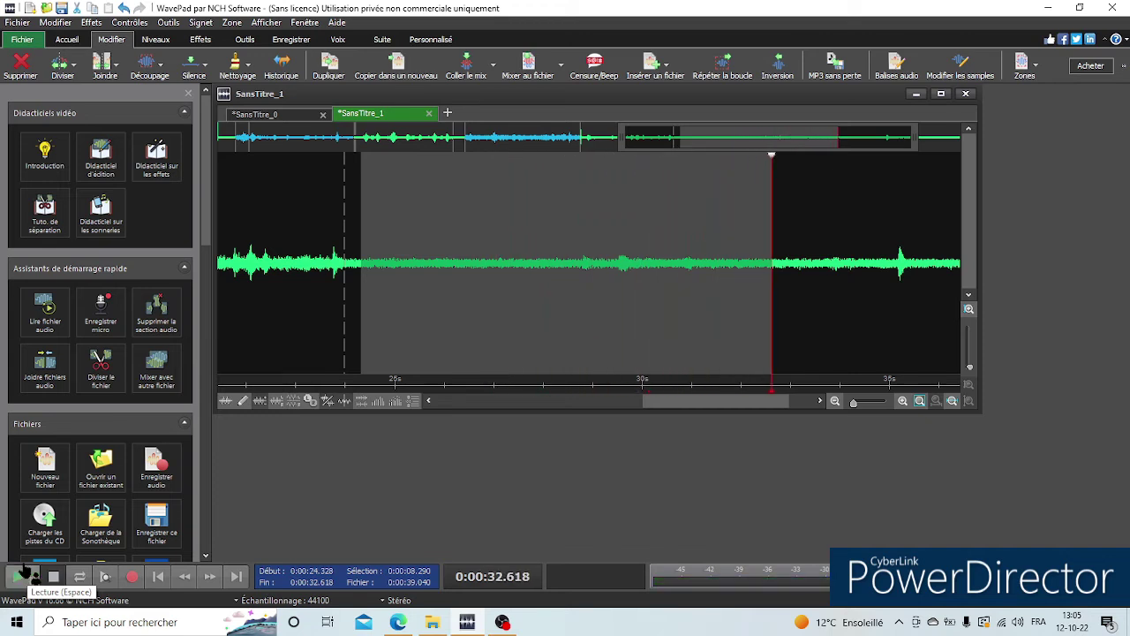
pyautogui.click(94, 22)
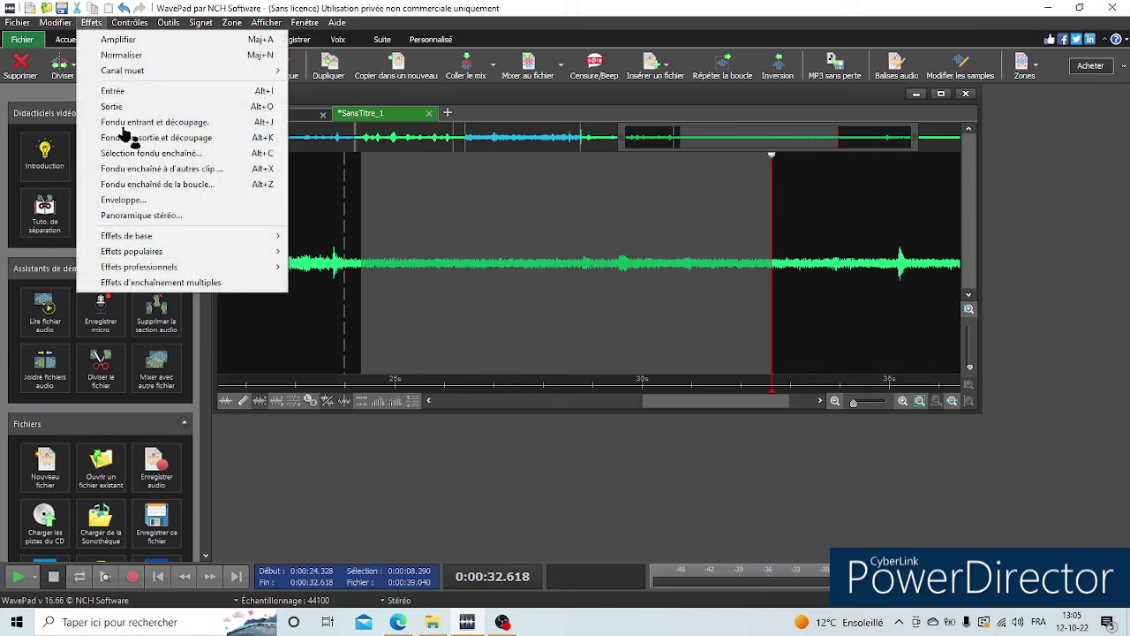
pyautogui.click(172, 58)
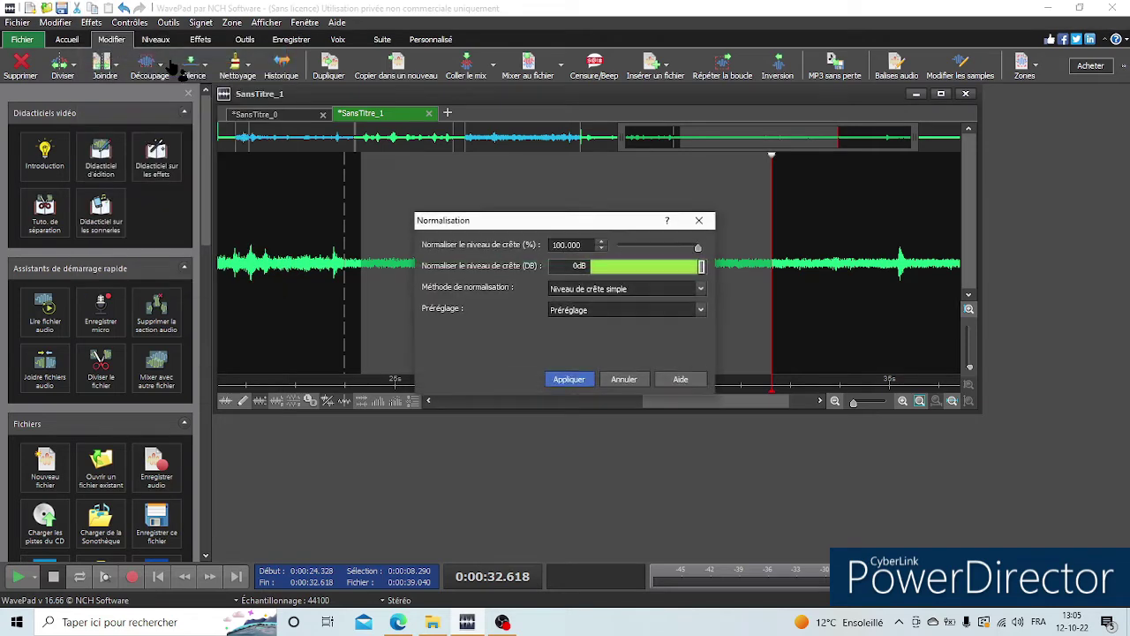
pyautogui.click(572, 380)
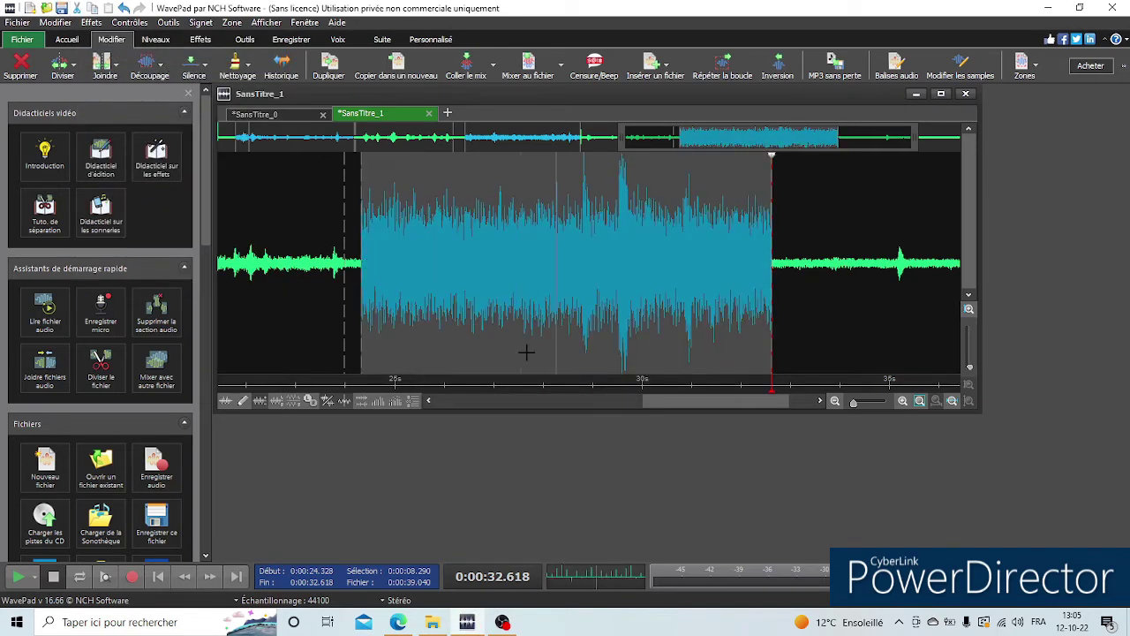
# - Run the noise removal wizard on the normalized section, using the old or low-quality recording noise type
pyautogui.click(90, 24)
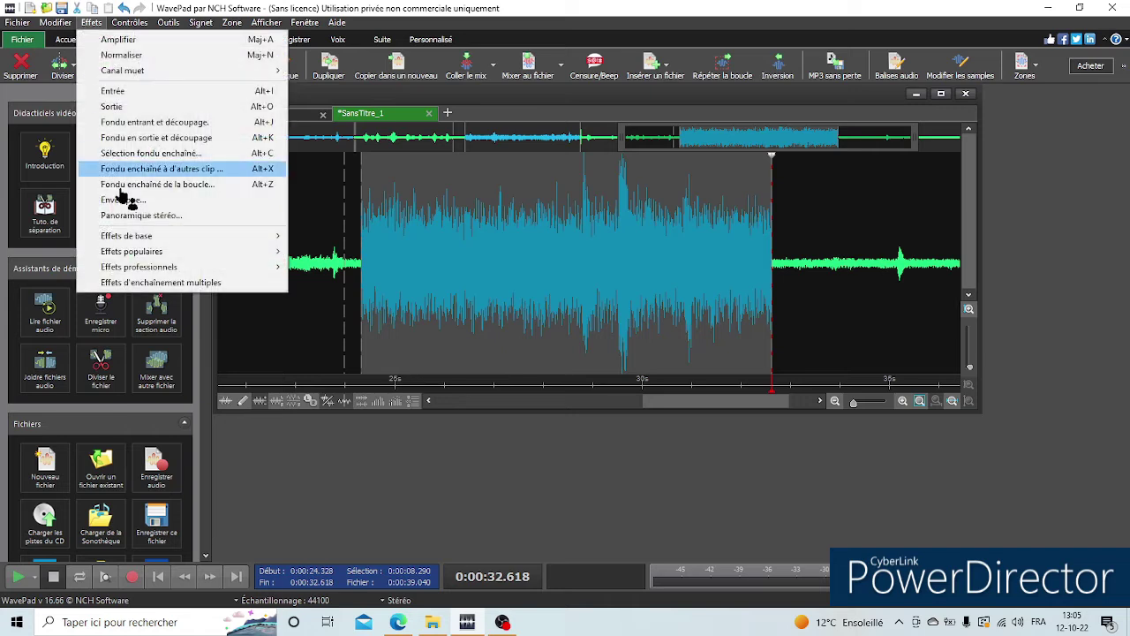
pyautogui.moveTo(151, 270)
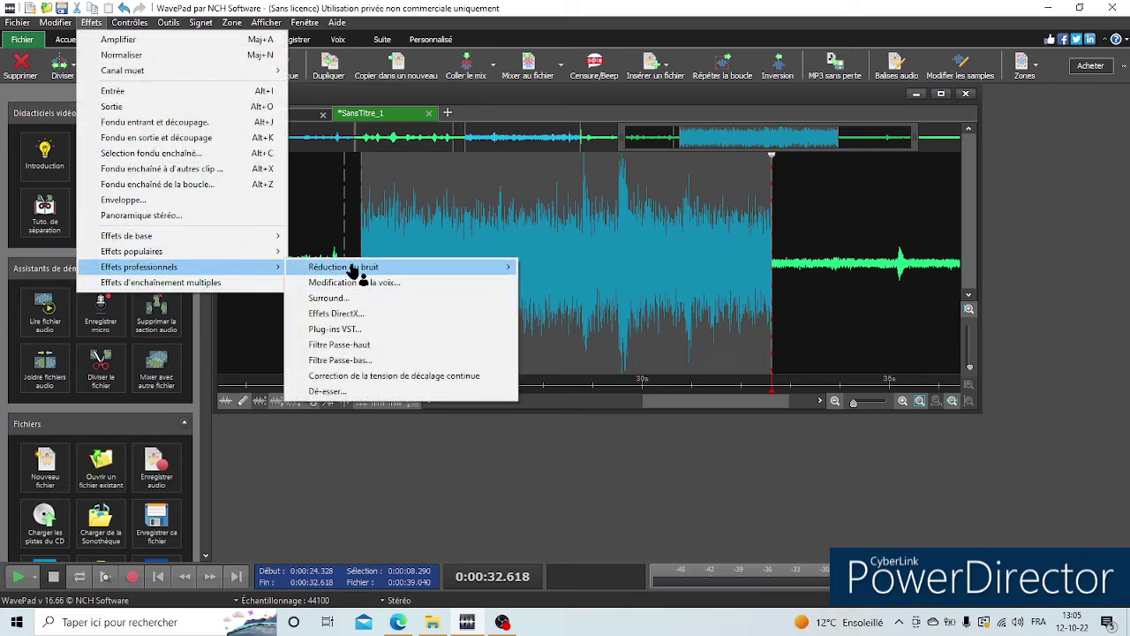
pyautogui.moveTo(366, 271)
pyautogui.click(623, 266)
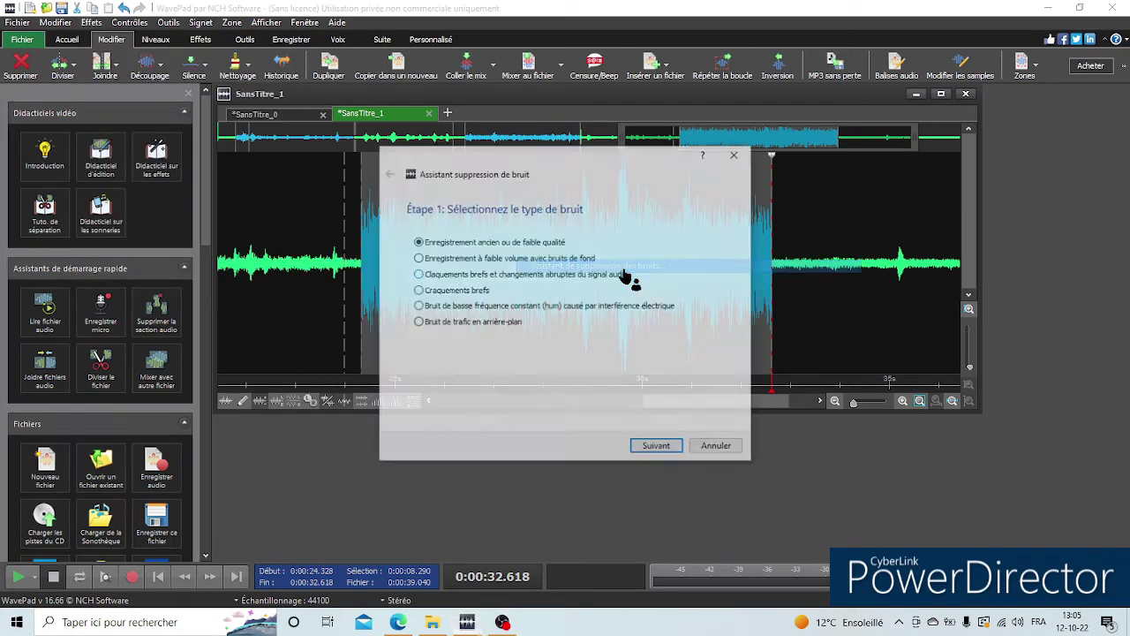
pyautogui.click(654, 448)
pyautogui.click(647, 449)
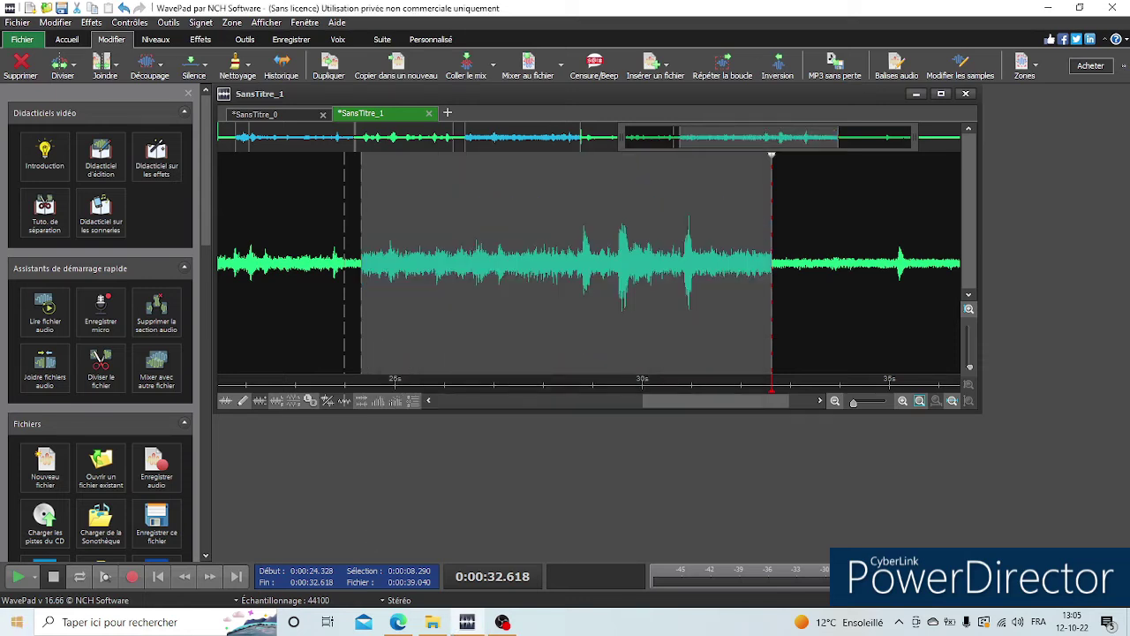
# - Play the noise-reduced section from about 24.33 s to 32.62 s several times
pyautogui.click(18, 577)
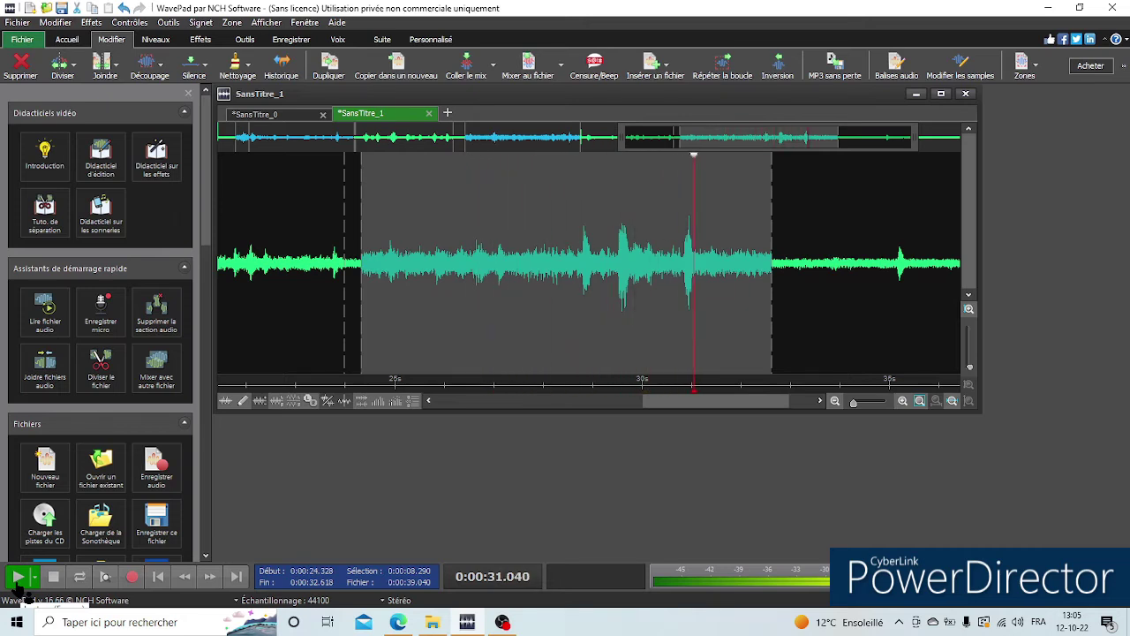
pyautogui.click(20, 588)
pyautogui.click(16, 585)
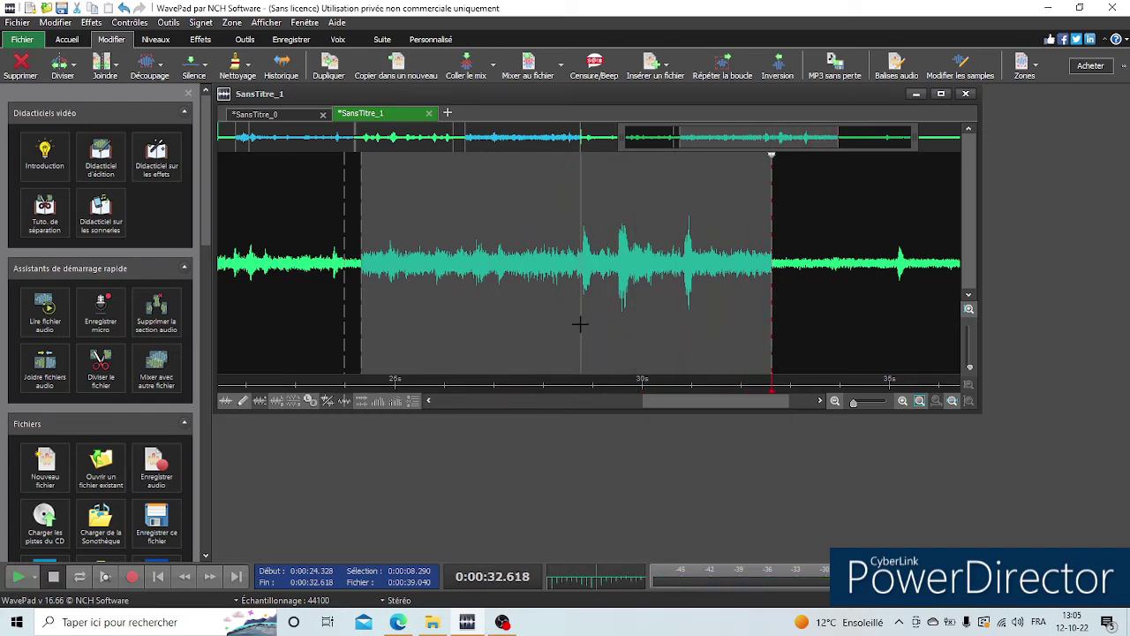
# - Select the peaks from about 28.48 s to 31.32 s in the cleaned section and play them repeatedly
pyautogui.moveTo(567, 327); pyautogui.dragTo(710, 330)
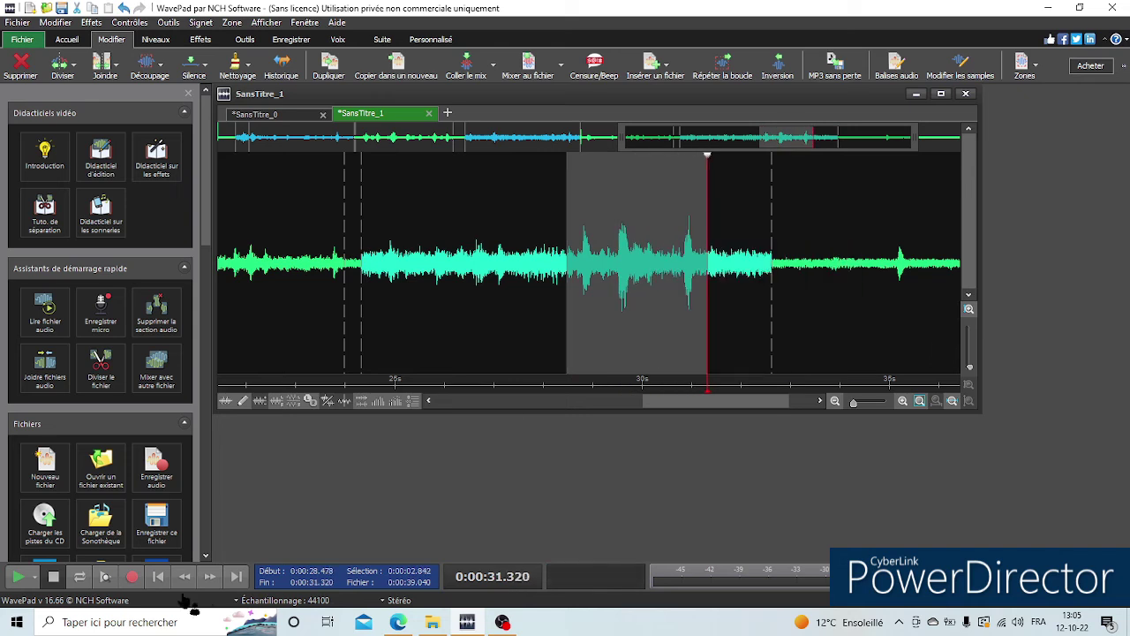
pyautogui.click(18, 577)
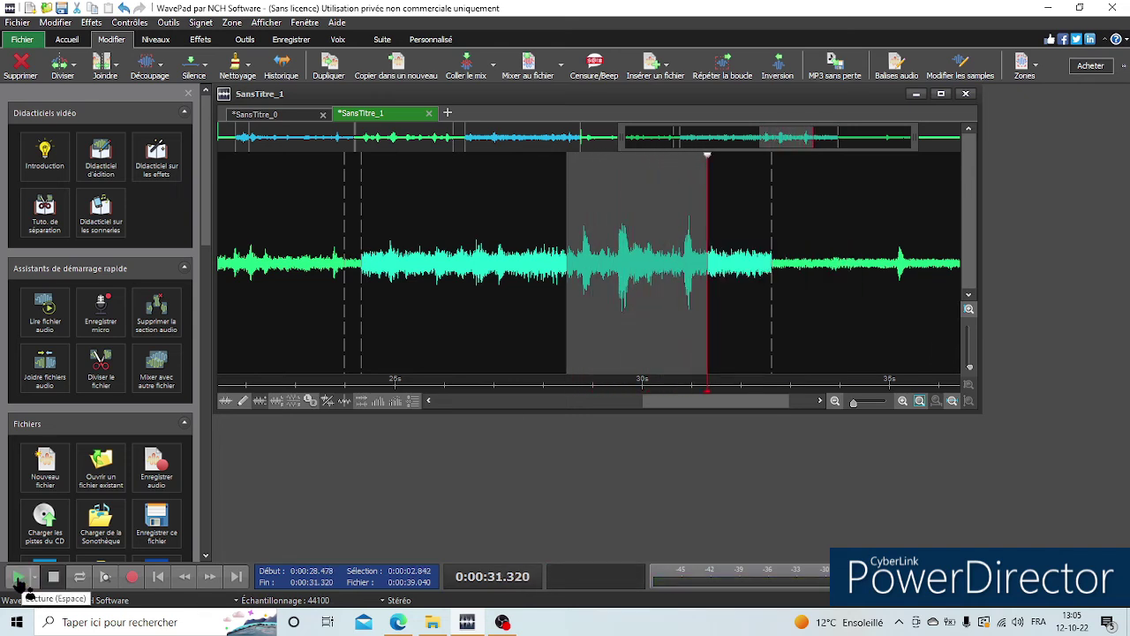
pyautogui.click(24, 589)
pyautogui.click(24, 589)
pyautogui.click(24, 589)
pyautogui.click(18, 576)
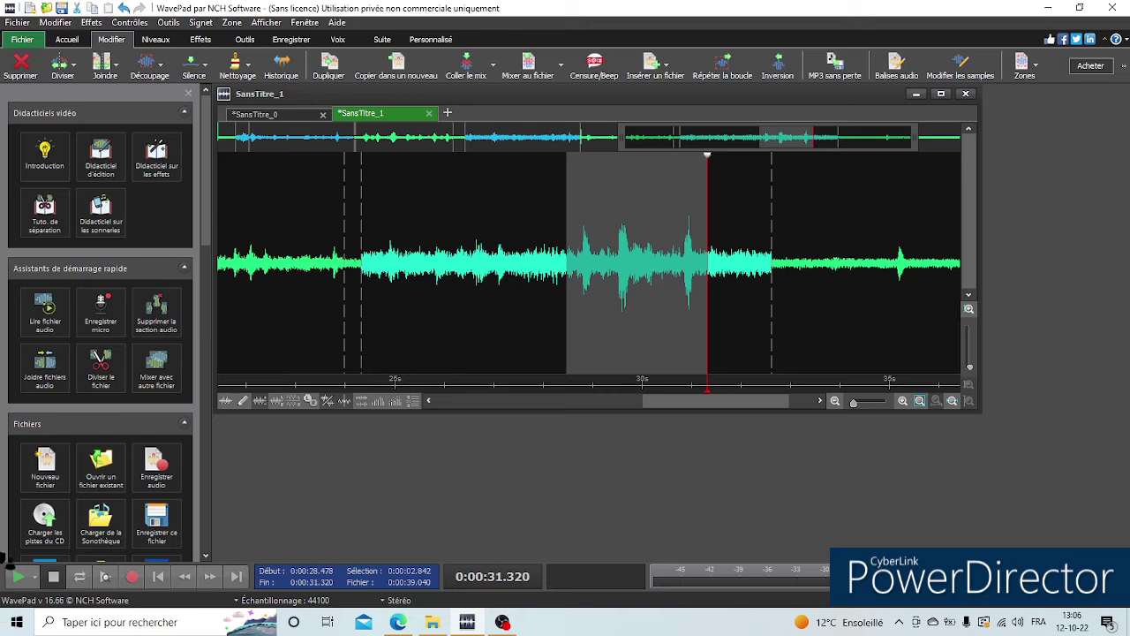
pyautogui.click(17, 576)
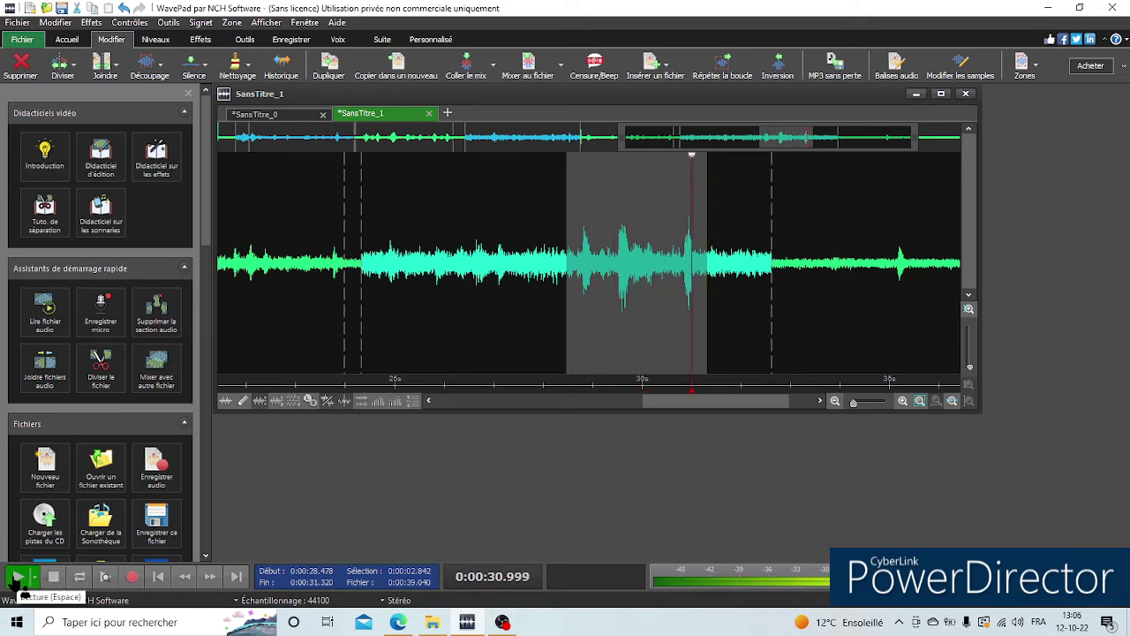
# - Audition the faint stretch from about 32.61 s to 35.59 s and normalize it to a 100% peak level
pyautogui.moveTo(772, 328); pyautogui.dragTo(918, 329)
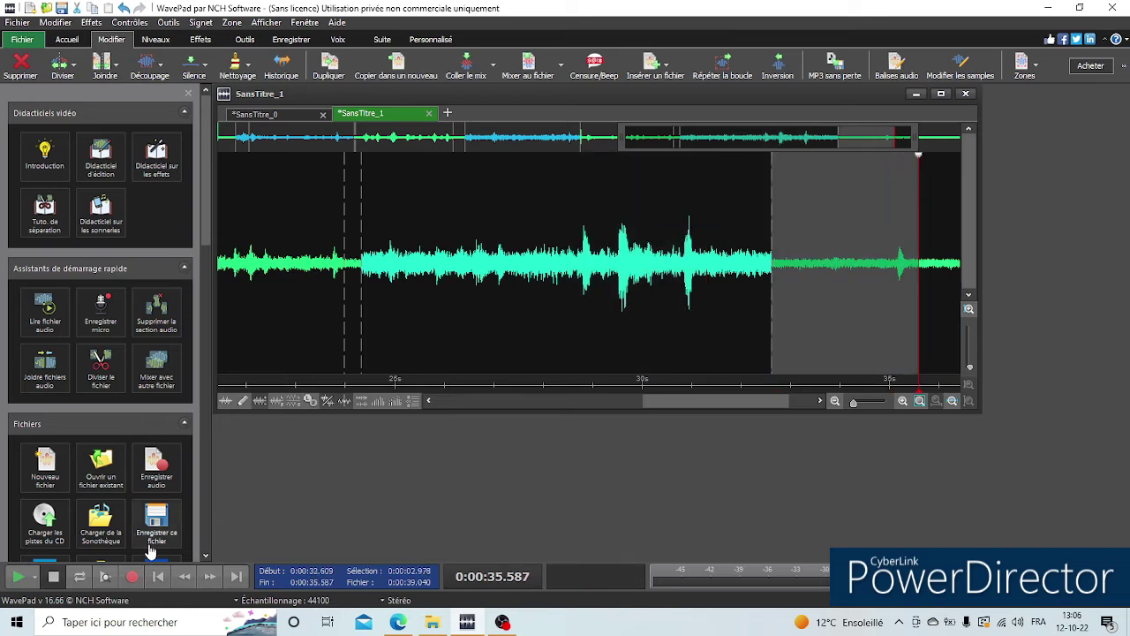
pyautogui.click(19, 578)
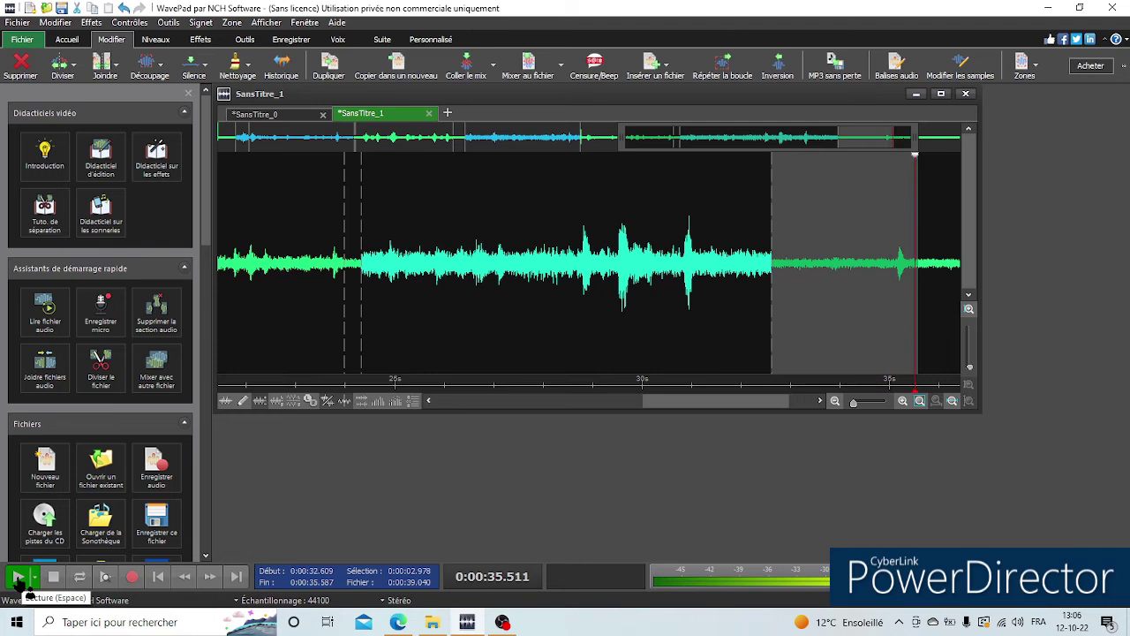
pyautogui.click(27, 587)
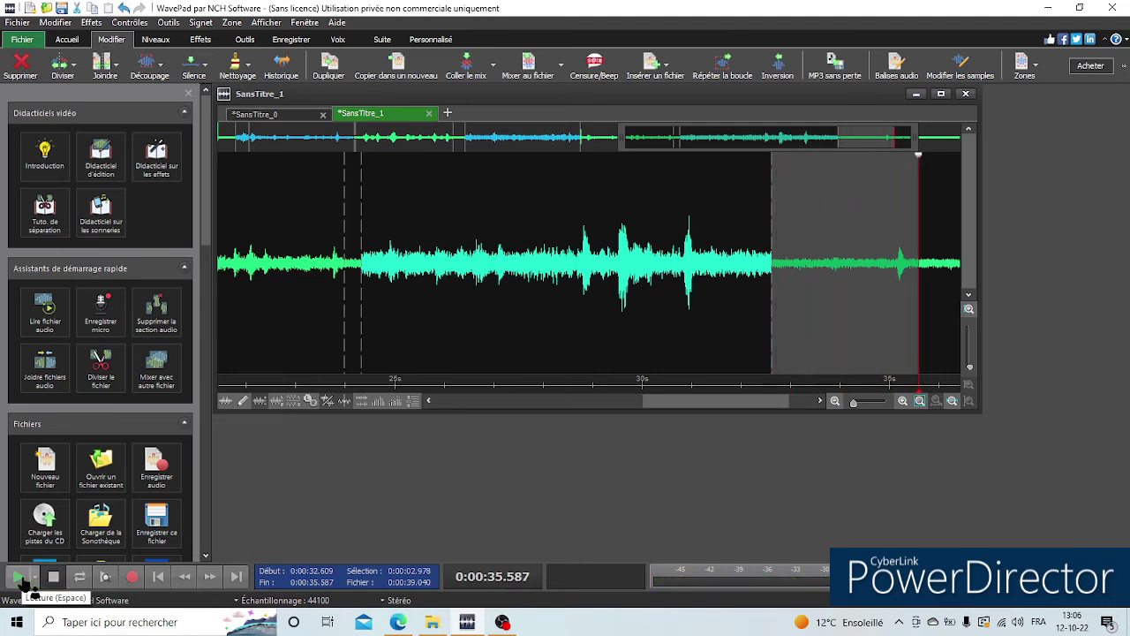
pyautogui.click(91, 23)
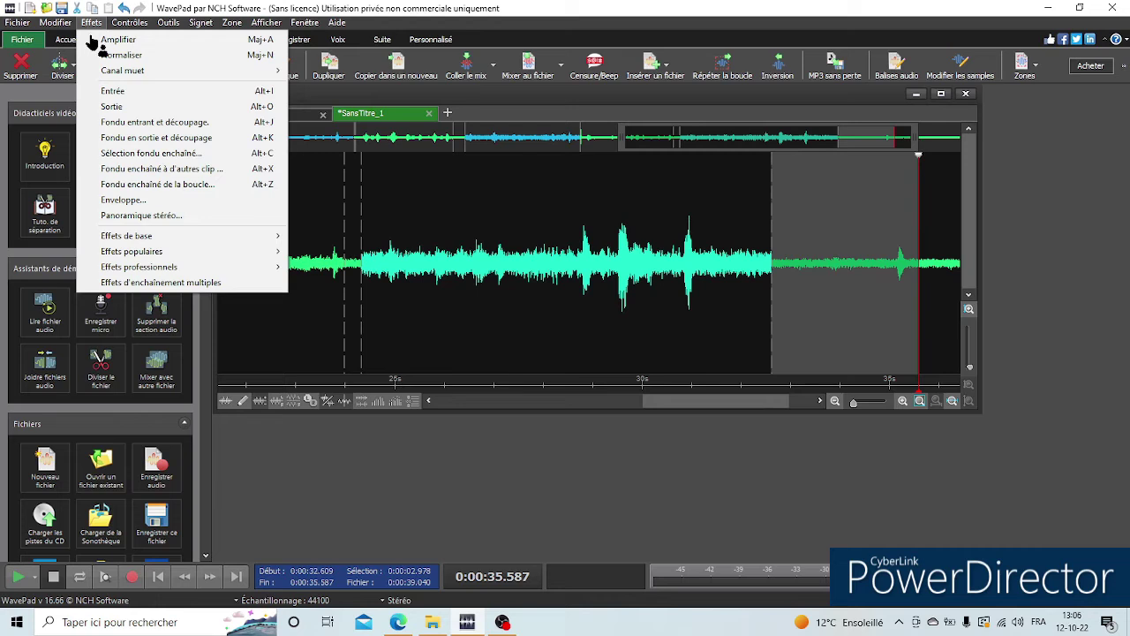
pyautogui.click(77, 55)
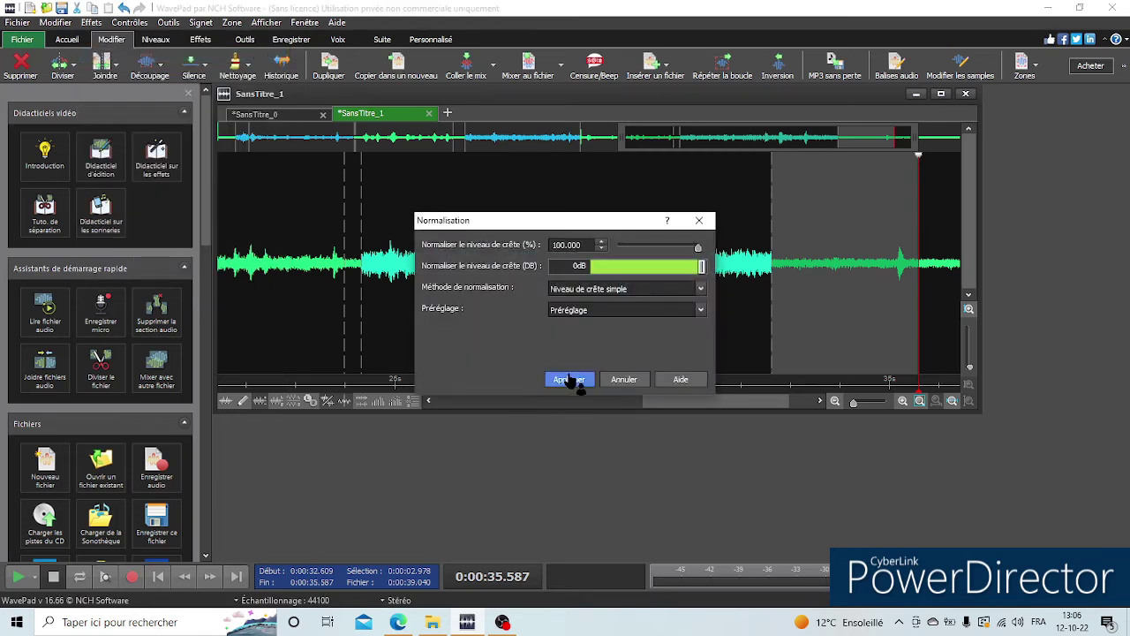
pyautogui.click(573, 380)
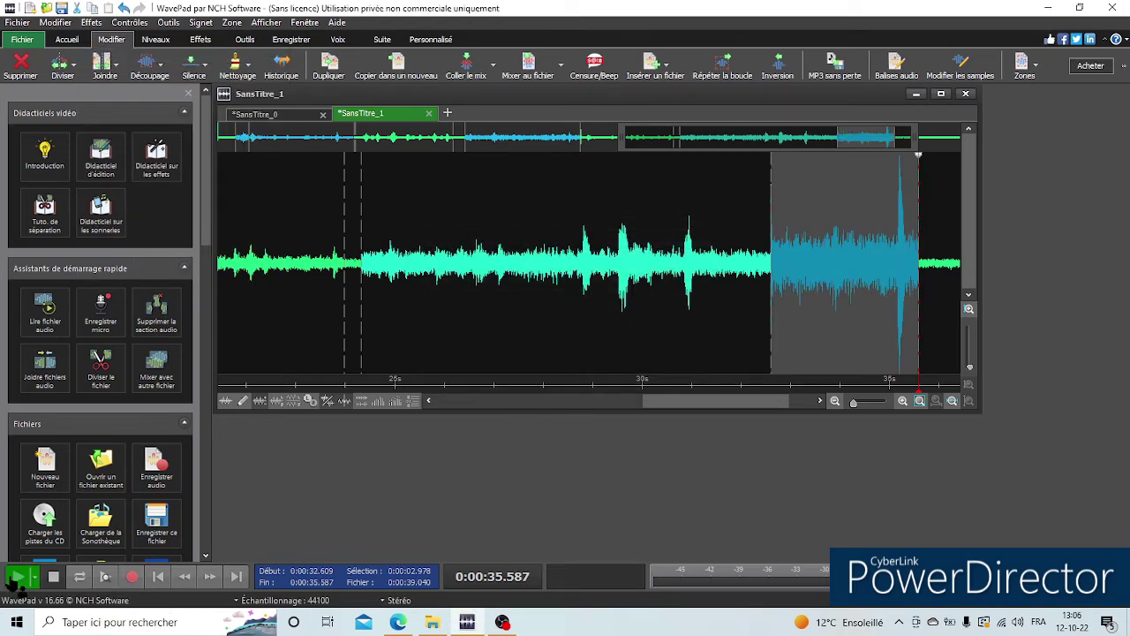
# - Play the normalized stretch and run the noise removal wizard on it with the old or low-quality recording noise type
pyautogui.click(18, 577)
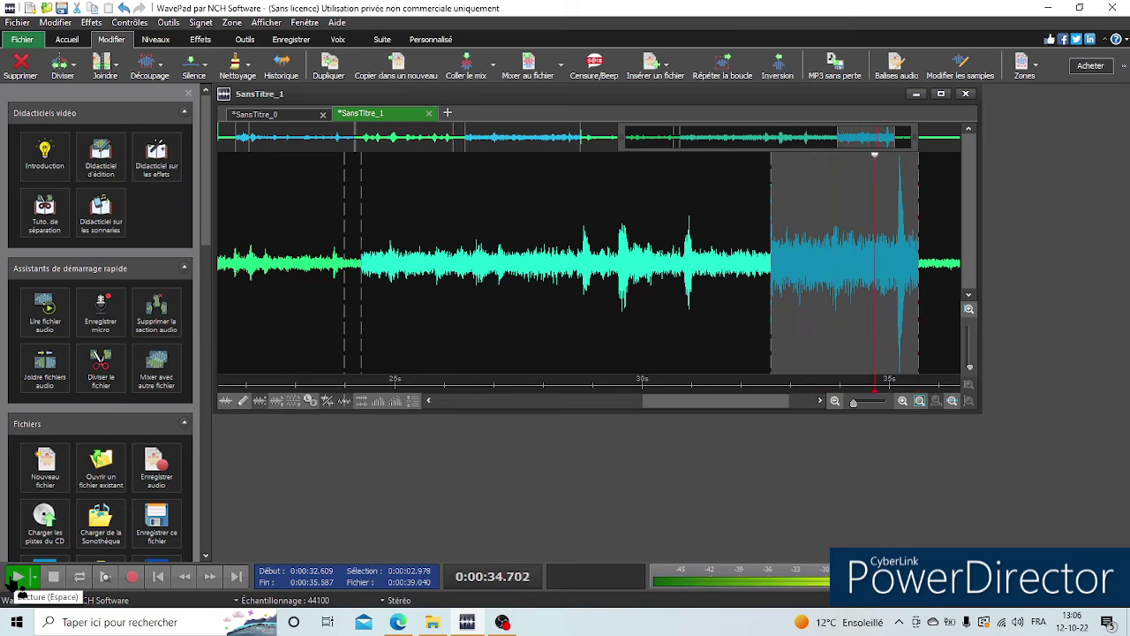
pyautogui.click(17, 577)
pyautogui.click(92, 24)
pyautogui.moveTo(114, 266)
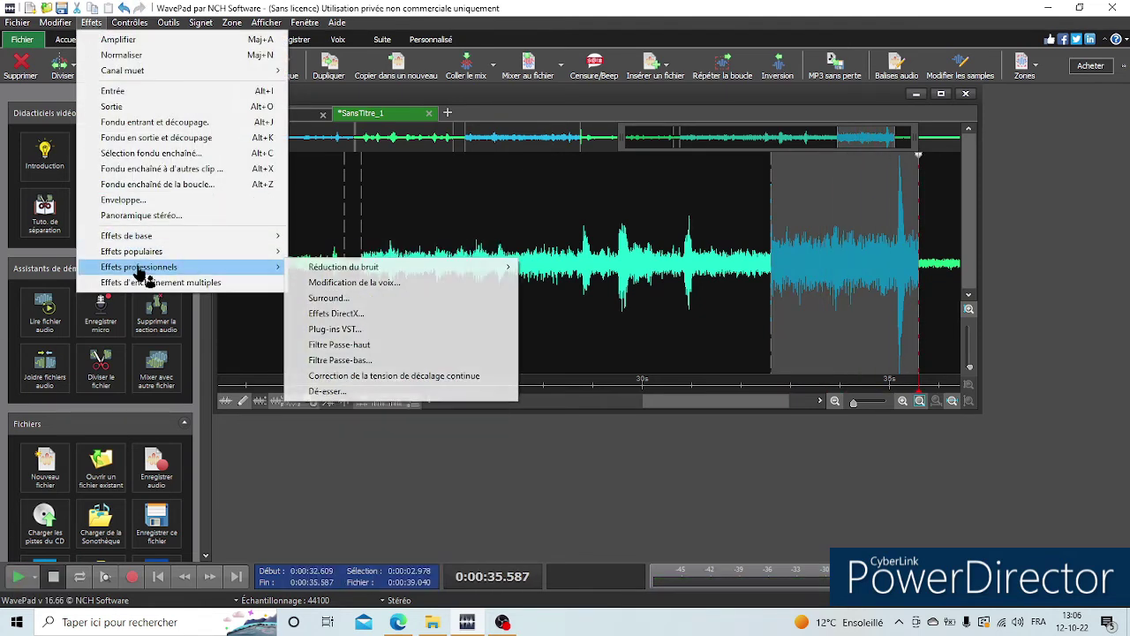
pyautogui.moveTo(323, 268)
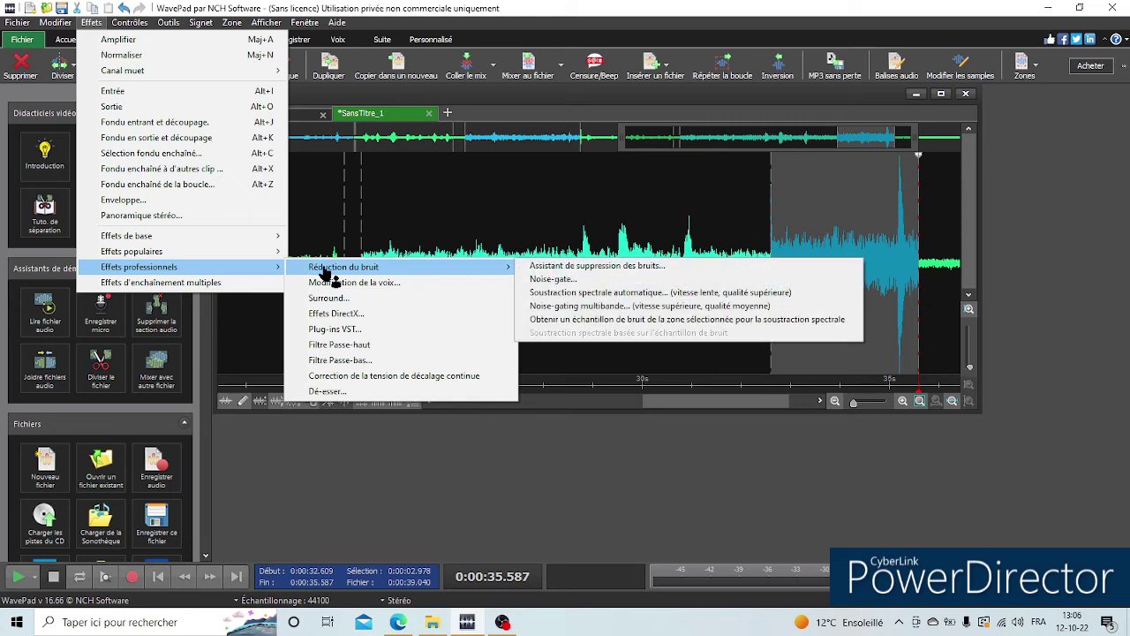
pyautogui.click(610, 269)
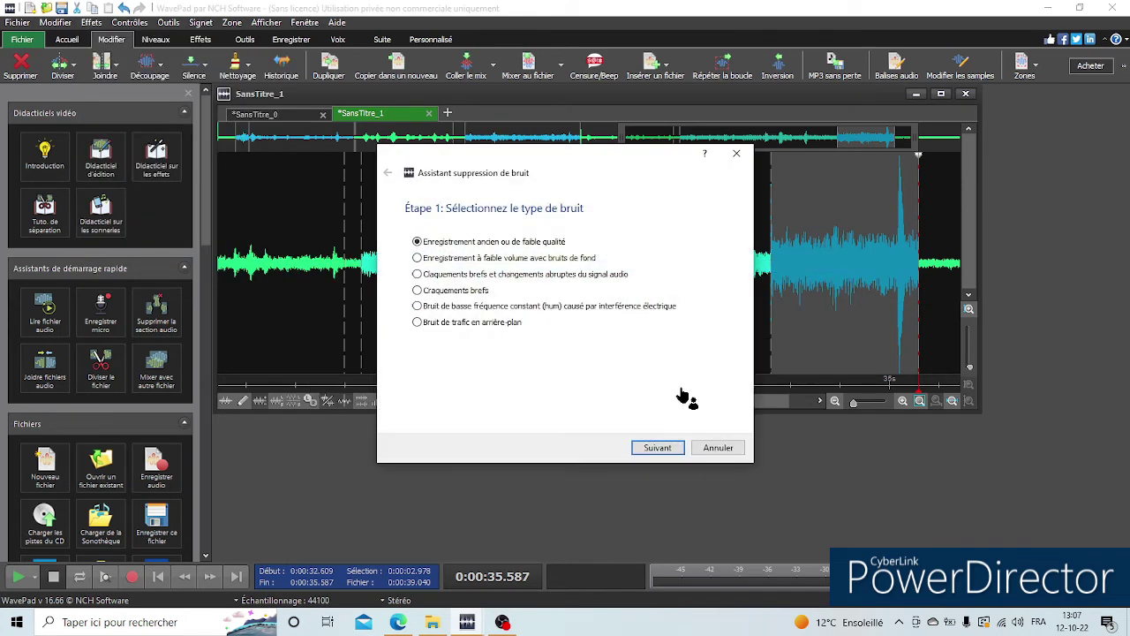
pyautogui.click(655, 449)
pyautogui.click(655, 448)
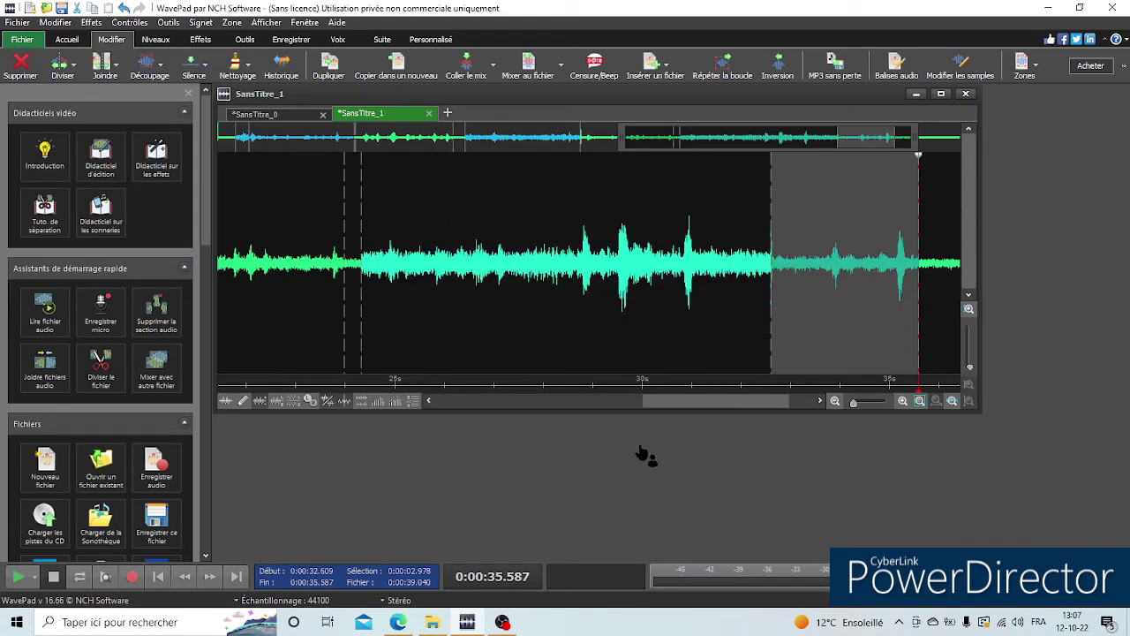
# - Play the noise-reduced stretch from about 32.61 s to 35.59 s repeatedly
pyautogui.click(17, 577)
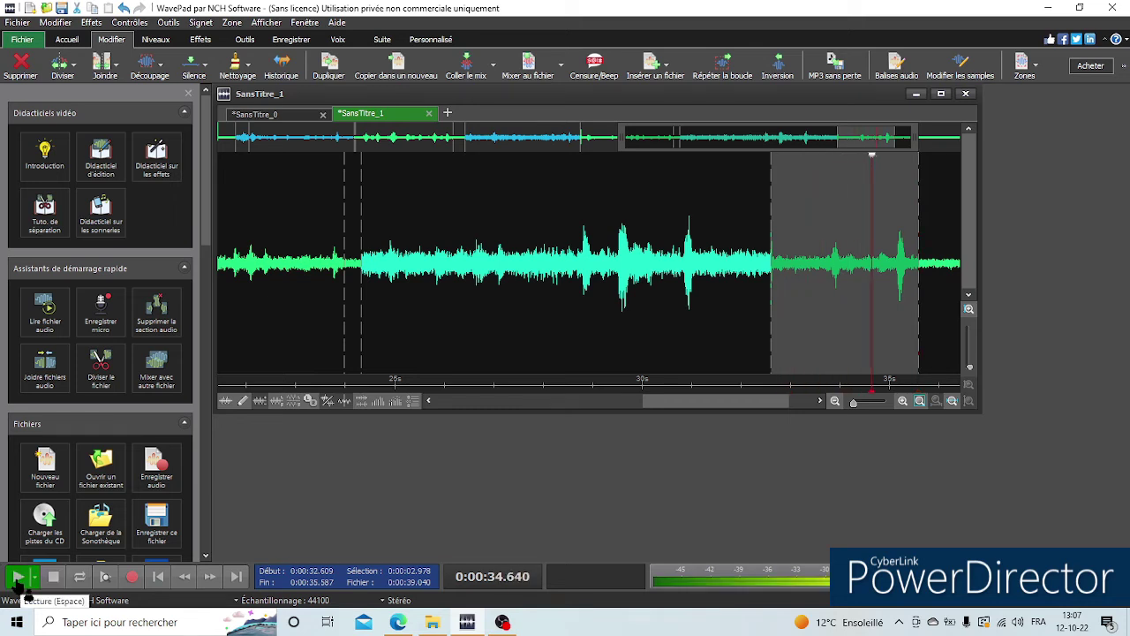
pyautogui.click(18, 577)
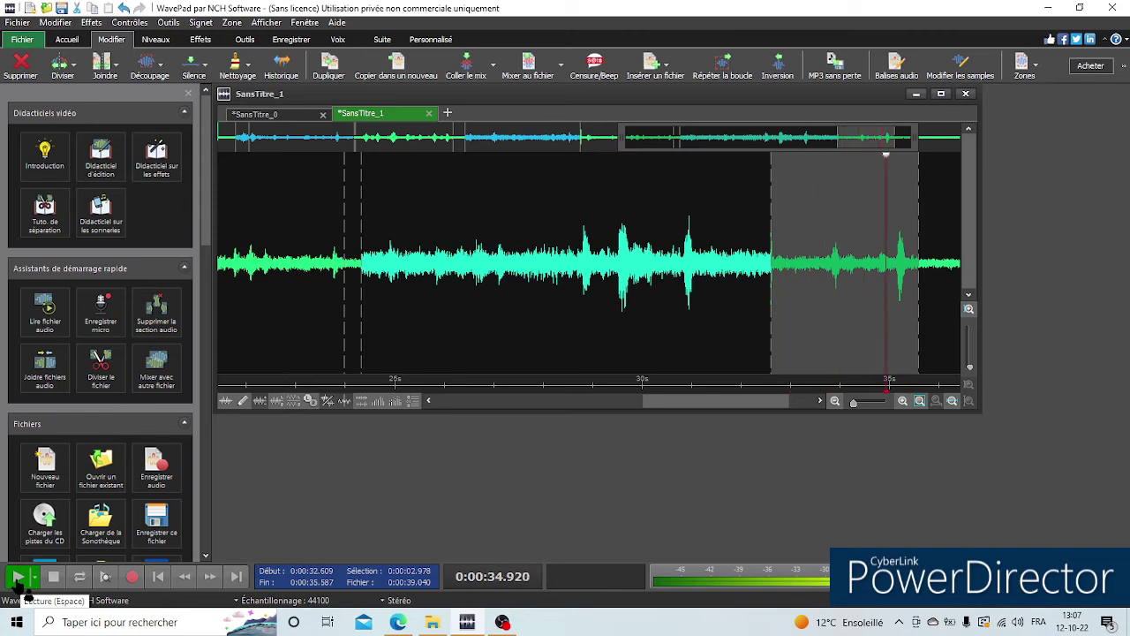
pyautogui.click(18, 577)
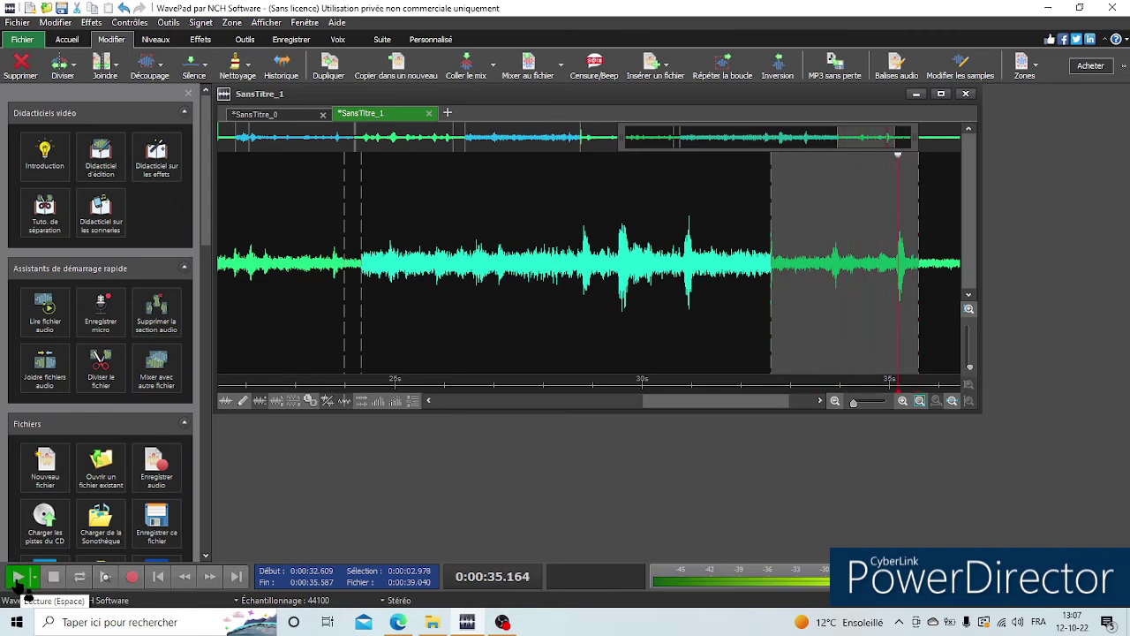
pyautogui.click(17, 577)
pyautogui.click(18, 577)
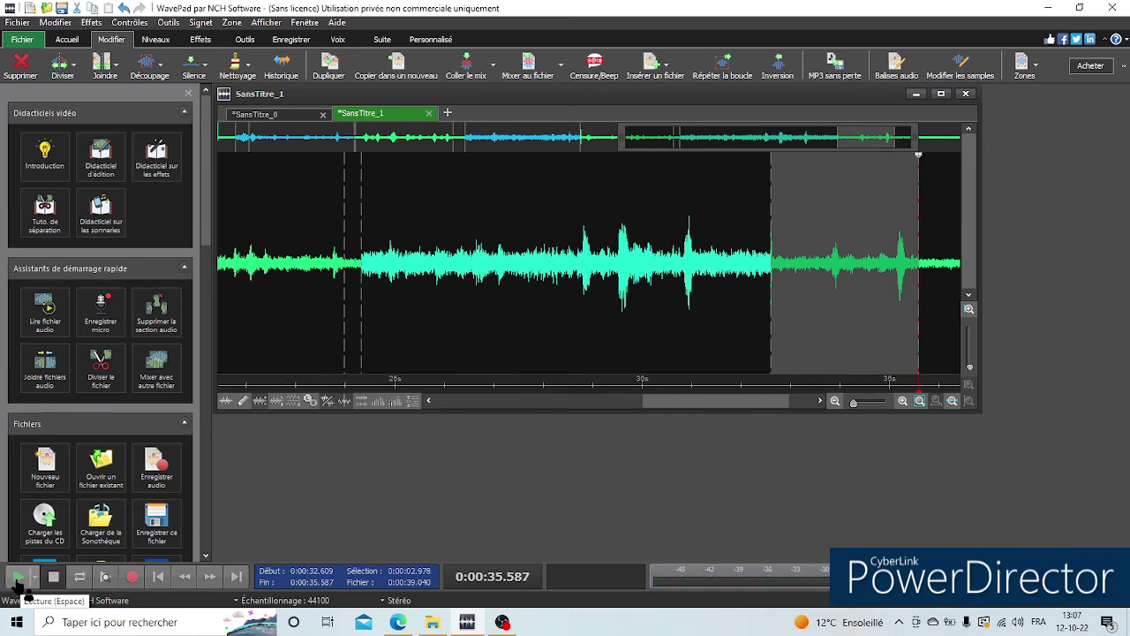
# - Amplify the noise-reduced stretch with a gain of 300%
pyautogui.click(92, 24)
pyautogui.click(135, 40)
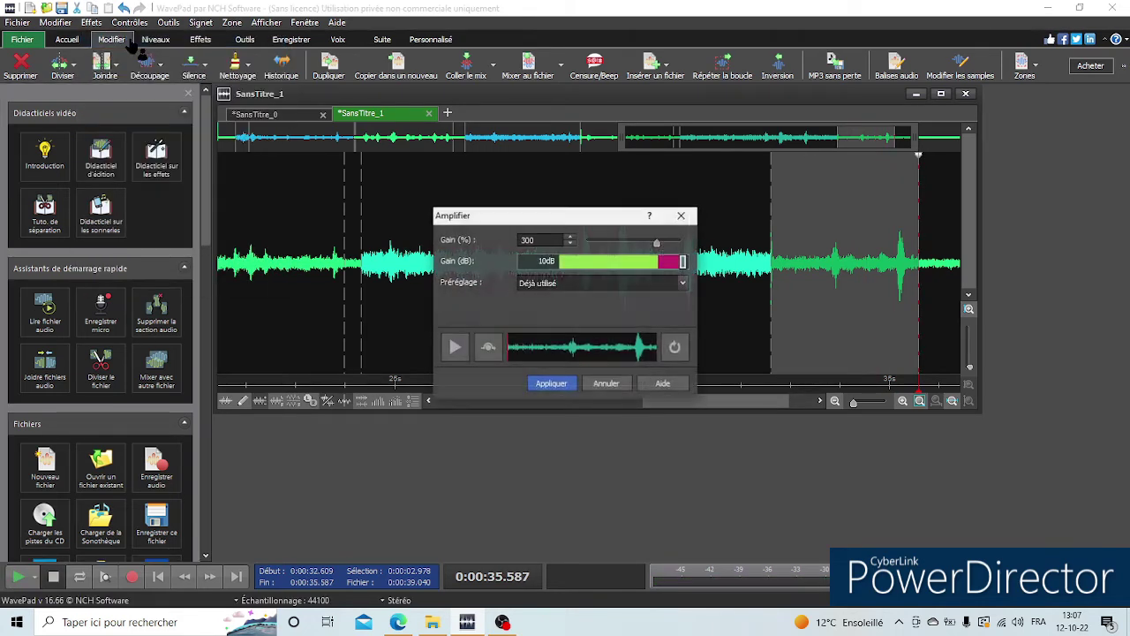
pyautogui.click(549, 386)
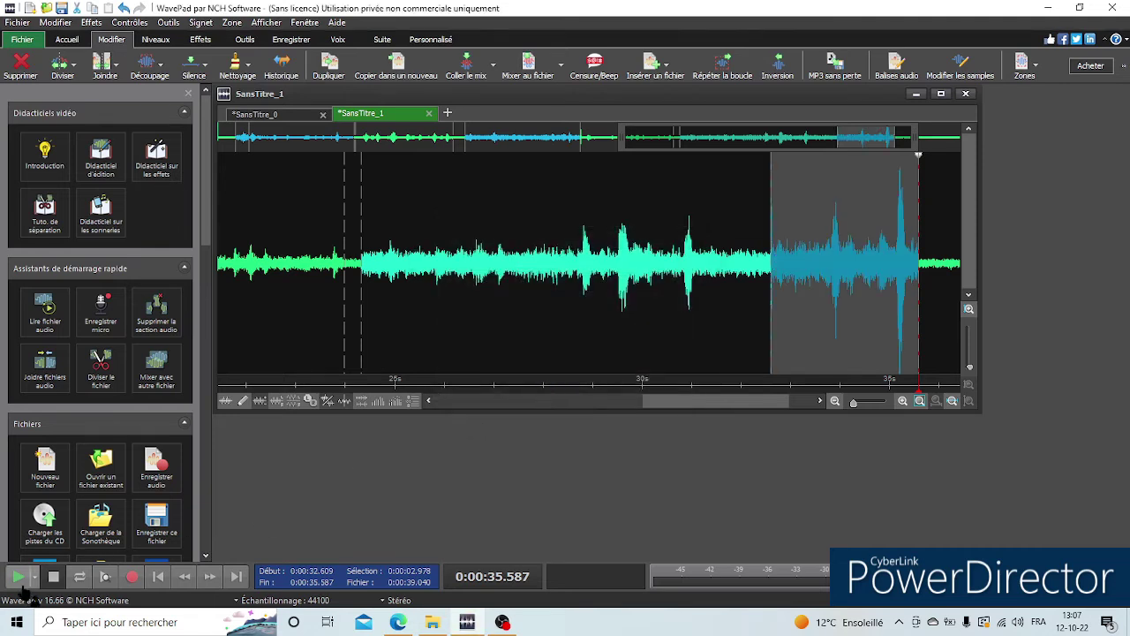
# - Listen repeatedly to the amplified stretch from about 32.61 s to 35.59 s
pyautogui.click(18, 576)
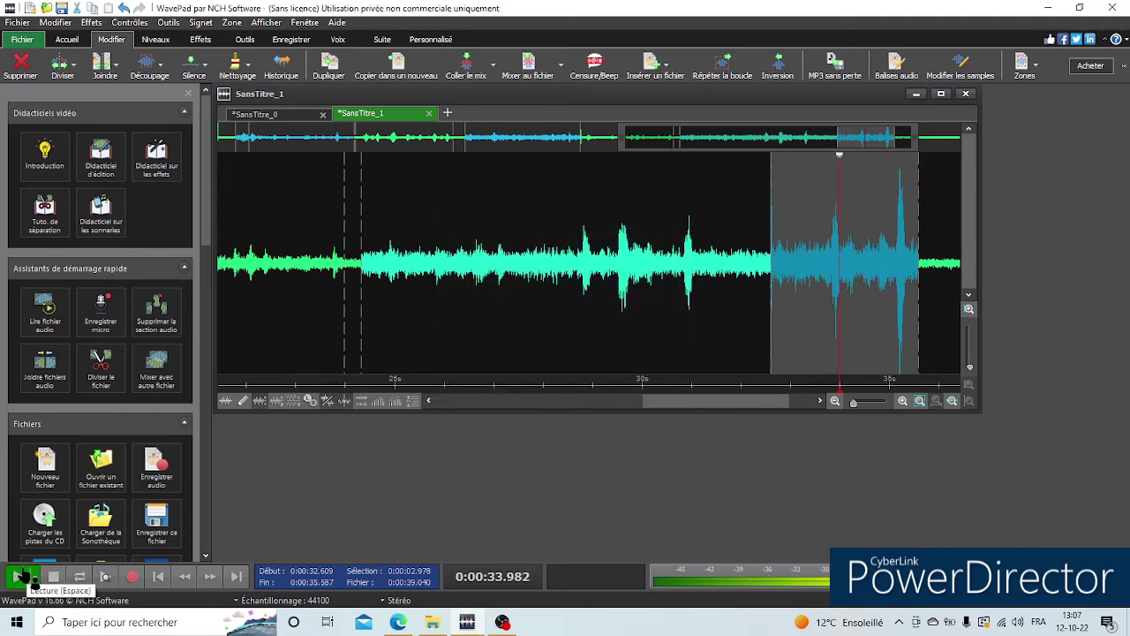
pyautogui.click(33, 580)
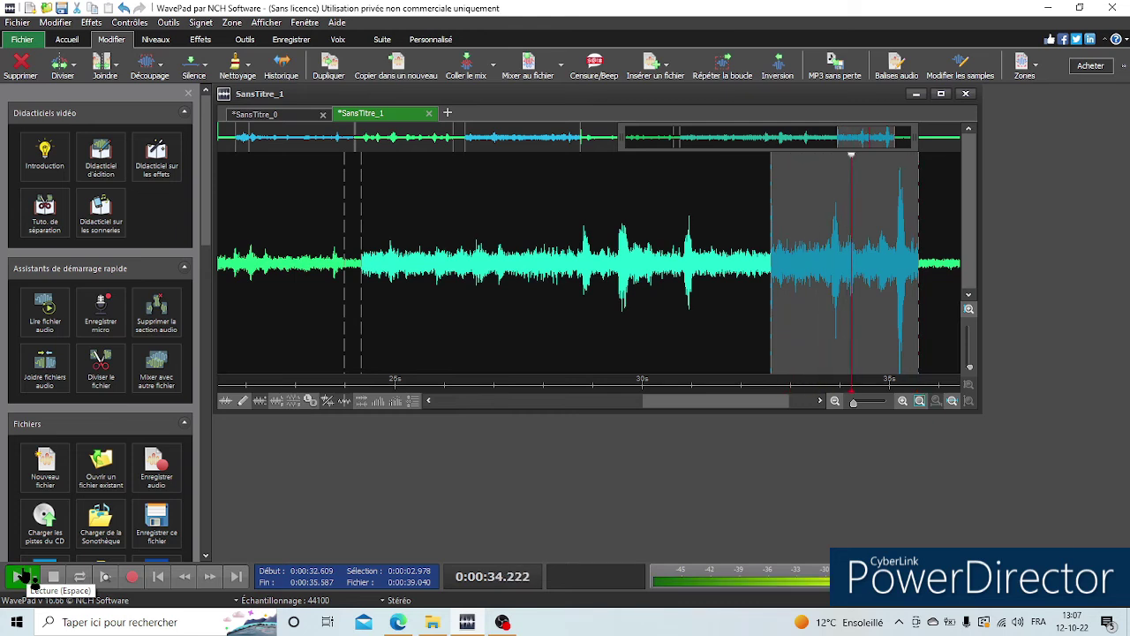
pyautogui.click(33, 580)
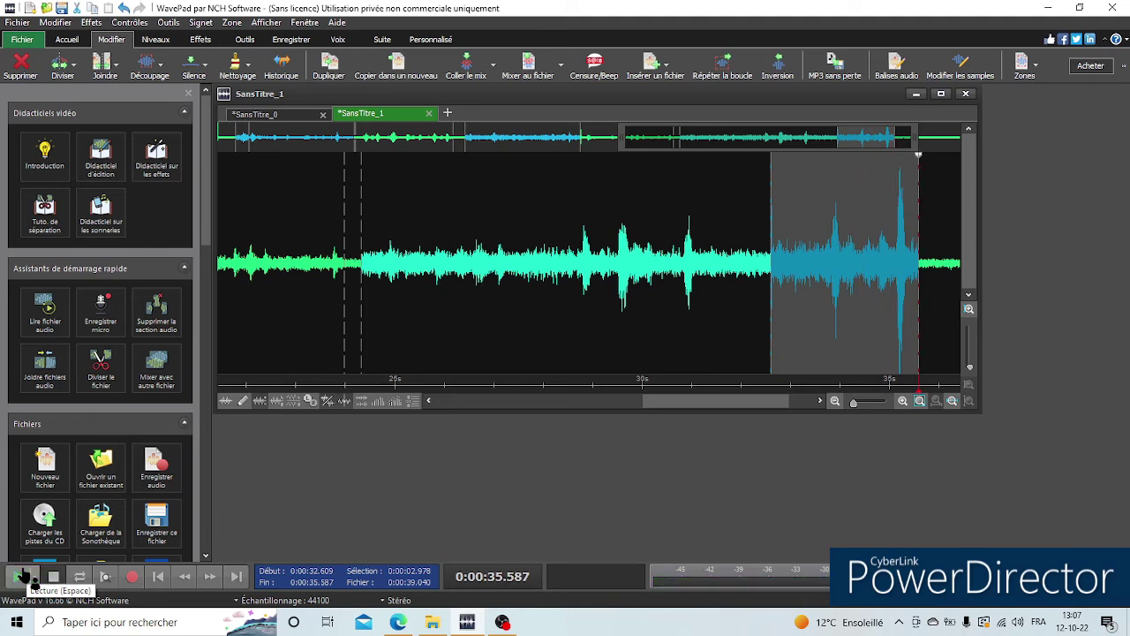
pyautogui.click(33, 579)
pyautogui.click(32, 579)
pyautogui.click(32, 580)
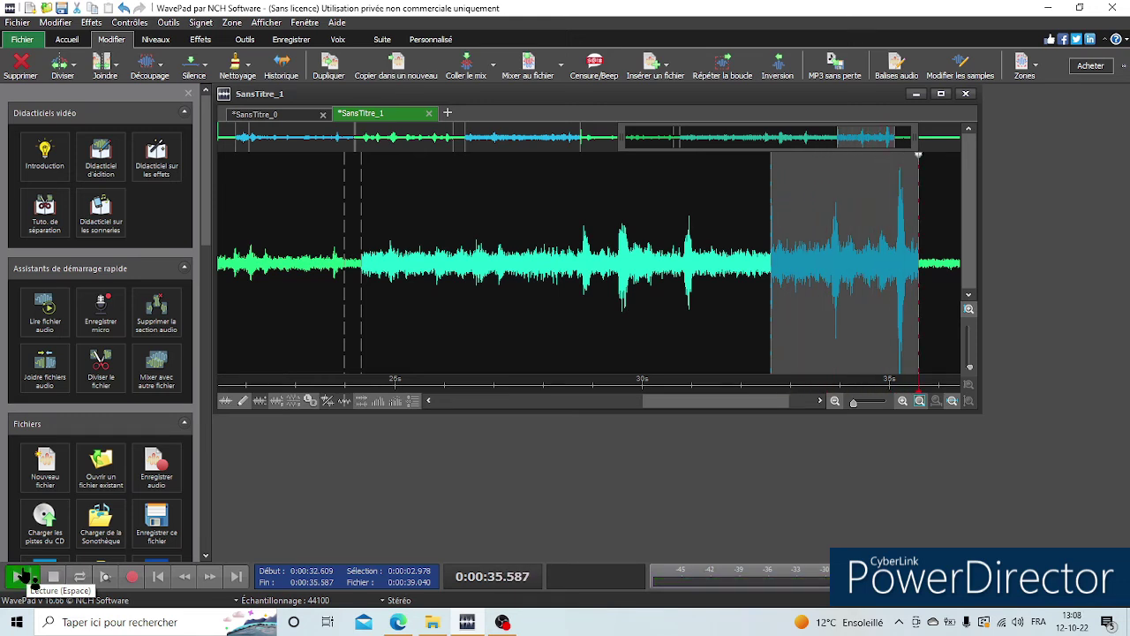
pyautogui.click(32, 580)
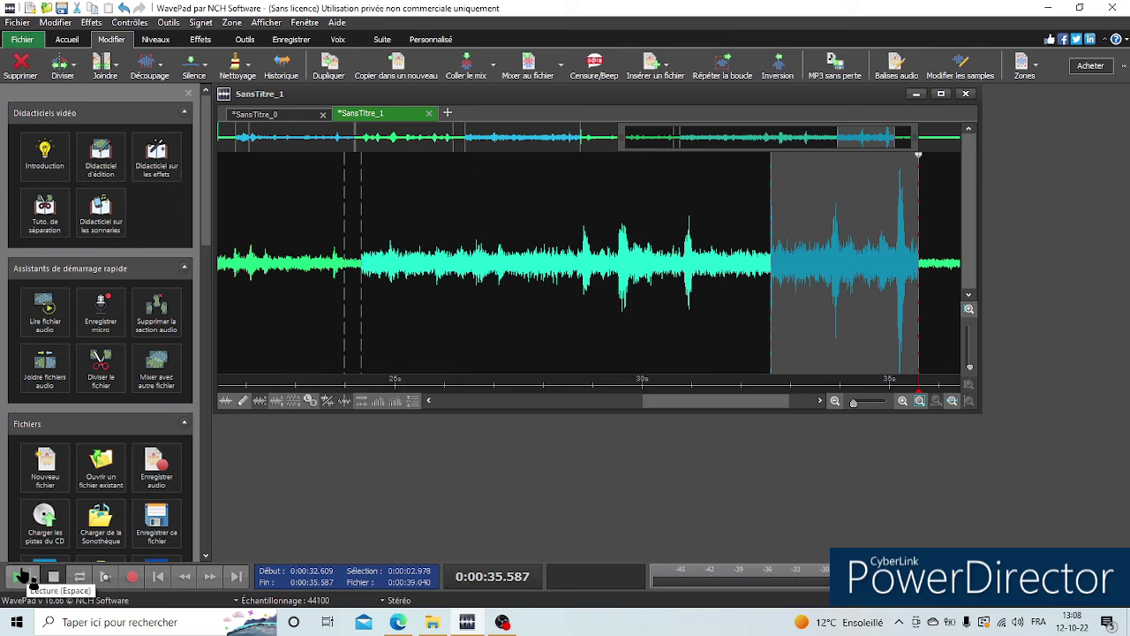
pyautogui.click(16, 582)
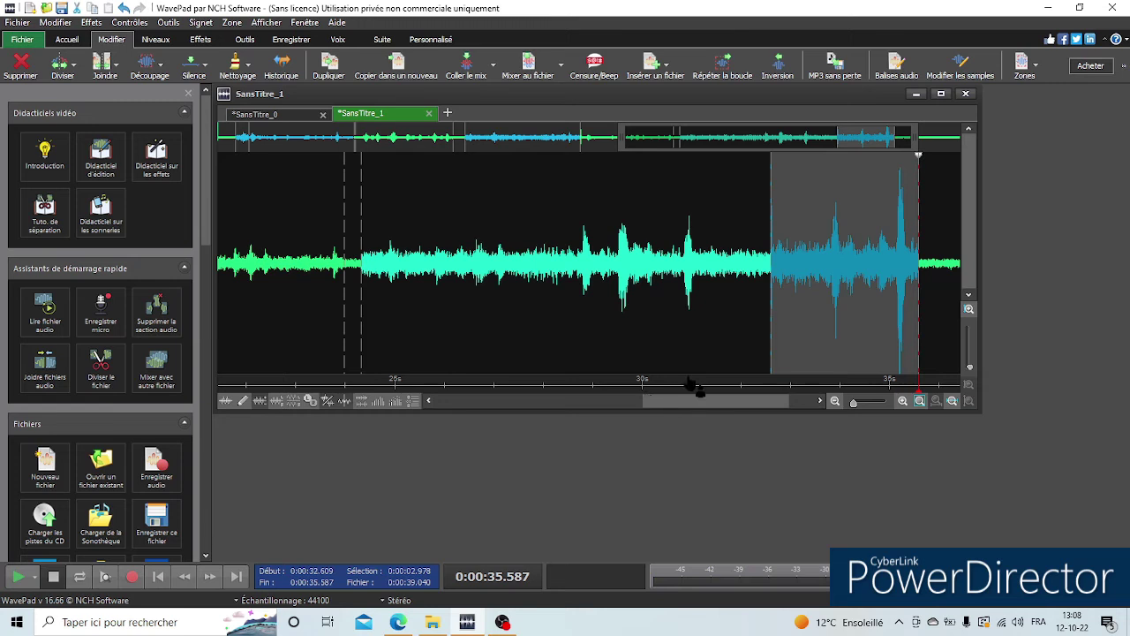
# - Select the end of the recording from about 35.65 s to 39.04 s and normalize it to a 100% peak level
pyautogui.click(931, 345)
pyautogui.moveTo(931, 344); pyautogui.dragTo(988, 351)
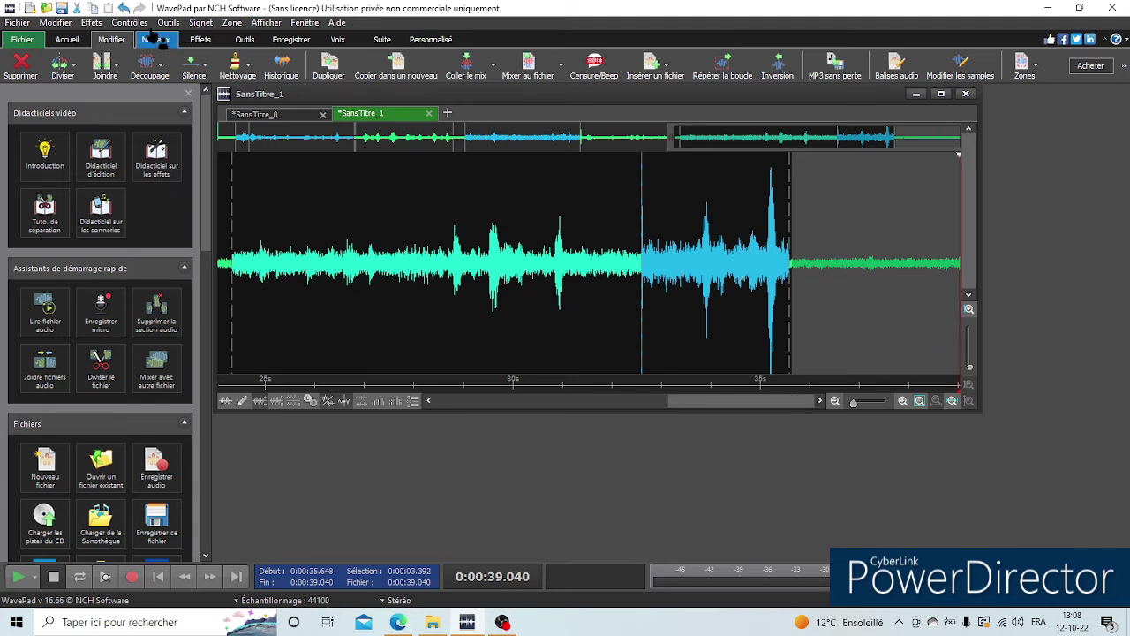
pyautogui.click(91, 23)
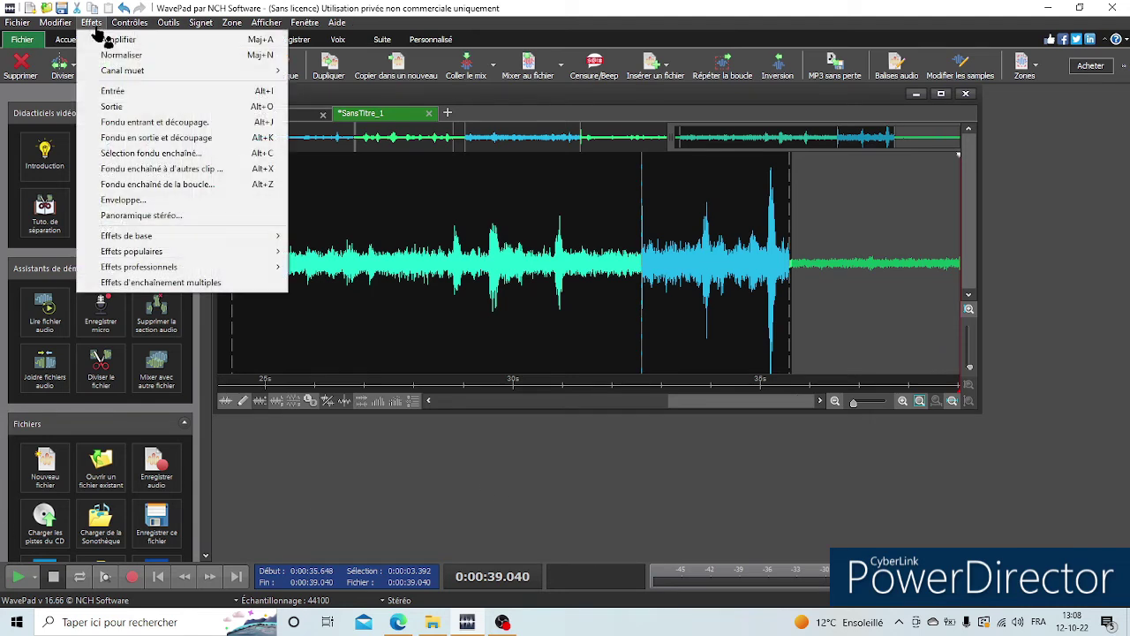
pyautogui.click(124, 55)
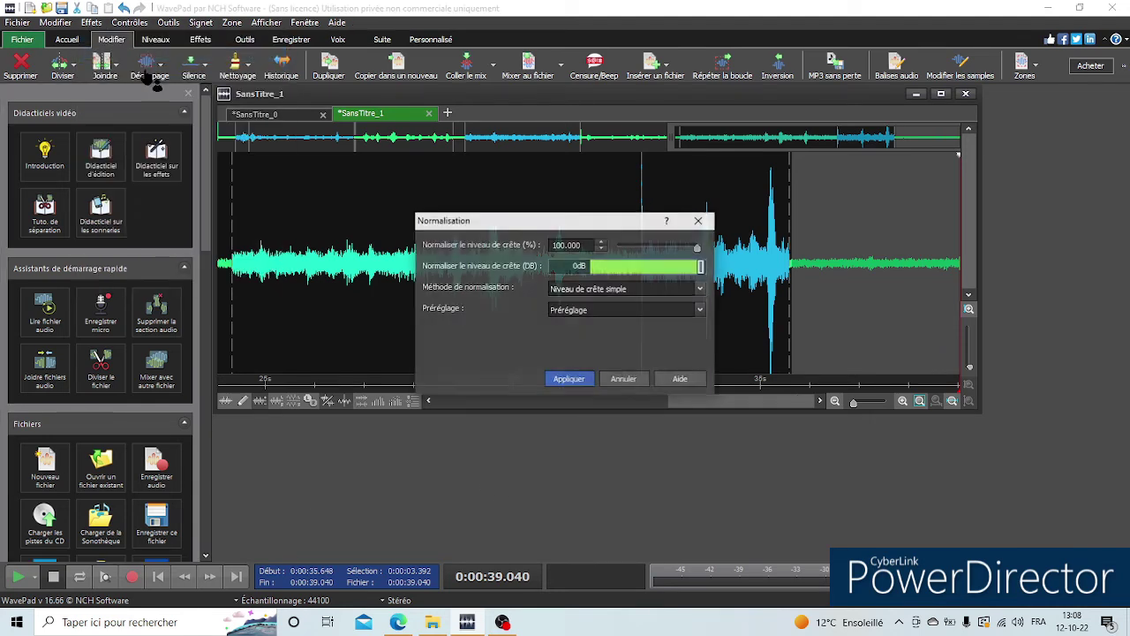
pyautogui.click(570, 381)
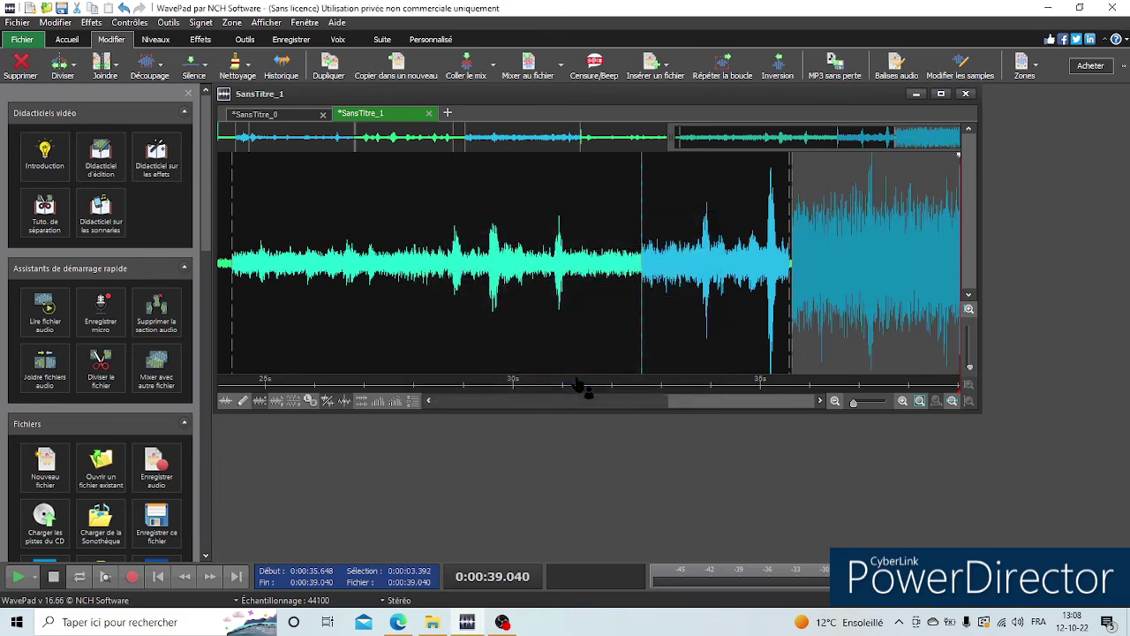
# - Play the normalized end section and reduce its background noise with the noise removal wizard
pyautogui.click(18, 577)
pyautogui.click(90, 24)
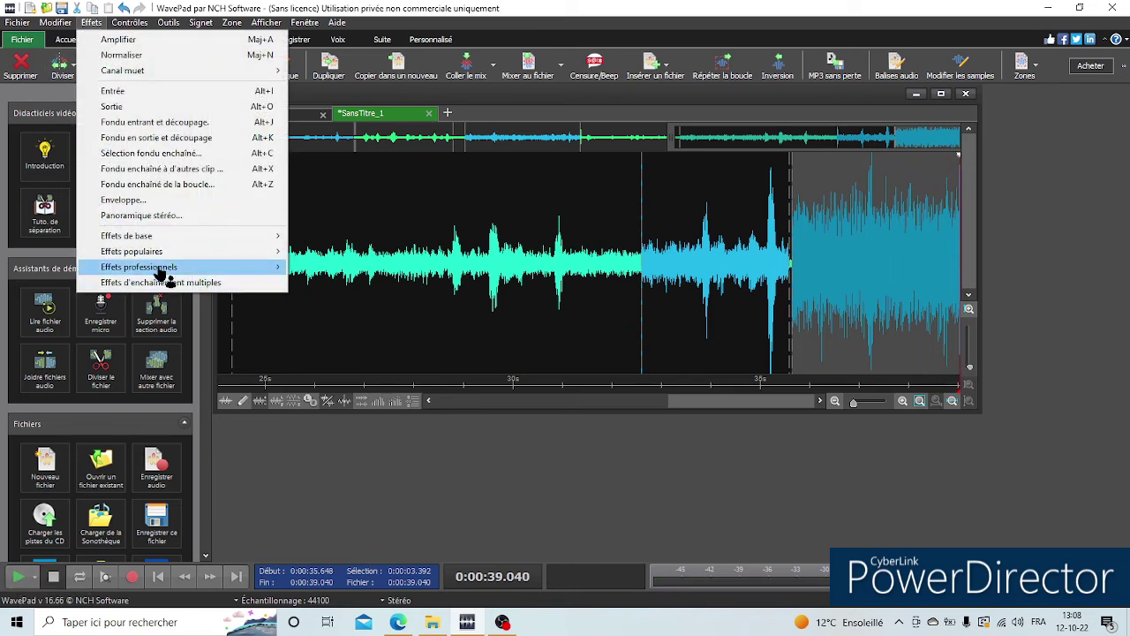
pyautogui.moveTo(152, 270)
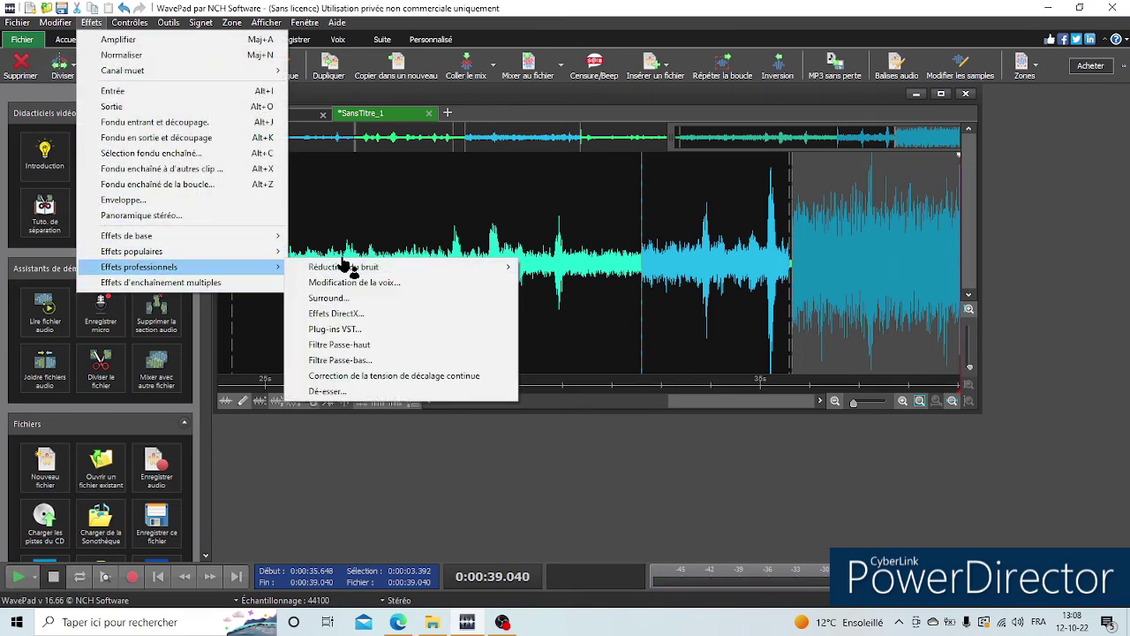
pyautogui.click(597, 266)
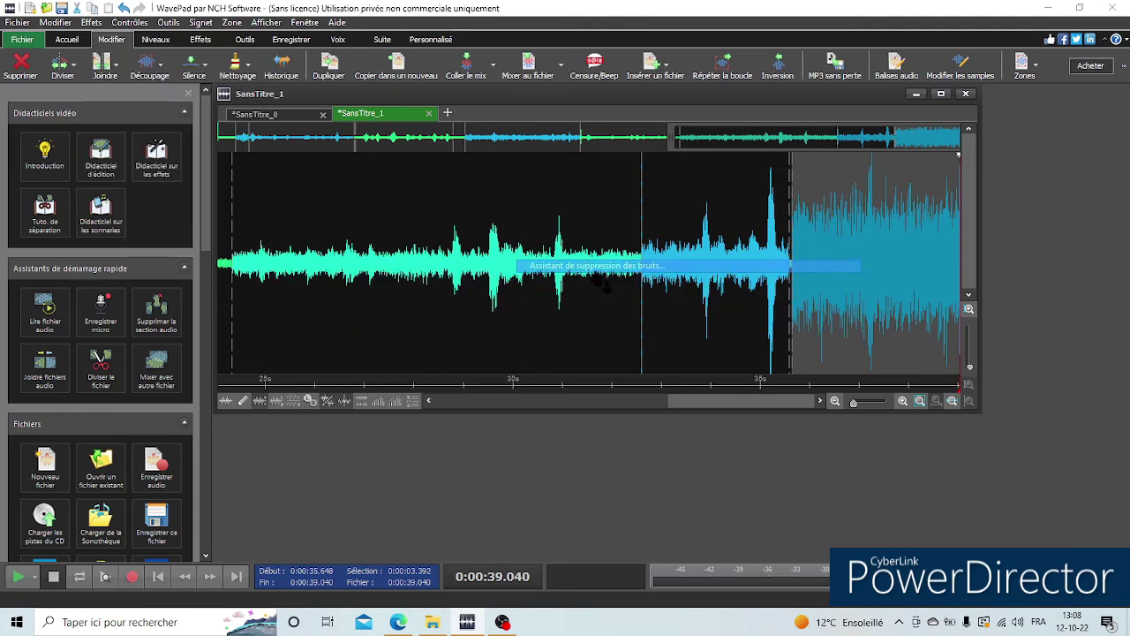
pyautogui.click(658, 448)
pyautogui.click(659, 450)
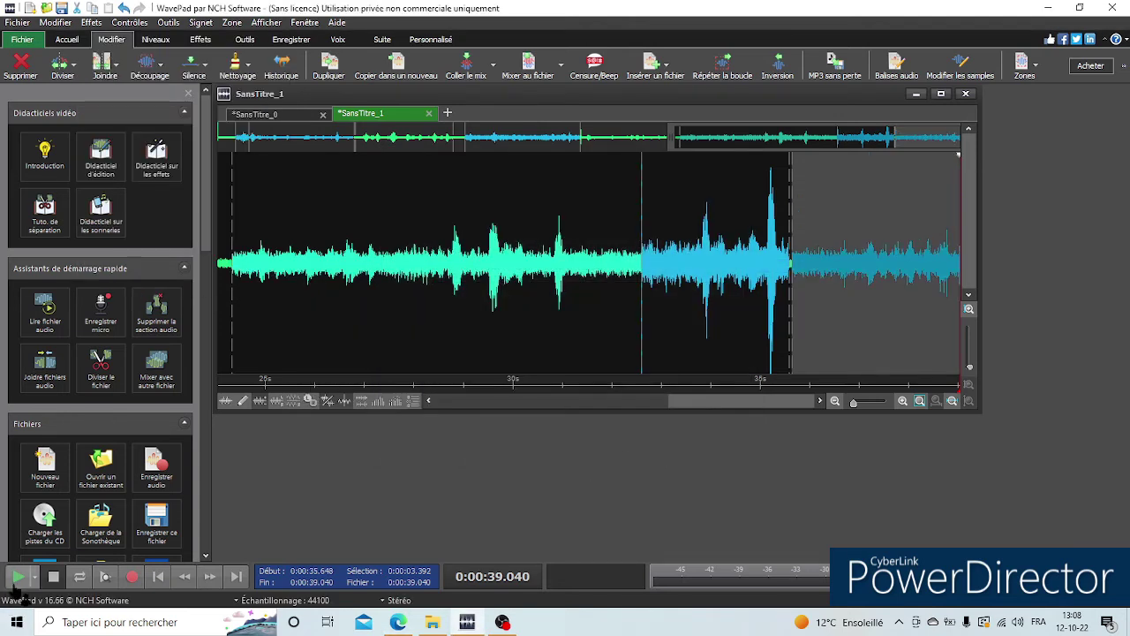
# - Play the noise-reduced end section, narrow the selection to about 36.40 s to 39.04 s, and listen to that stretch repeatedly
pyautogui.click(18, 577)
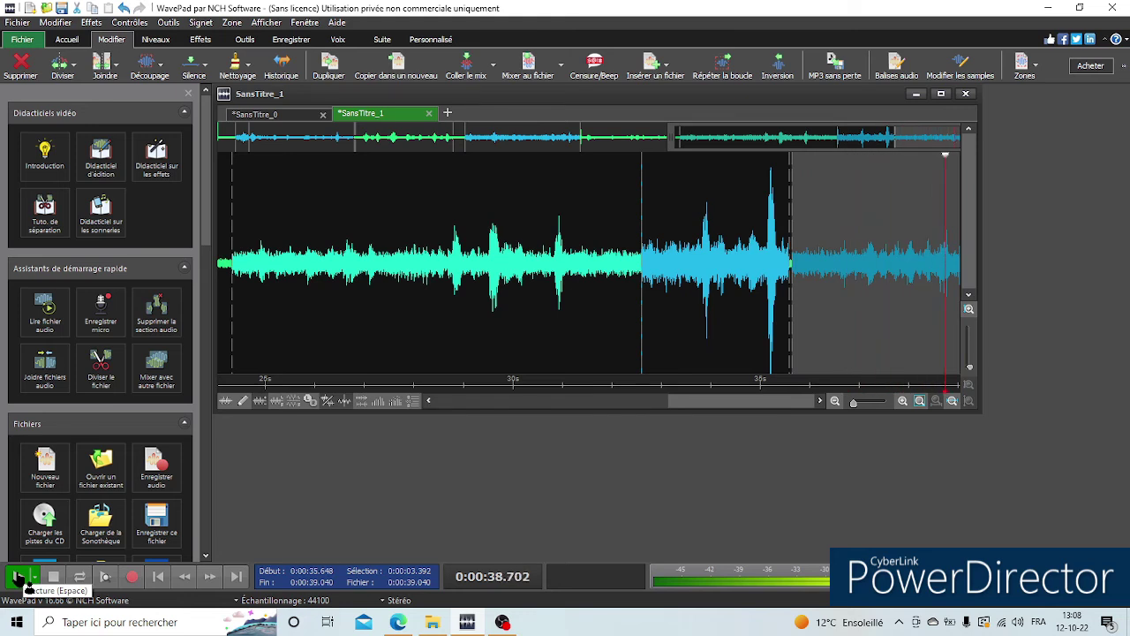
pyautogui.click(18, 577)
pyautogui.moveTo(827, 335); pyautogui.dragTo(987, 330)
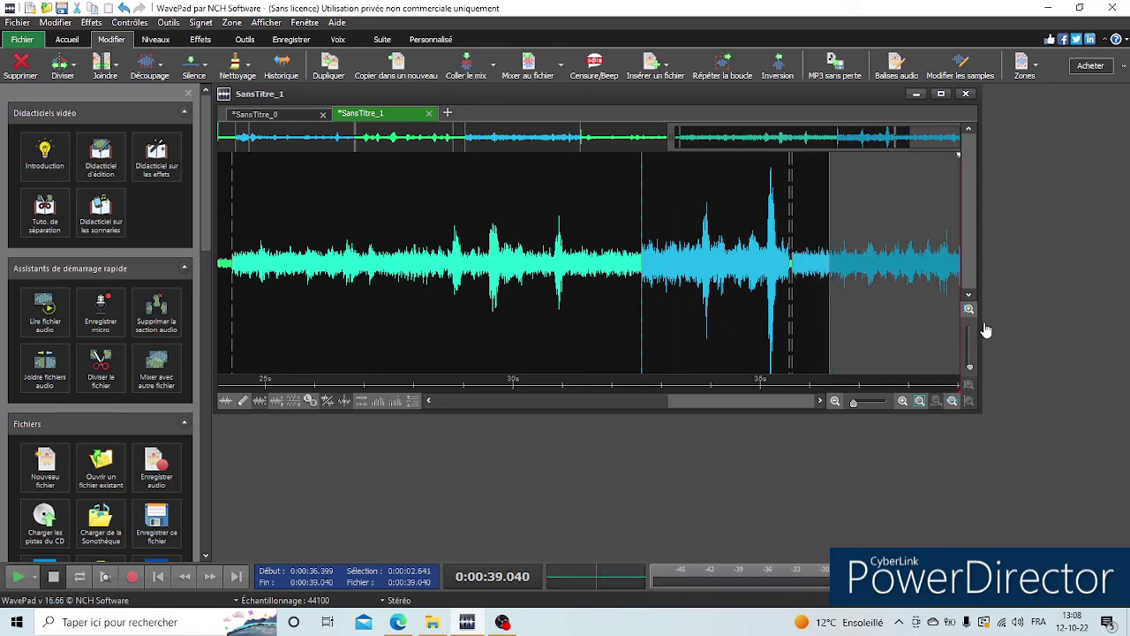
pyautogui.click(17, 577)
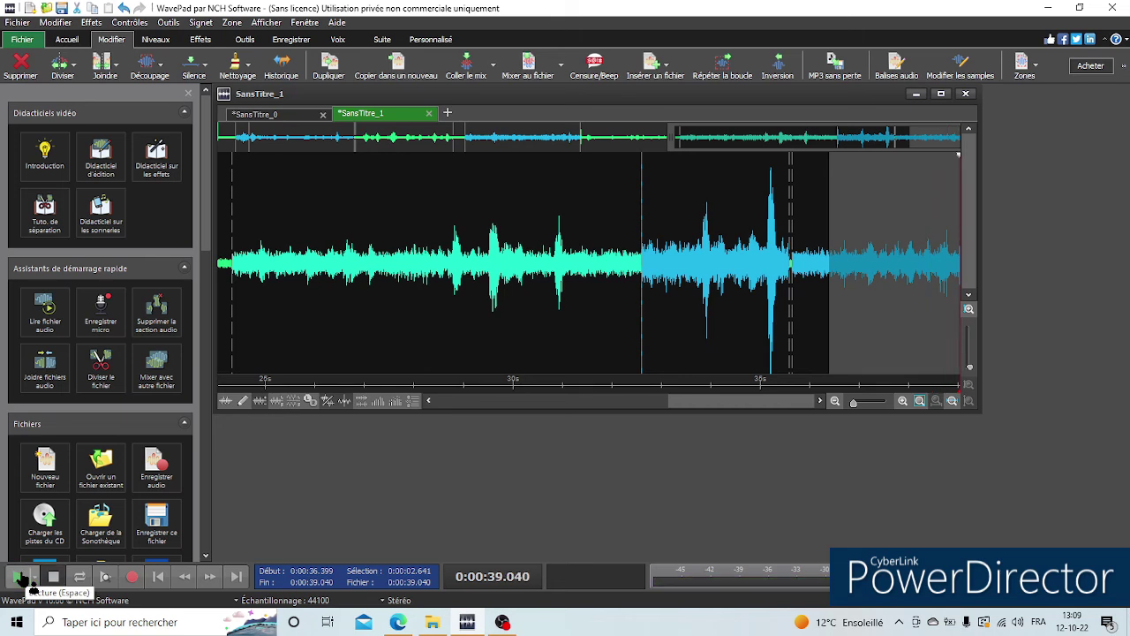
pyautogui.click(19, 577)
pyautogui.click(20, 577)
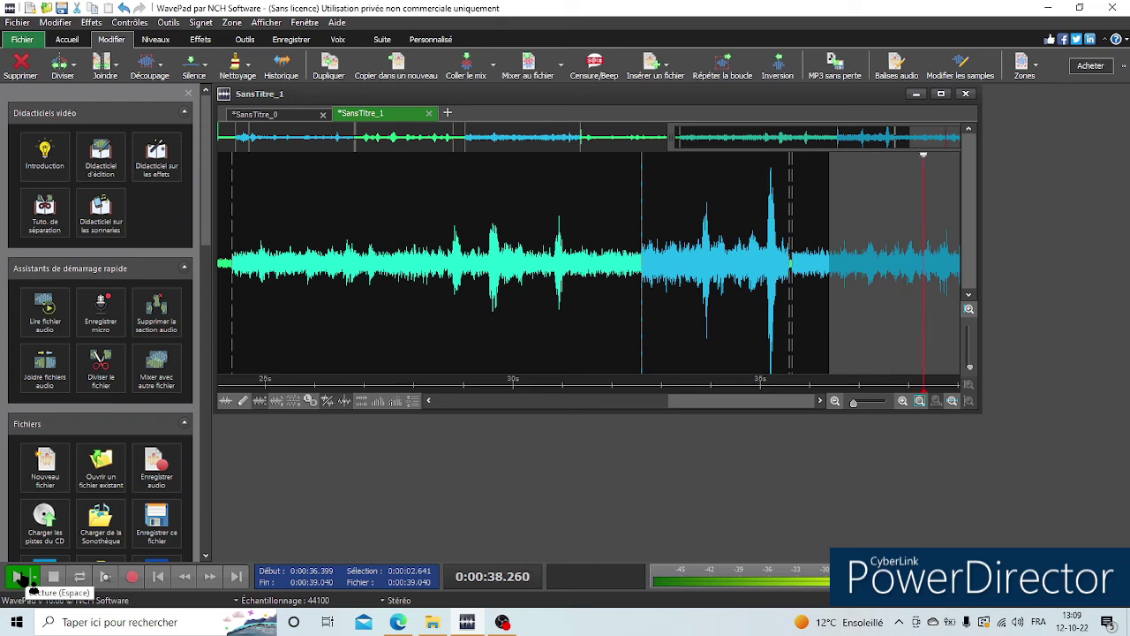
pyautogui.click(20, 576)
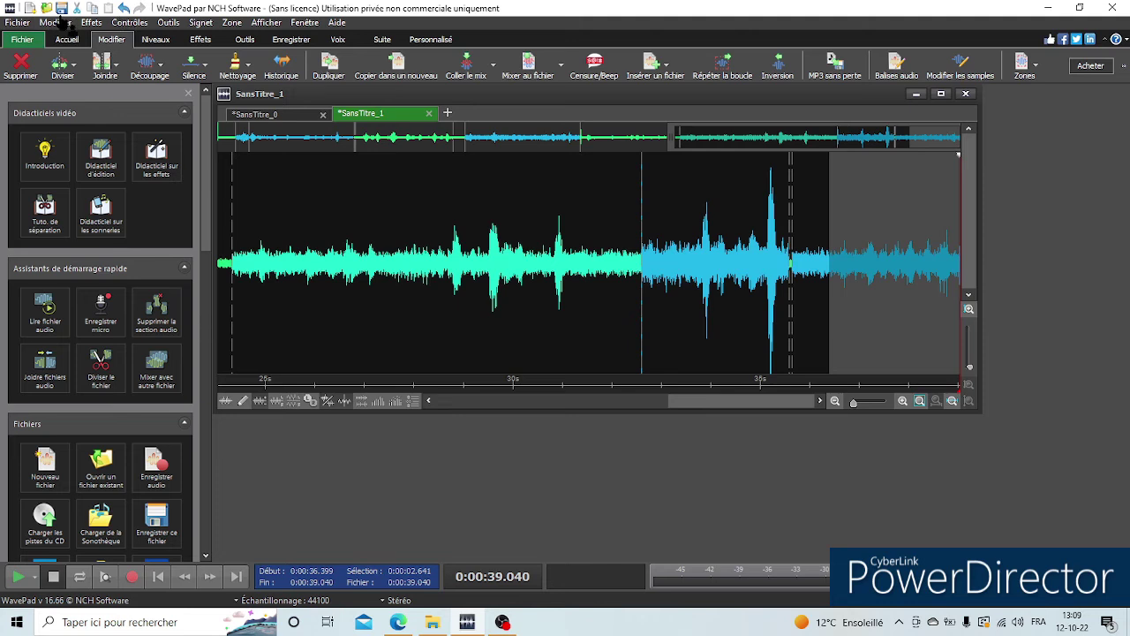
# - Preview and apply a 300% gain amplification to the selected stretch at the end of the recording
pyautogui.click(91, 22)
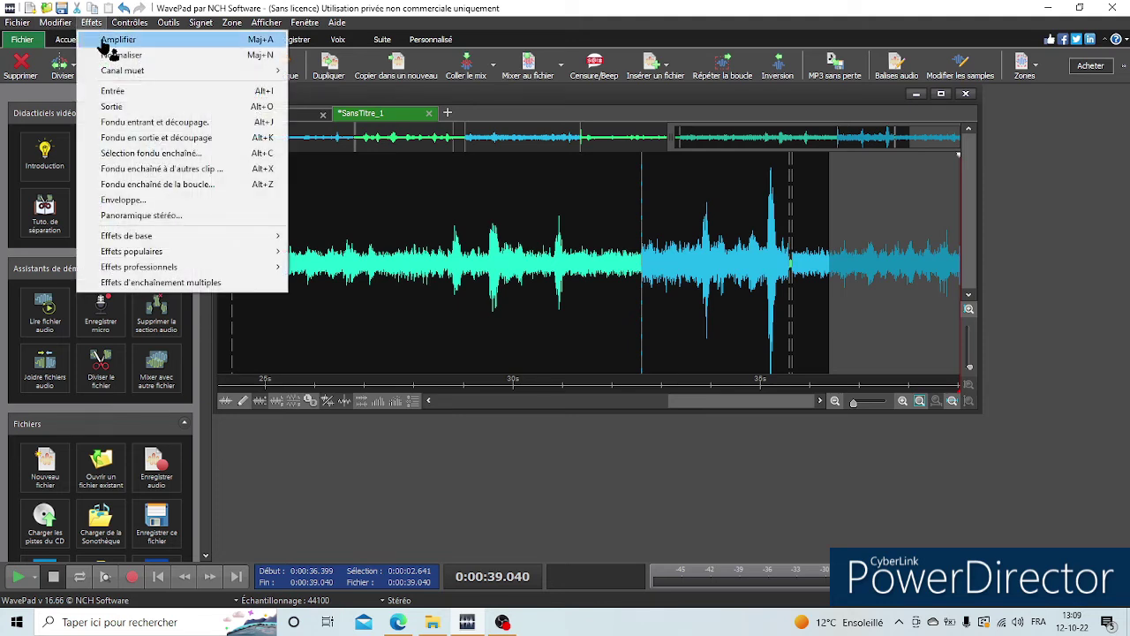
pyautogui.click(107, 44)
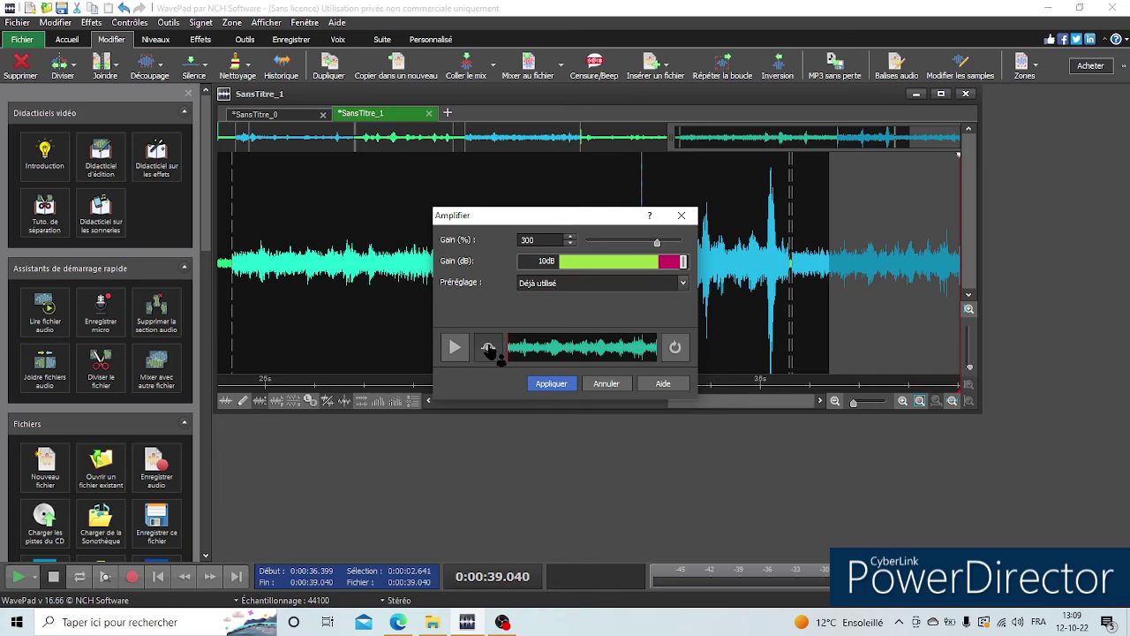
pyautogui.click(453, 348)
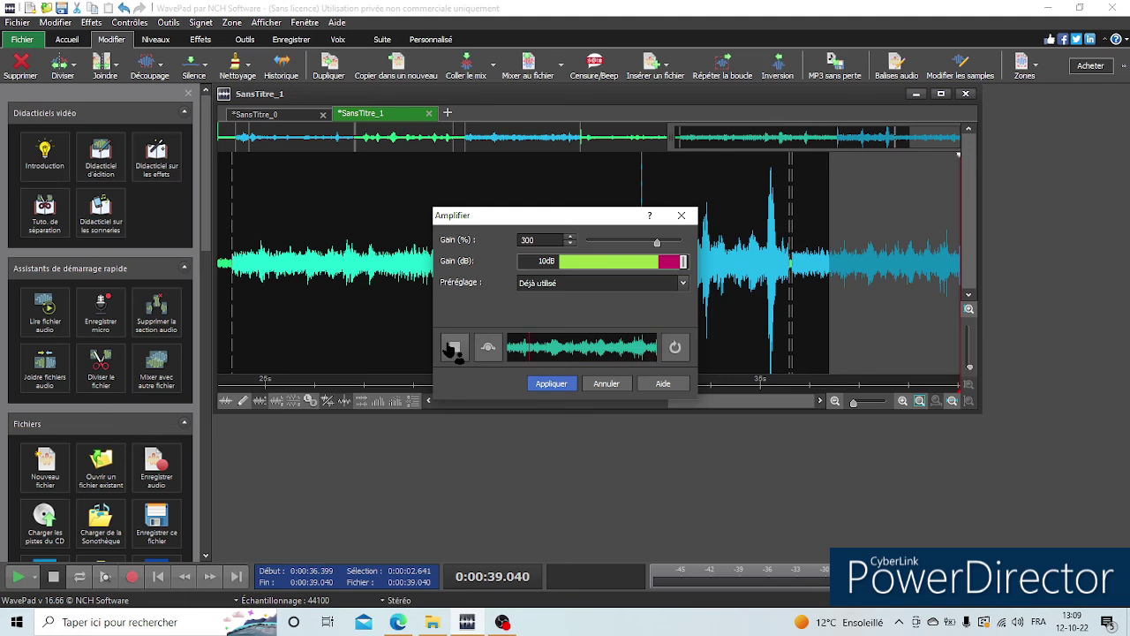
pyautogui.click(563, 385)
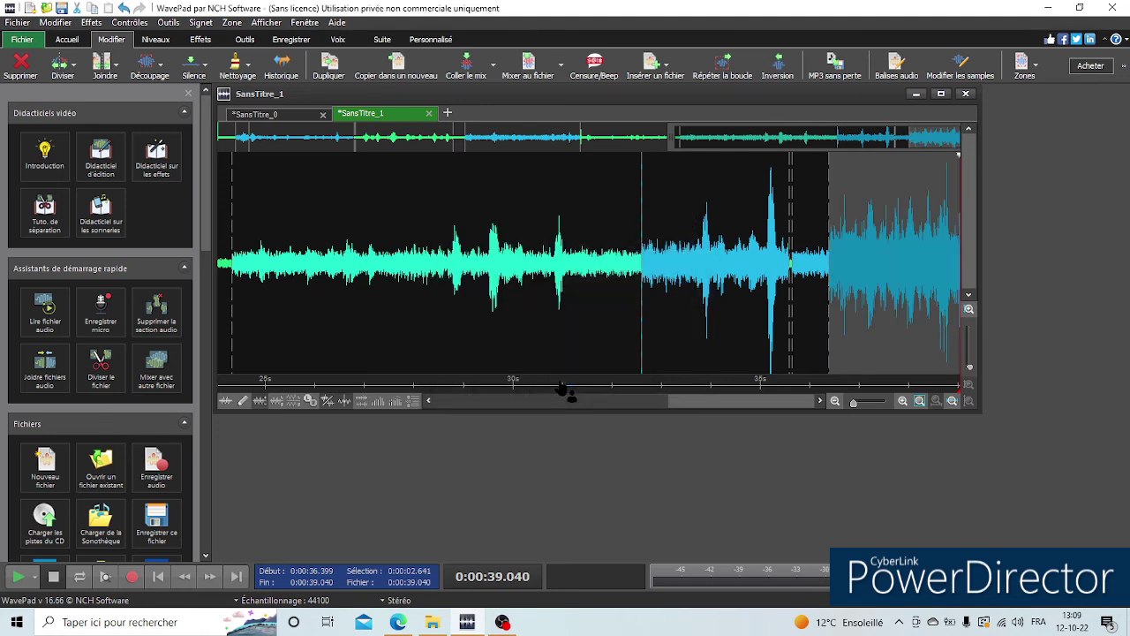
# - Listen repeatedly to the amplified stretch from about 36.40 s to 39.04 s
pyautogui.click(18, 577)
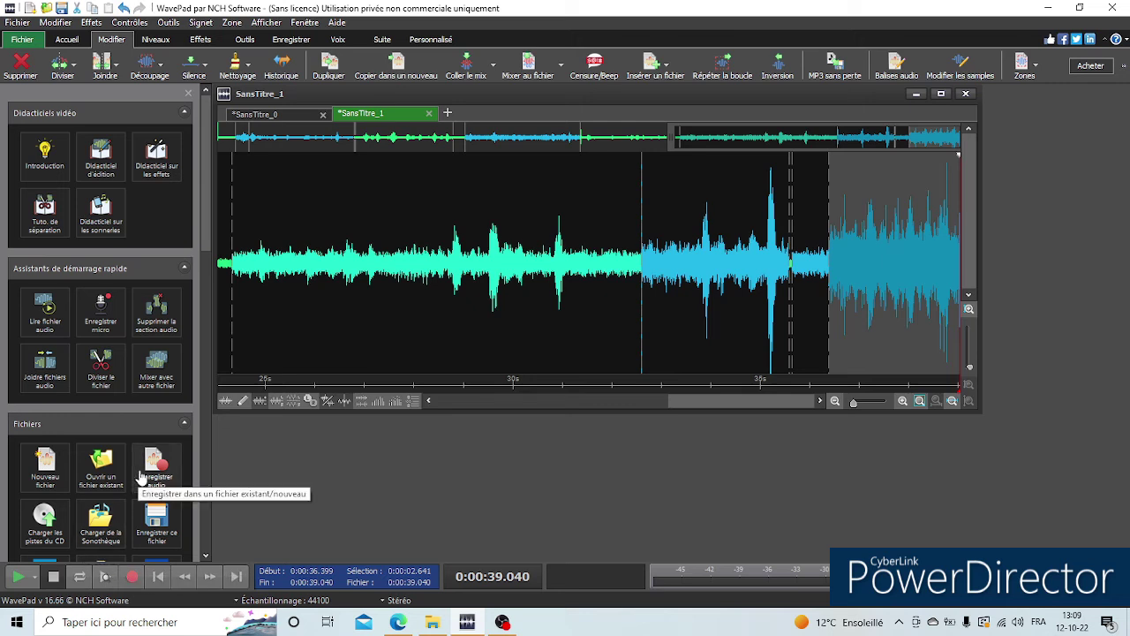
pyautogui.click(18, 583)
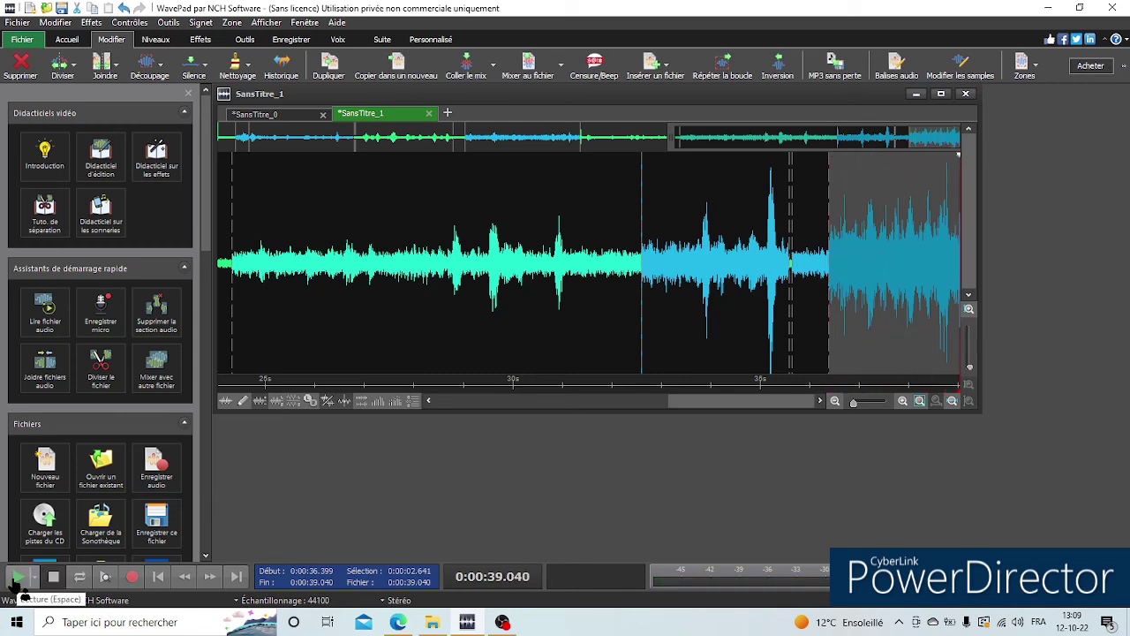
pyautogui.click(18, 583)
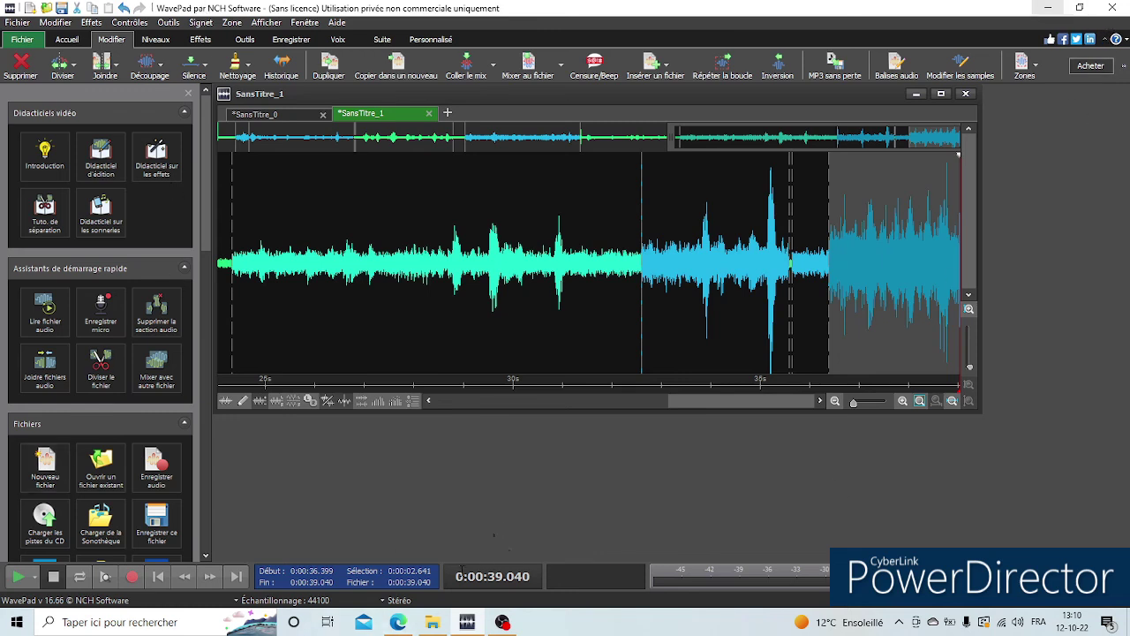
pyautogui.click(502, 624)
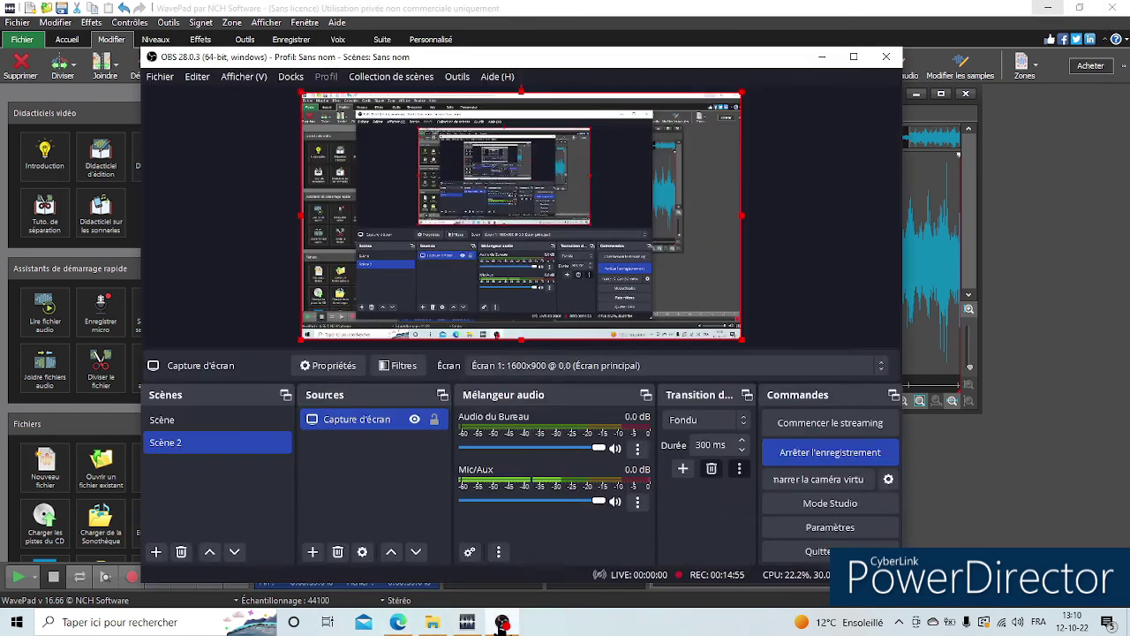